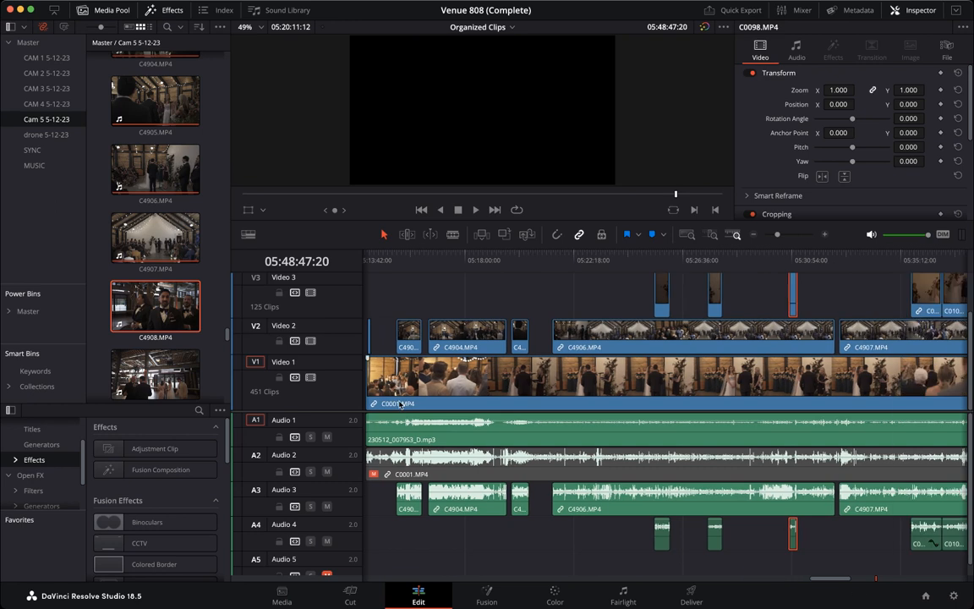
# Examine the ceremony section's camera and audio clips from its beginning to the clips following it on Video 3.
pyautogui.hscroll(-10, 399, 405)
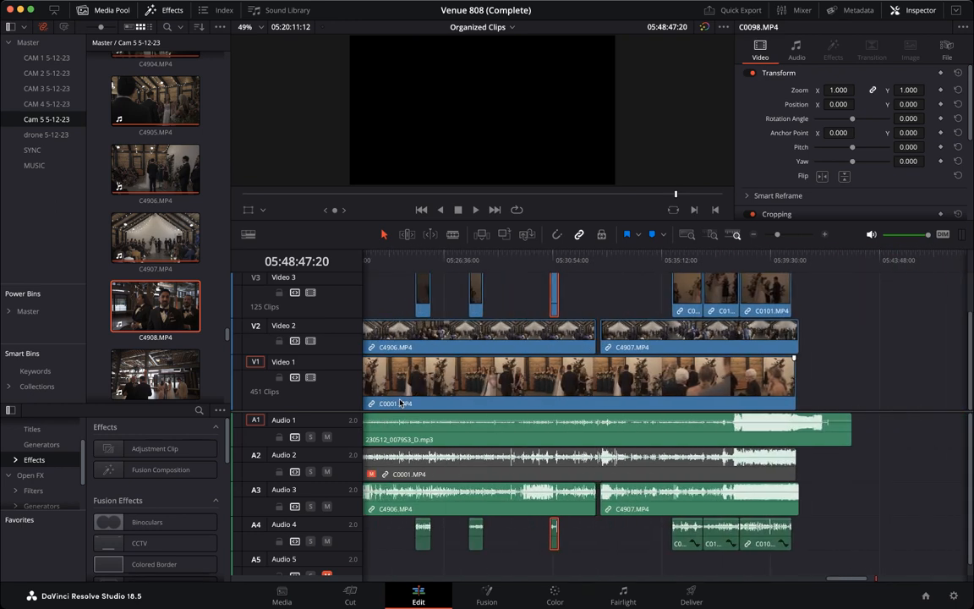
pyautogui.hscroll(-5, 400, 401)
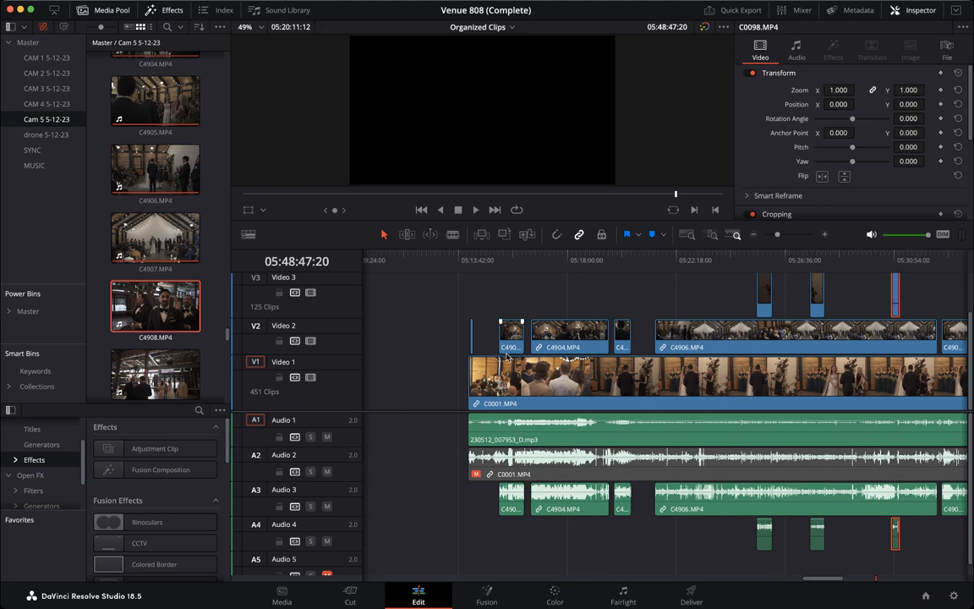
pyautogui.hscroll(3, 506, 352)
pyautogui.hscroll(-3, 489, 350)
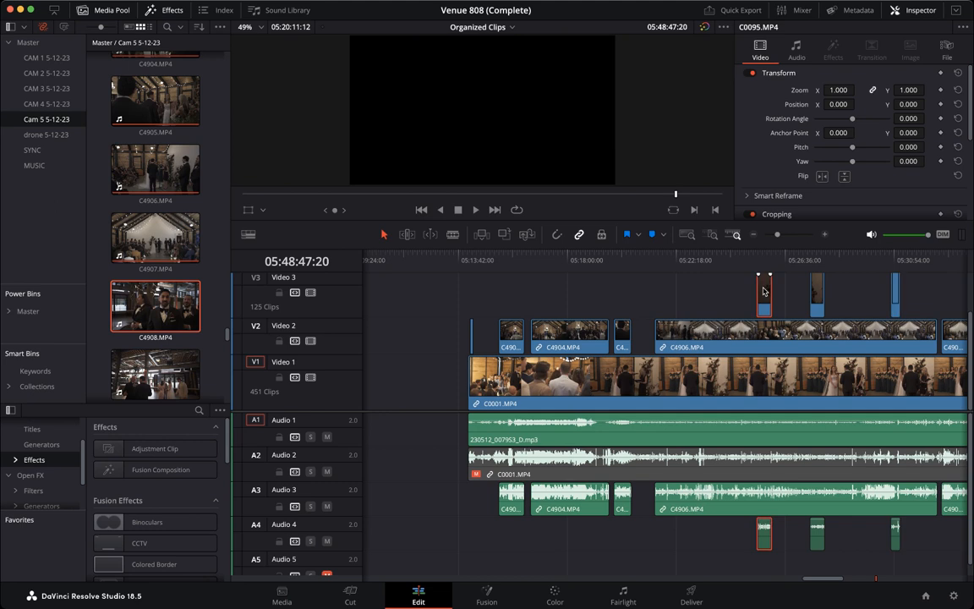
pyautogui.click(668, 335)
pyautogui.click(741, 382)
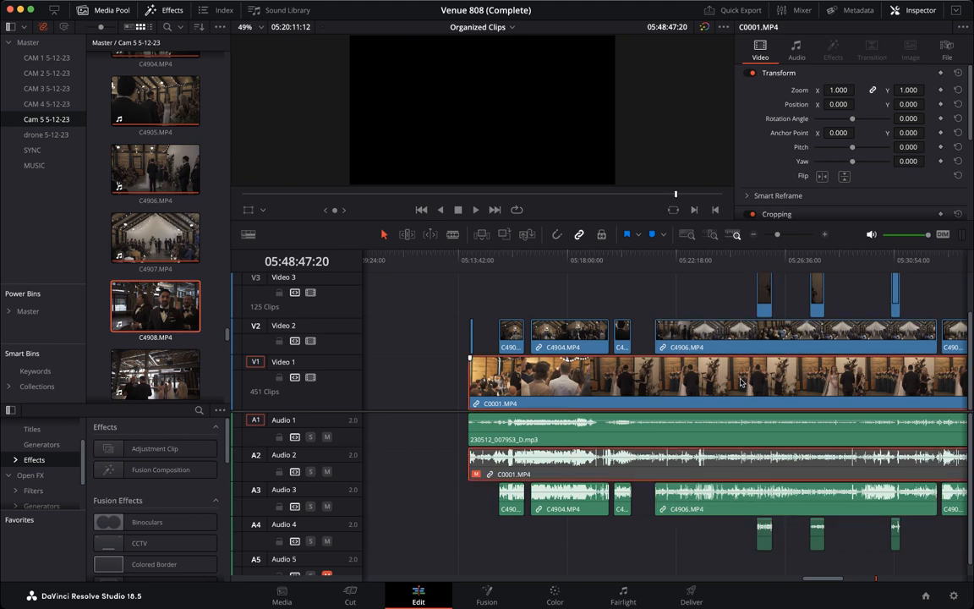
pyautogui.hscroll(10, 741, 382)
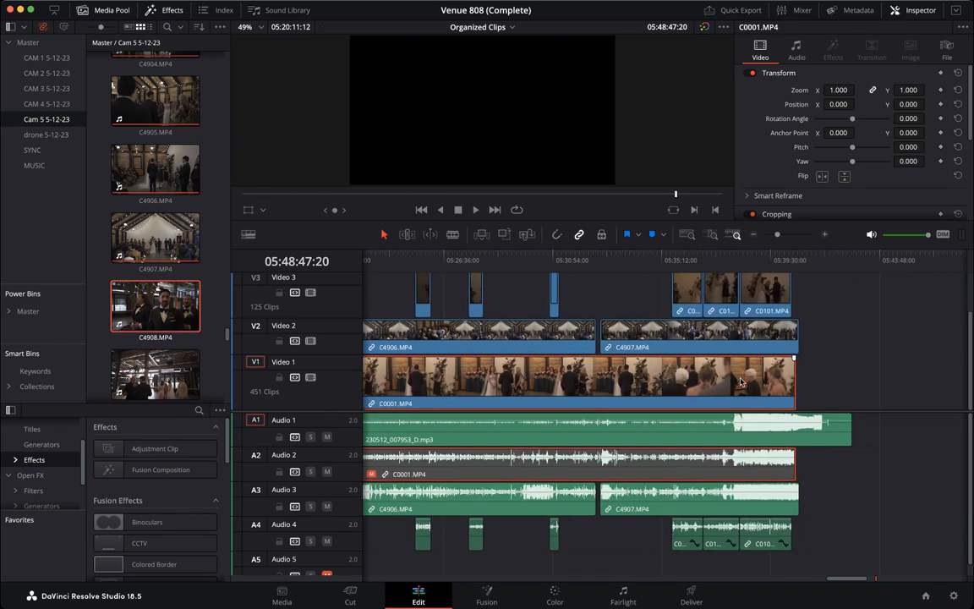
pyautogui.hscroll(4, 741, 383)
pyautogui.click(795, 294)
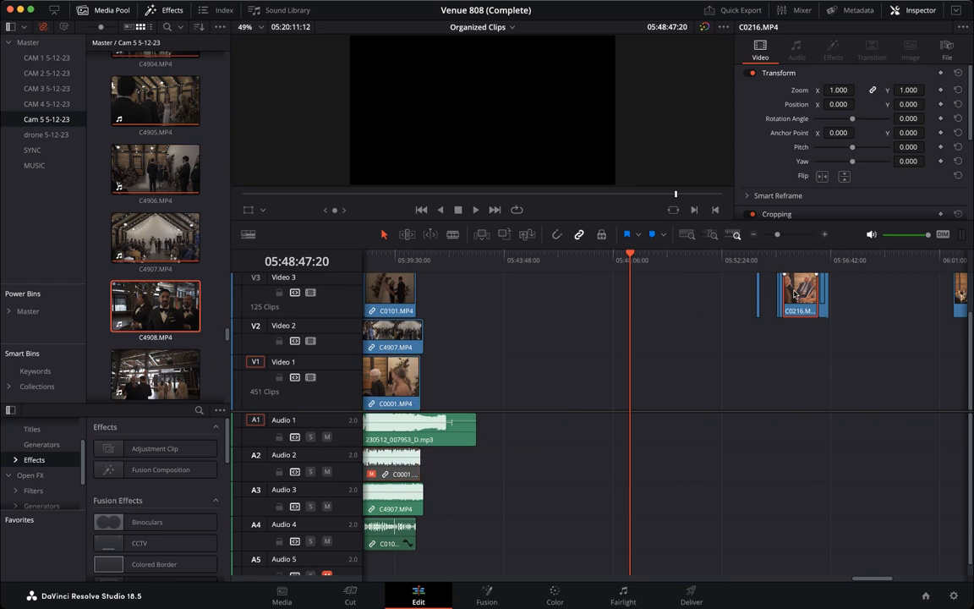
# Scrub through the C0001 and C0003 clips on Video 3, and the opening of the main ceremony section.
pyautogui.moveTo(802, 258); pyautogui.dragTo(854, 258)
pyautogui.hscroll(1, 802, 303)
pyautogui.hscroll(3, 801, 303)
pyautogui.hscroll(4, 728, 309)
pyautogui.moveTo(533, 258); pyautogui.dragTo(632, 258)
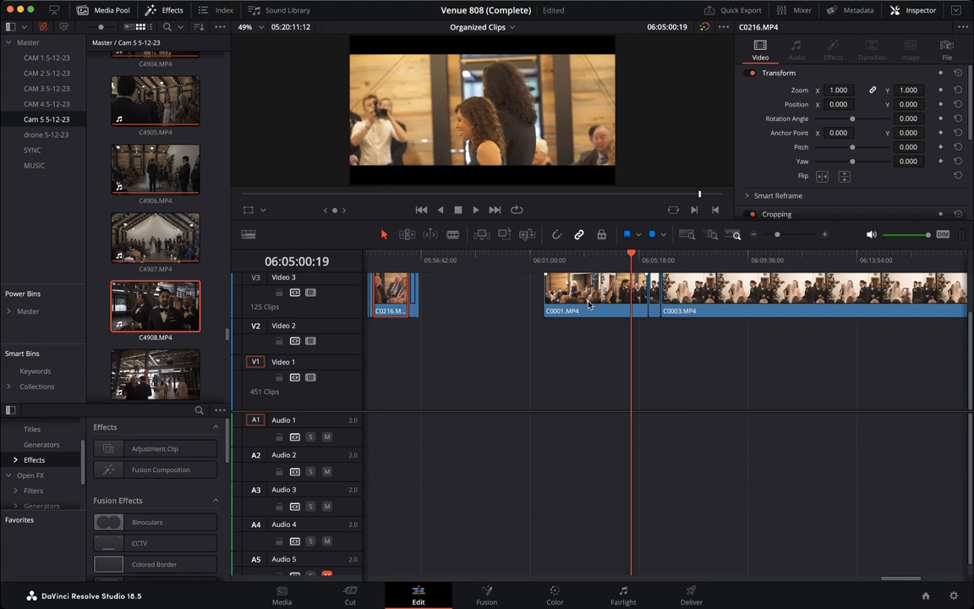
pyautogui.moveTo(561, 255); pyautogui.dragTo(745, 253)
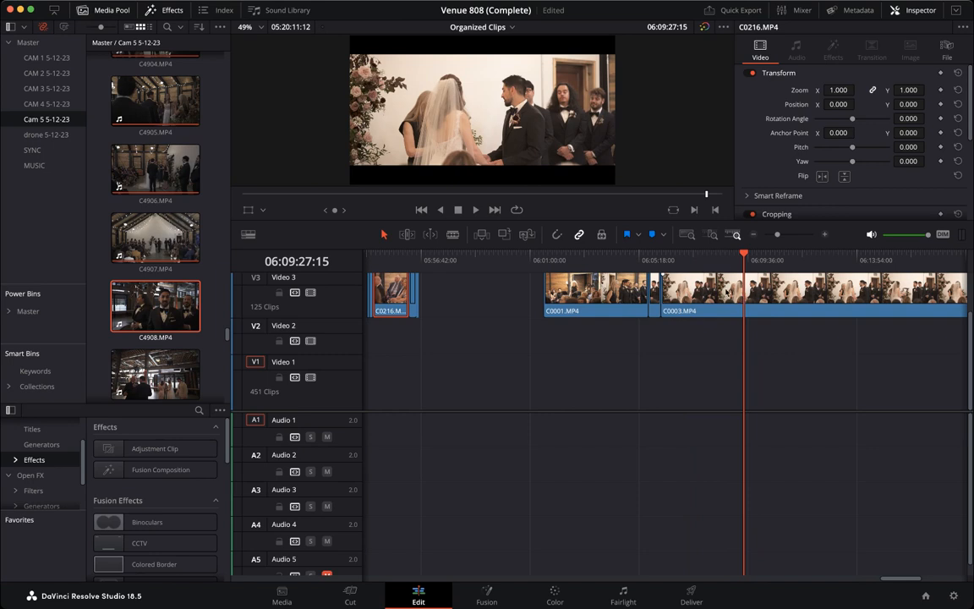
pyautogui.moveTo(717, 257); pyautogui.dragTo(836, 268)
pyautogui.hscroll(-10, 663, 342)
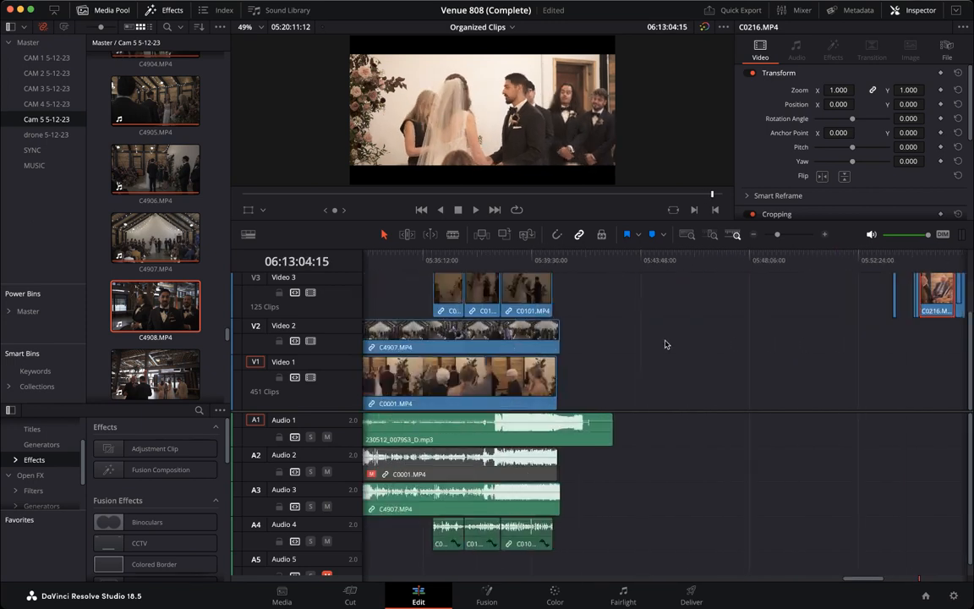
pyautogui.hscroll(-5, 658, 341)
pyautogui.moveTo(396, 258); pyautogui.dragTo(527, 259)
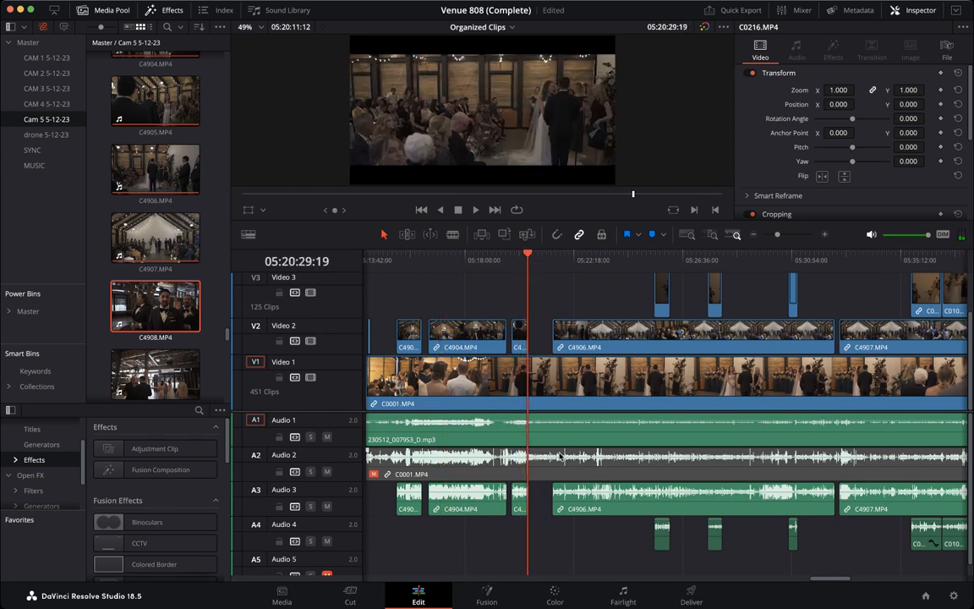
# Duplicate all ceremony clips on the video and audio tracks into the empty timeline area at 07:10:00:20.
pyautogui.scroll(-5, 558, 457)
pyautogui.hscroll(4, 558, 457)
pyautogui.moveTo(431, 282); pyautogui.dragTo(595, 551)
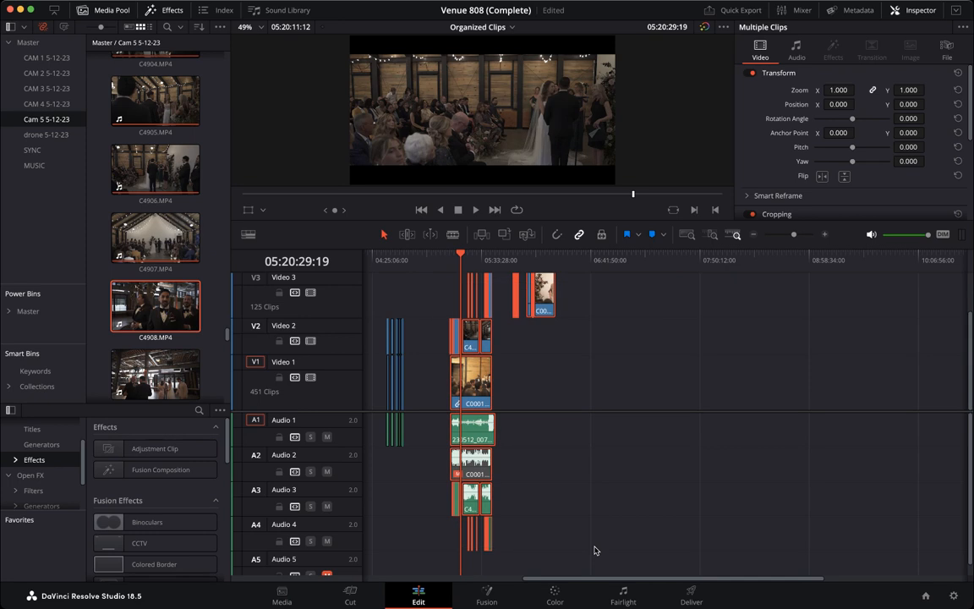
pyautogui.click(636, 260)
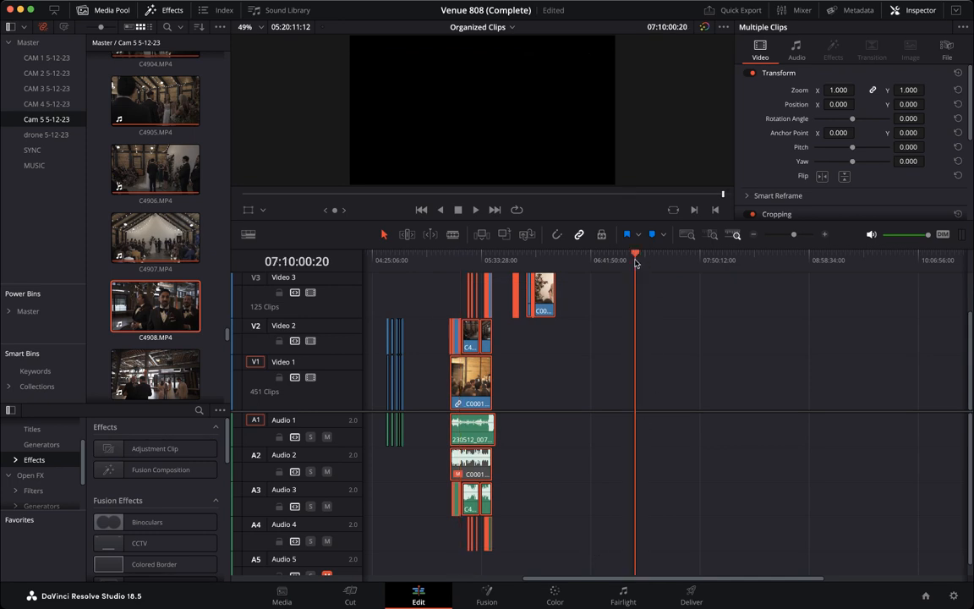
pyautogui.hotkey('ctrl', 'v')
pyautogui.hscroll(3, 720, 373)
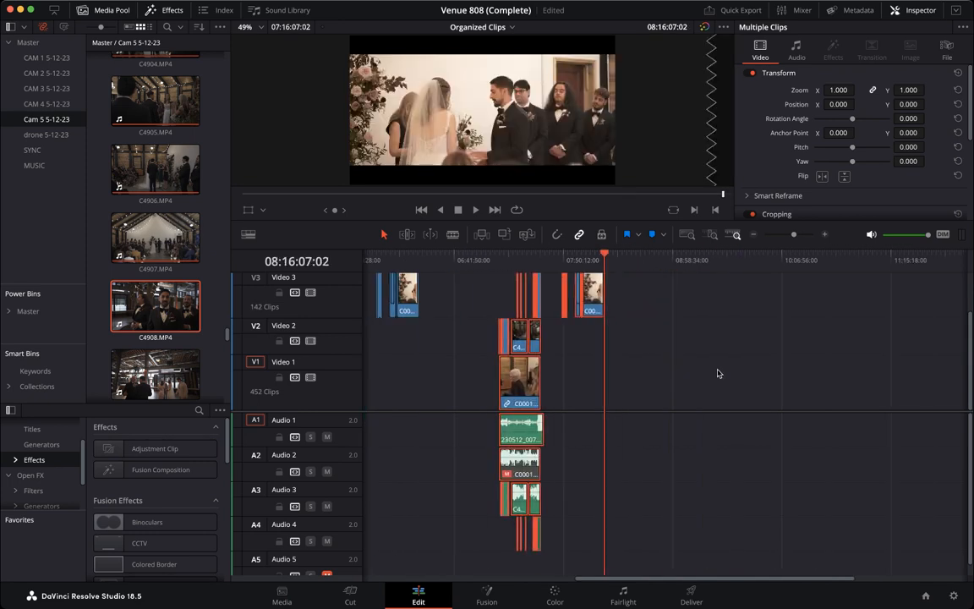
# Shift the copied ceremony clips on Video 1, Video 2 and Video 3, with their audio, by different amounts to put them out of sync.
pyautogui.click(659, 378)
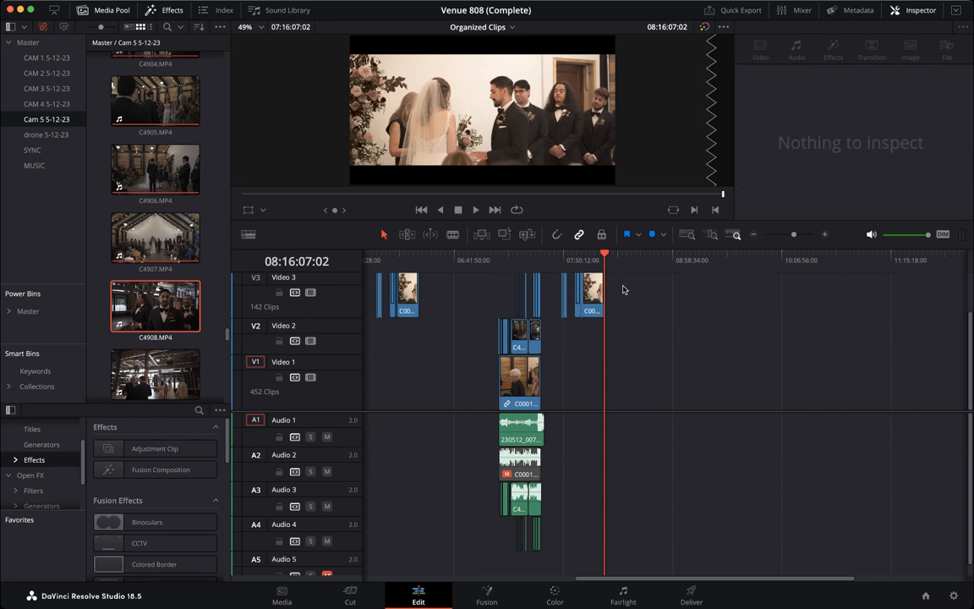
pyautogui.moveTo(630, 286); pyautogui.dragTo(519, 290)
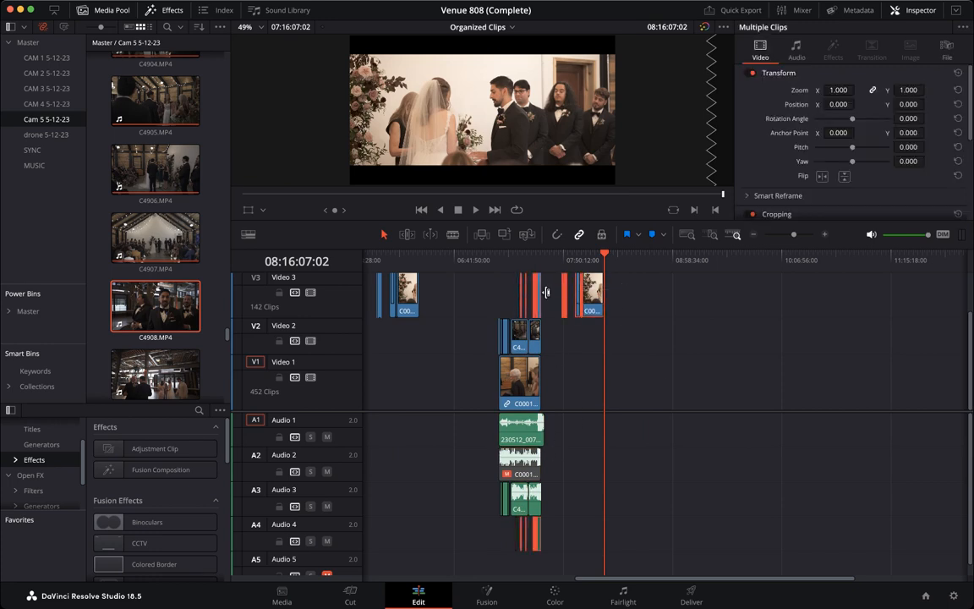
pyautogui.click(622, 289)
pyautogui.moveTo(546, 336); pyautogui.dragTo(608, 338)
pyautogui.moveTo(522, 383); pyautogui.dragTo(572, 382)
pyautogui.moveTo(489, 325); pyautogui.dragTo(704, 304)
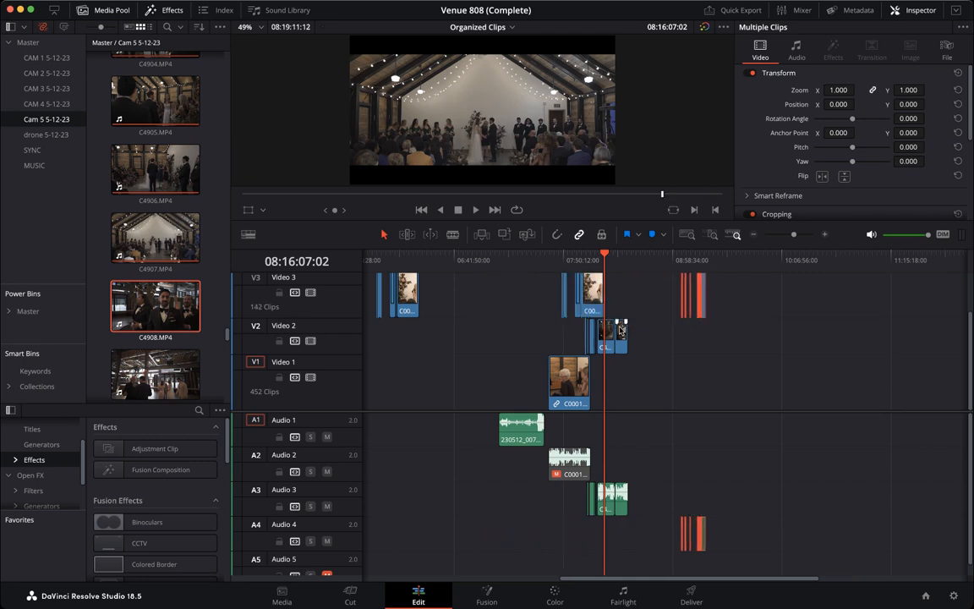
# Scrub and play the copied 230512_0079S3_D.mp3 recording on Audio 1, up to 07:27:06:11.
pyautogui.click(501, 260)
pyautogui.moveTo(501, 265); pyautogui.dragTo(508, 262)
pyautogui.click(517, 443)
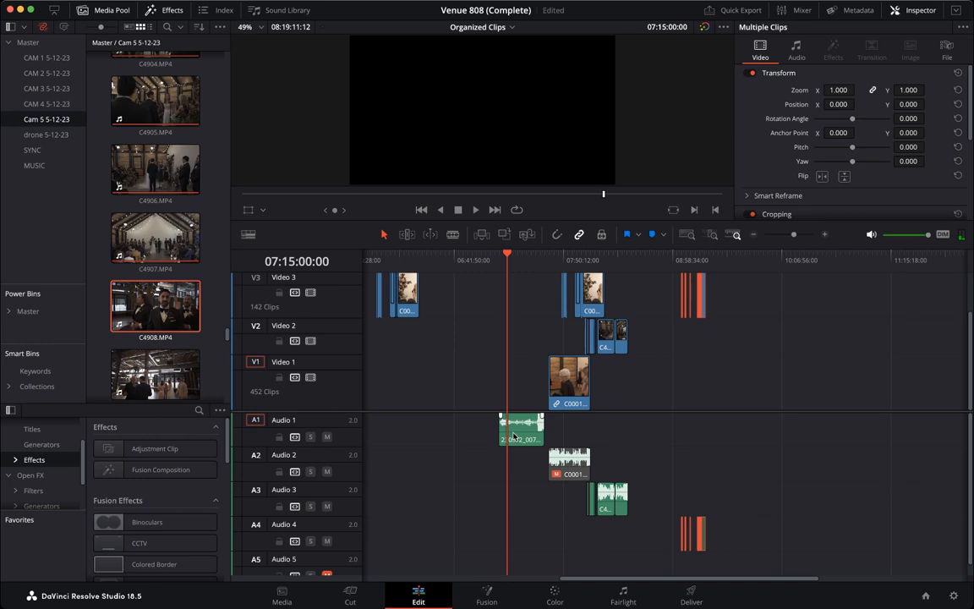
pyautogui.moveTo(507, 263); pyautogui.dragTo(515, 263)
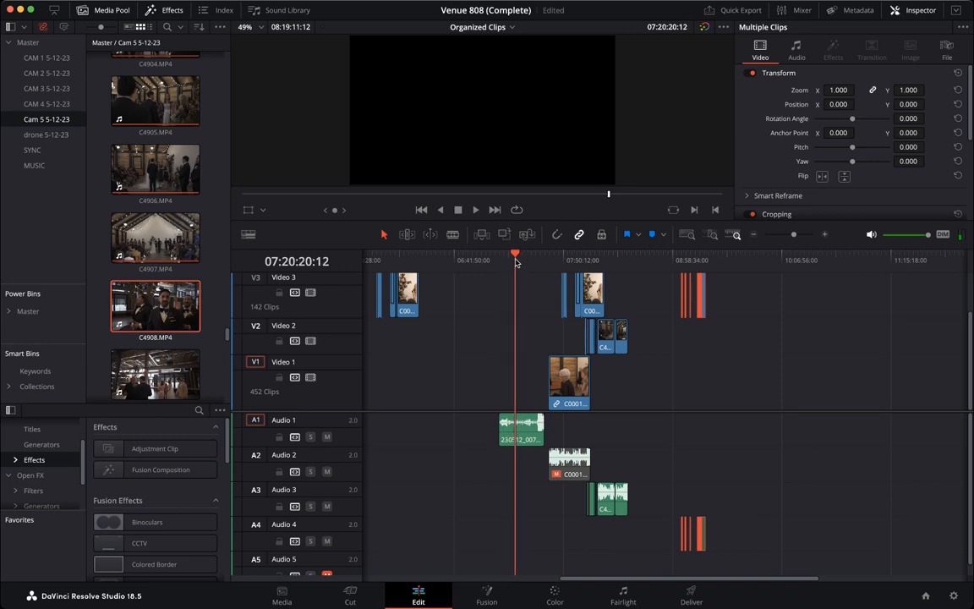
pyautogui.press('space')
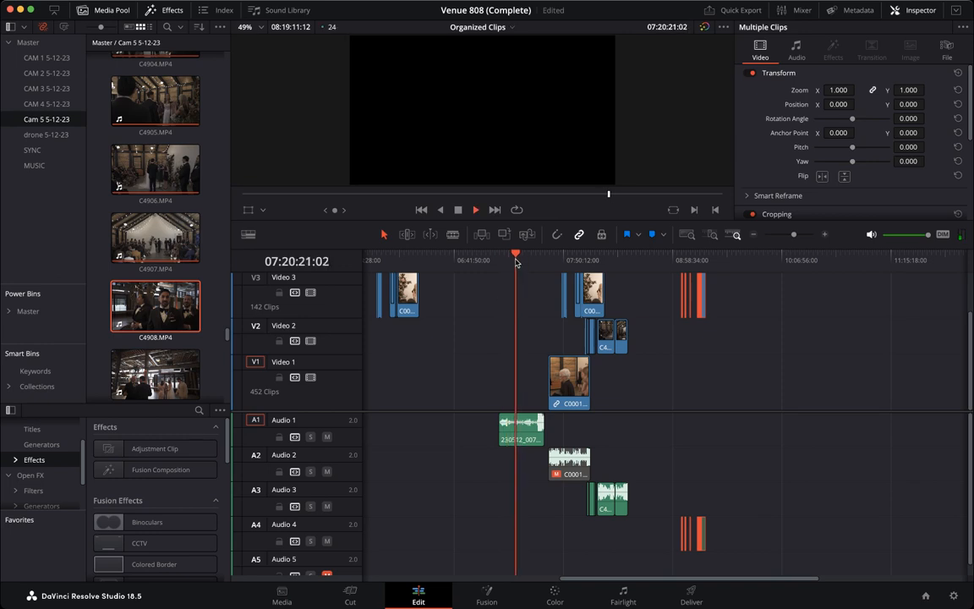
pyautogui.moveTo(516, 262); pyautogui.dragTo(526, 263)
pyautogui.click(515, 432)
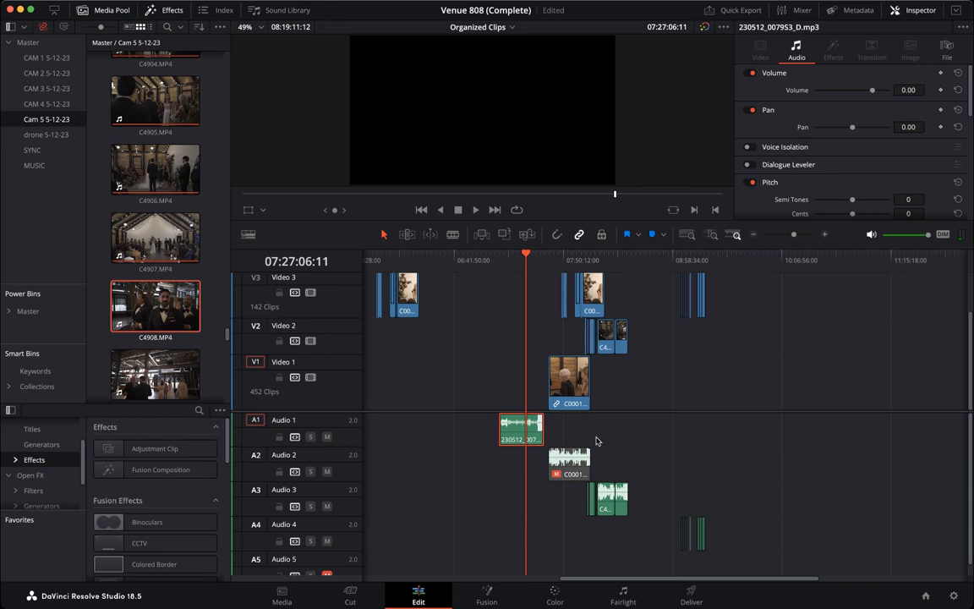
# Unmute the copied C0001 clip's audio on Audio 2 and play it from about 07:45:37 and 07:50:58.
pyautogui.click(571, 467)
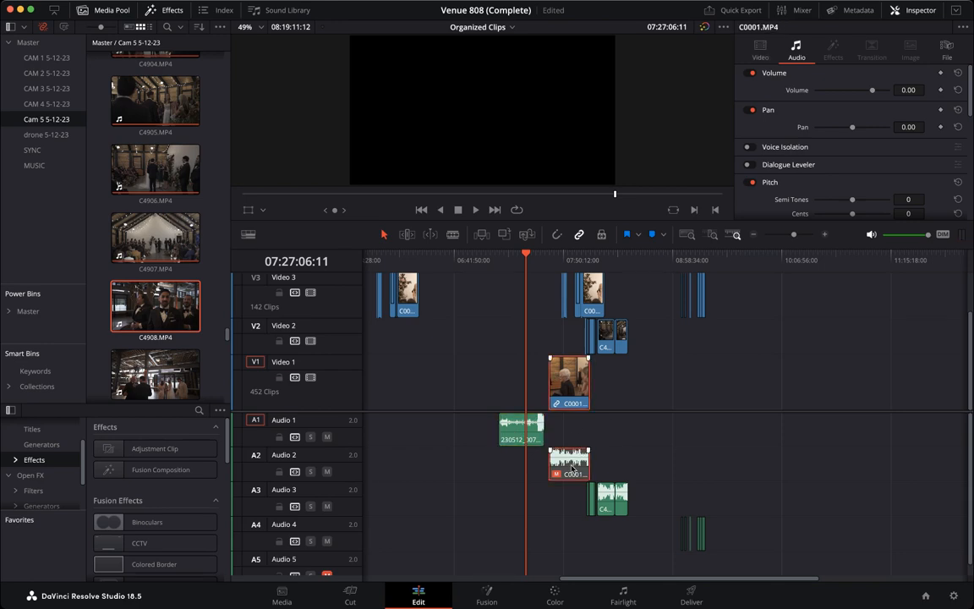
pyautogui.click(547, 262)
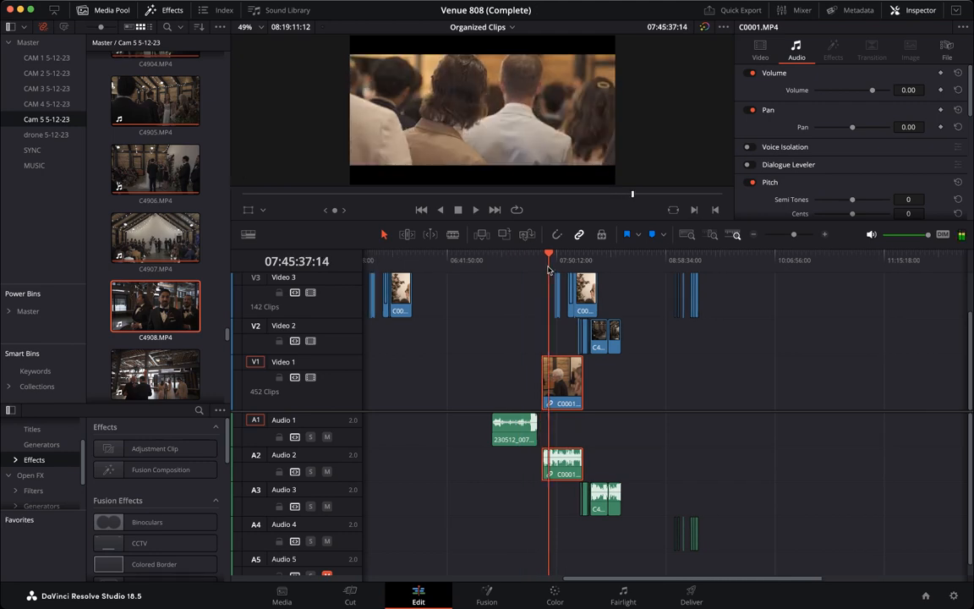
pyautogui.press('space')
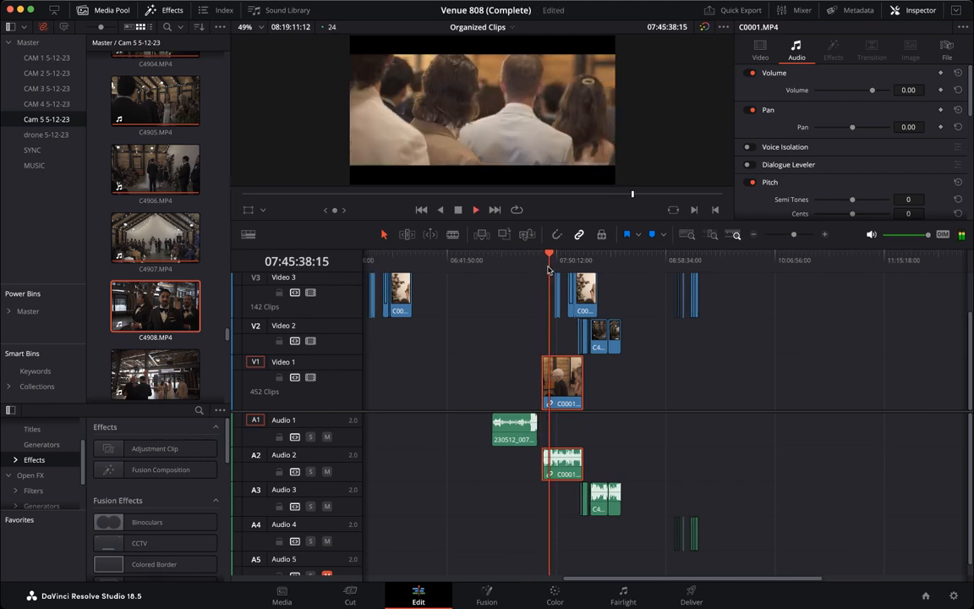
pyautogui.press('space')
pyautogui.click(557, 263)
pyautogui.press('space')
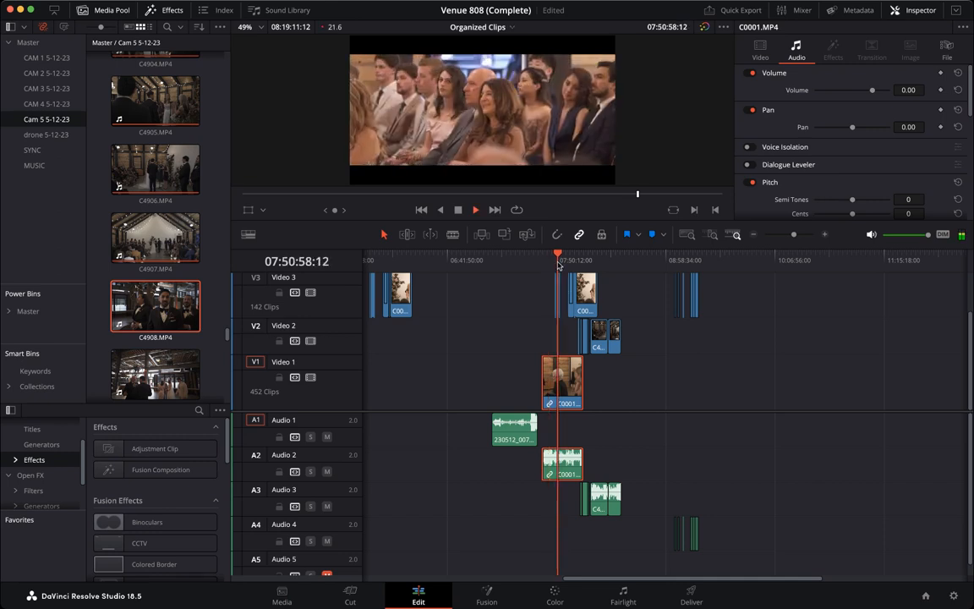
pyautogui.press('space')
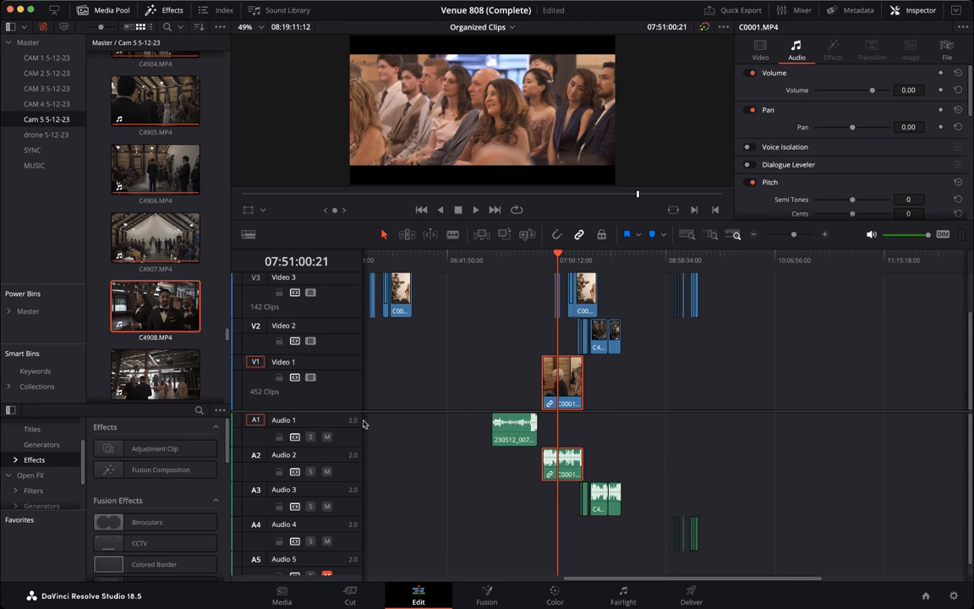
# Move the copied 230512_0079S3_D.mp3 clip on Audio 1 earlier so it ends shortly after 07:16:25:11.
pyautogui.click(518, 434)
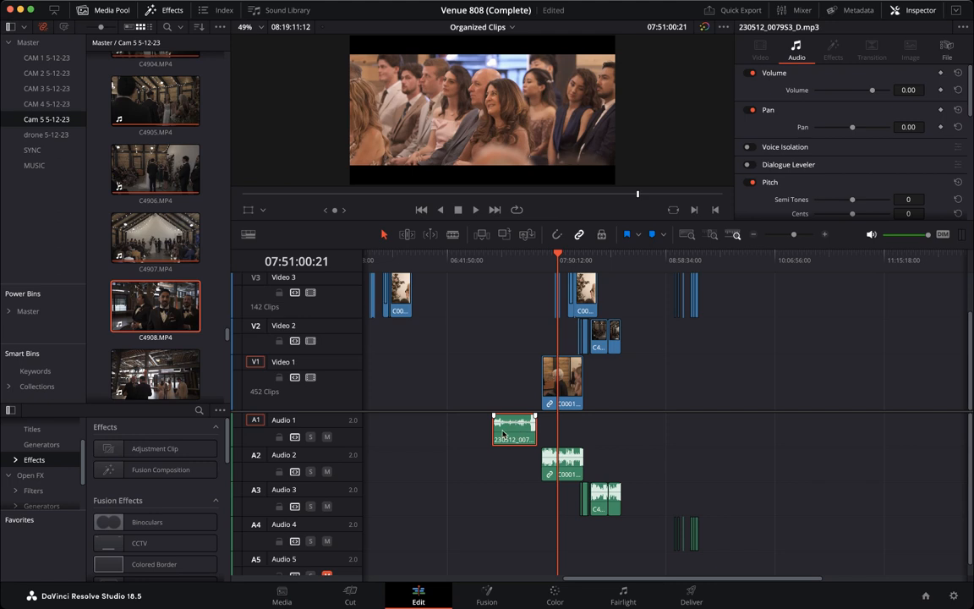
pyautogui.click(502, 260)
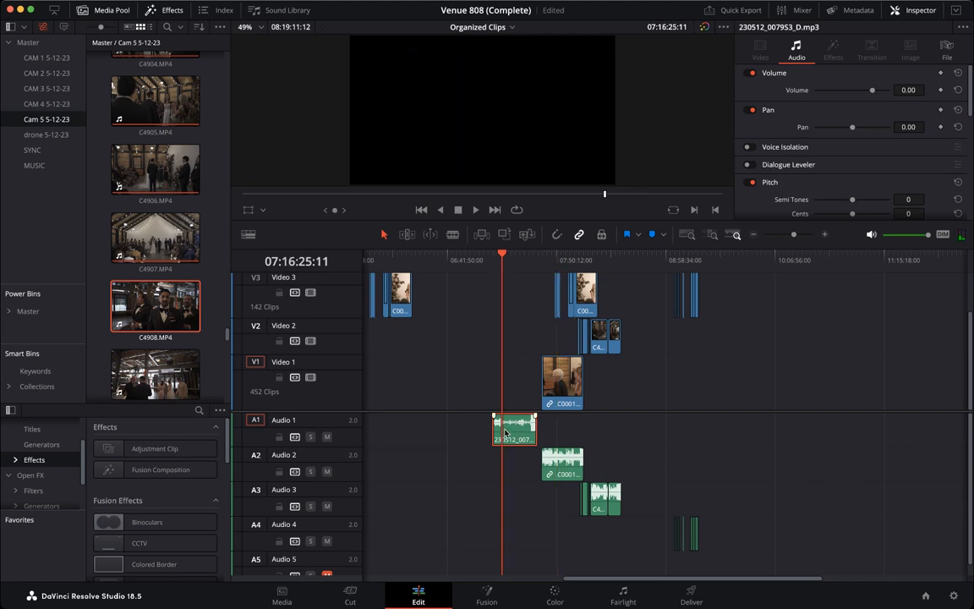
pyautogui.moveTo(515, 431); pyautogui.dragTo(492, 430)
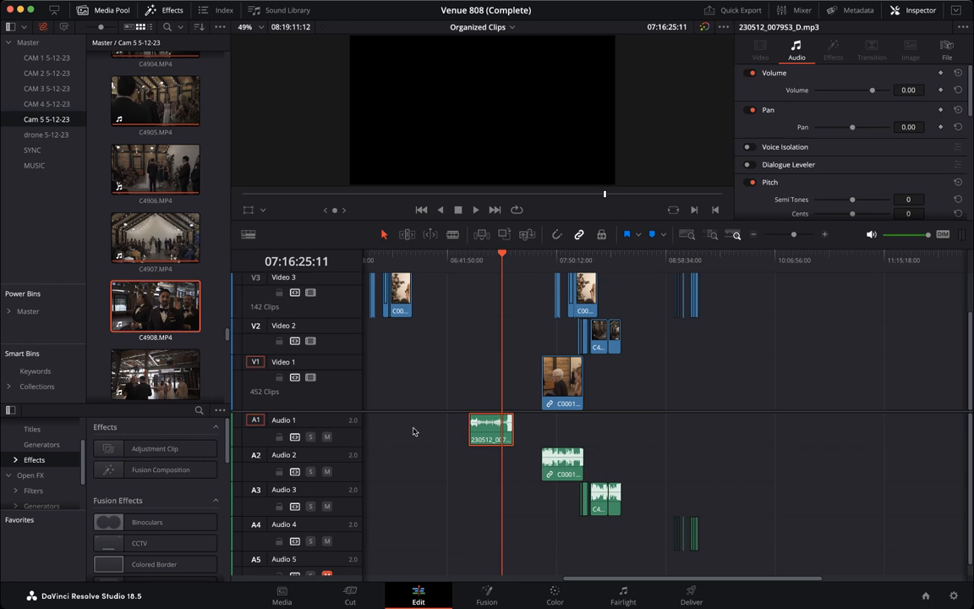
pyautogui.moveTo(483, 435)
pyautogui.mouseDown()
pyautogui.moveTo(476, 539)
pyautogui.moveTo(470, 424)
pyautogui.moveTo(479, 421)
pyautogui.mouseUp()
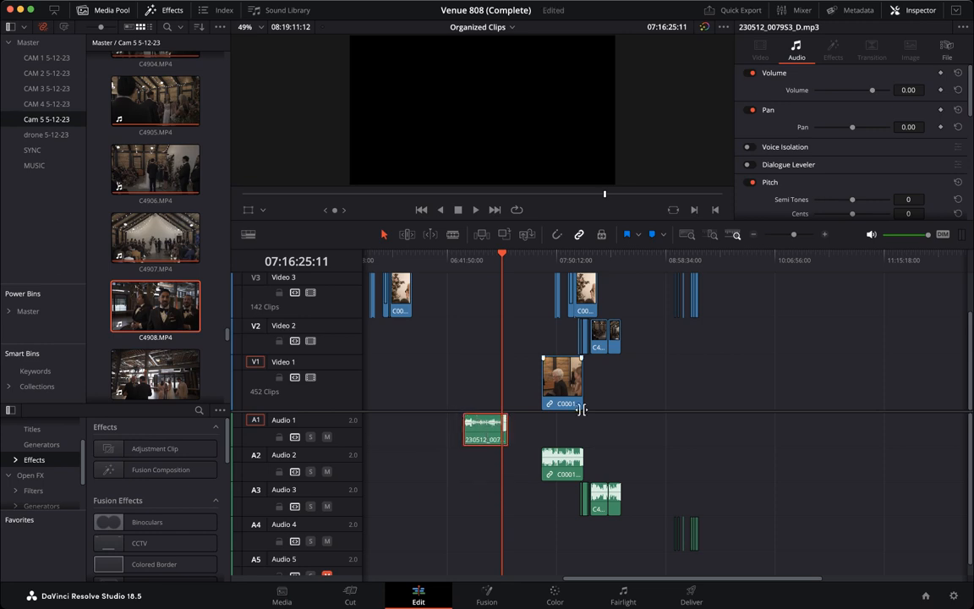
# Move the copied C0001 clip and its audio earlier until they roughly line up with the recording on Audio 1.
pyautogui.moveTo(556, 375); pyautogui.dragTo(537, 375)
pyautogui.moveTo(528, 261); pyautogui.dragTo(532, 262)
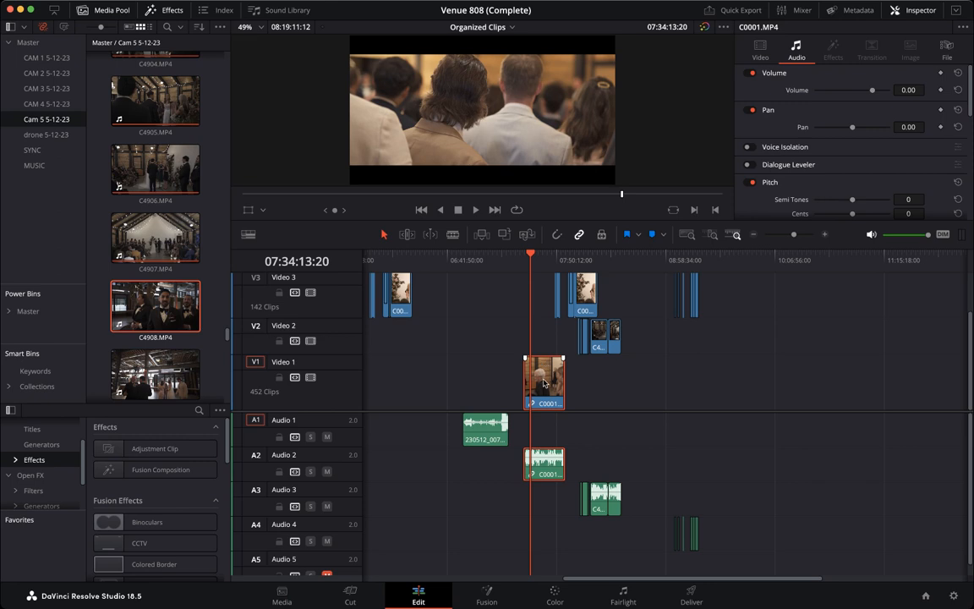
pyautogui.moveTo(549, 383)
pyautogui.mouseDown()
pyautogui.moveTo(504, 385)
pyautogui.moveTo(542, 385)
pyautogui.mouseUp()
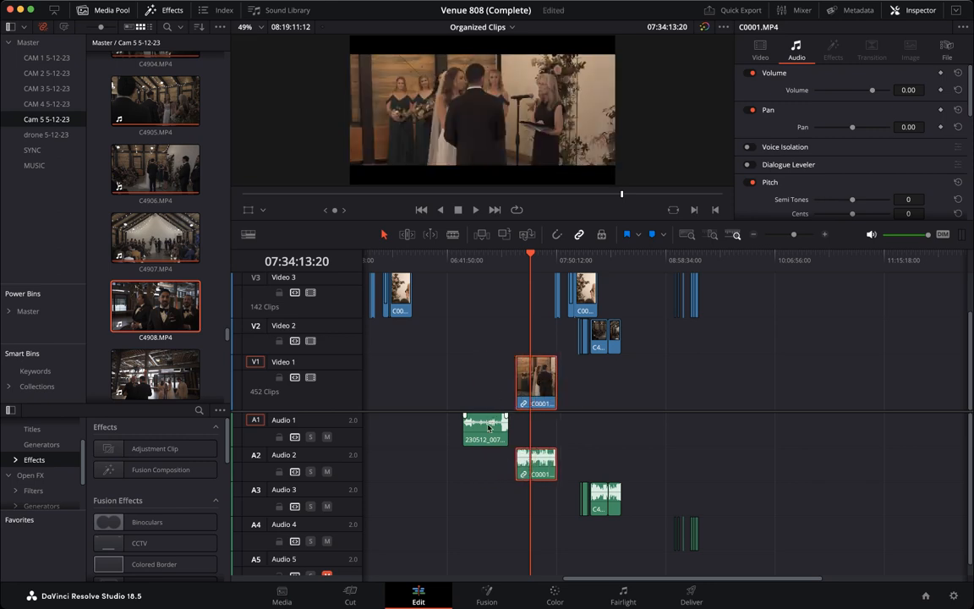
pyautogui.moveTo(544, 376); pyautogui.dragTo(495, 377)
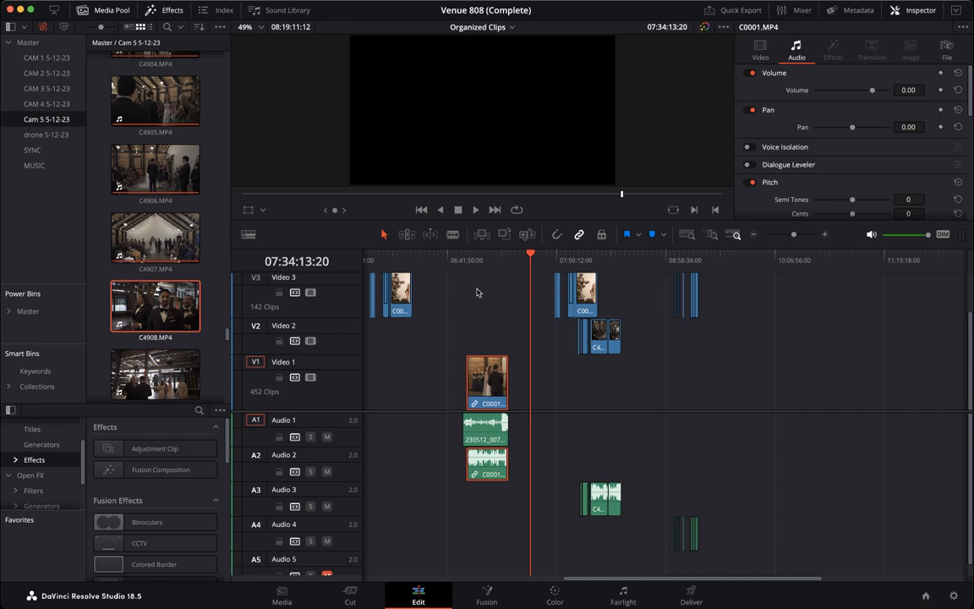
# Scrub the C0001 clip to 07:02:10:18 and move it with its audio to just after the recording on Audio 1.
pyautogui.click(471, 262)
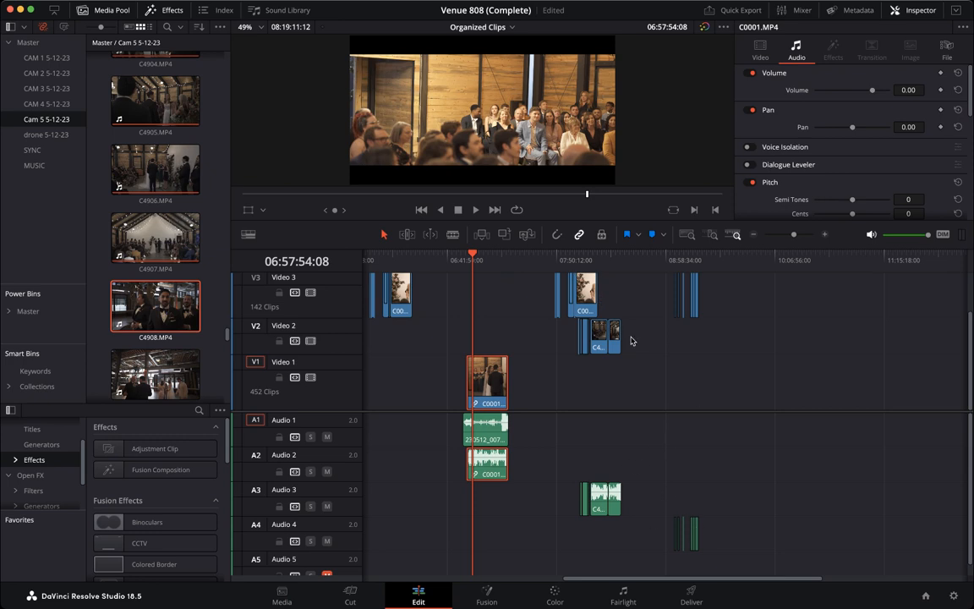
pyautogui.moveTo(472, 258); pyautogui.dragTo(480, 259)
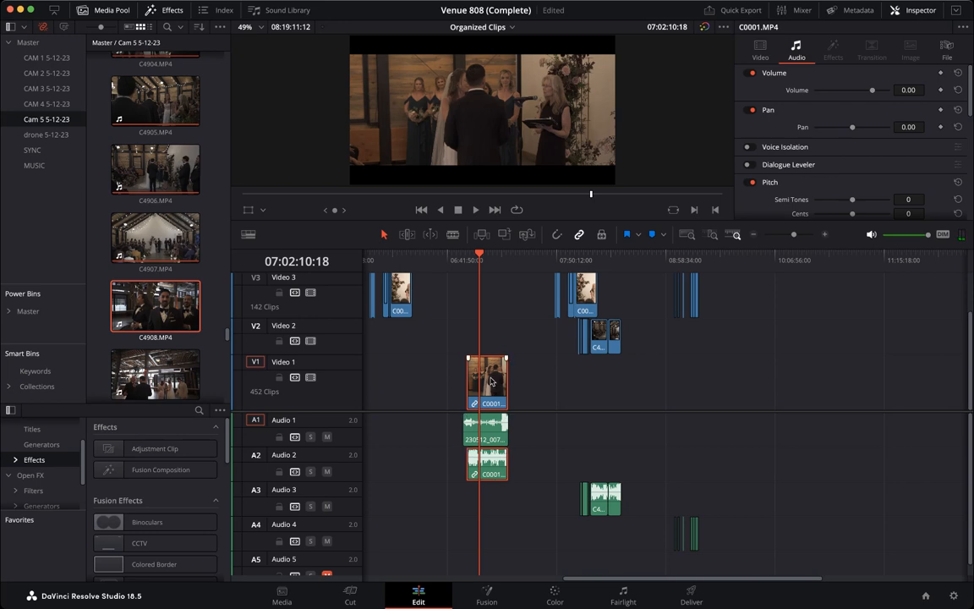
pyautogui.moveTo(490, 385); pyautogui.dragTo(536, 383)
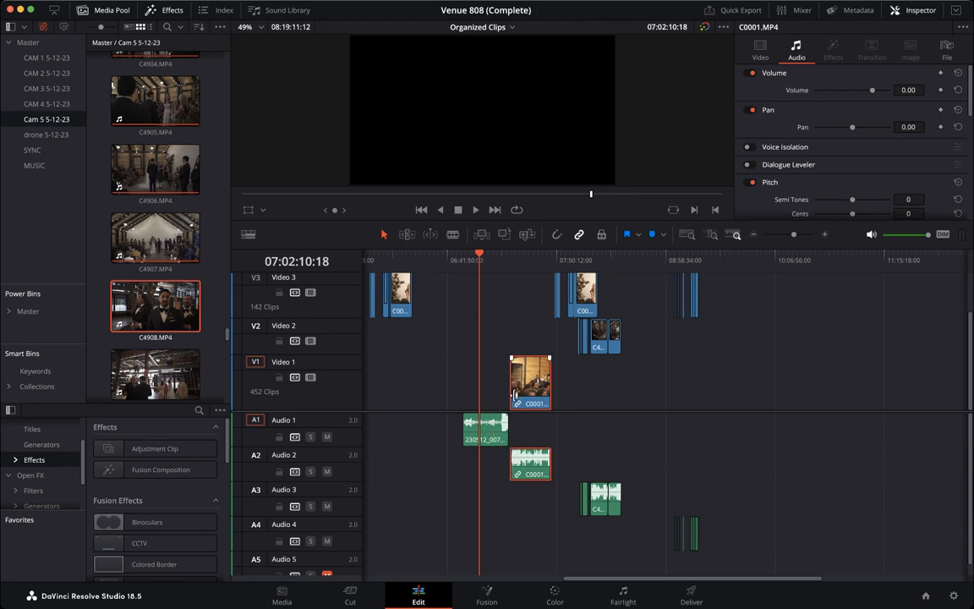
# Move the C0001 clip with its audio over the recording on Audio 1, sync them together, and play from about 07:02:56.
pyautogui.moveTo(532, 382); pyautogui.dragTo(488, 382)
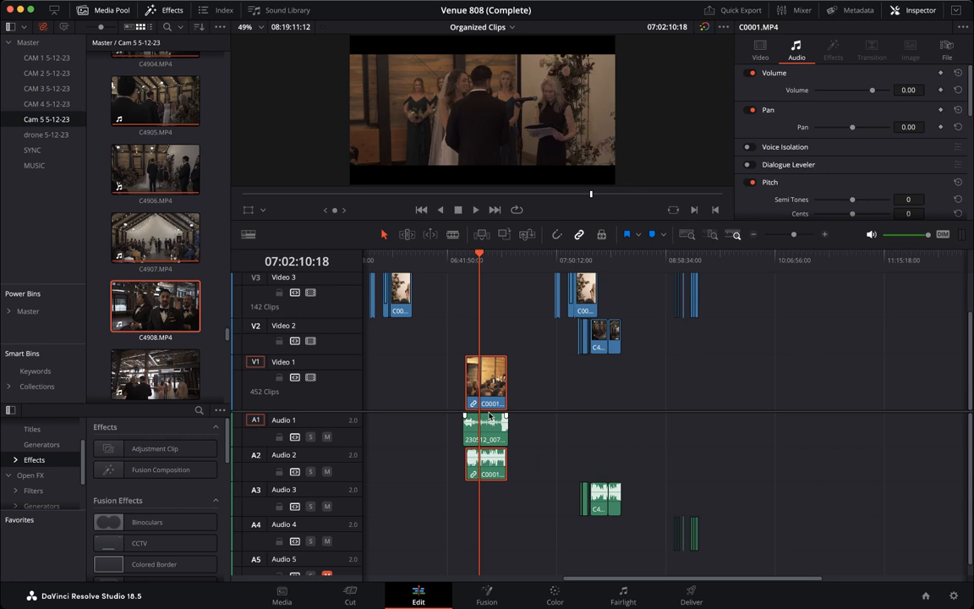
pyautogui.keyDown('super'); pyautogui.click(490, 434); pyautogui.keyUp('super')
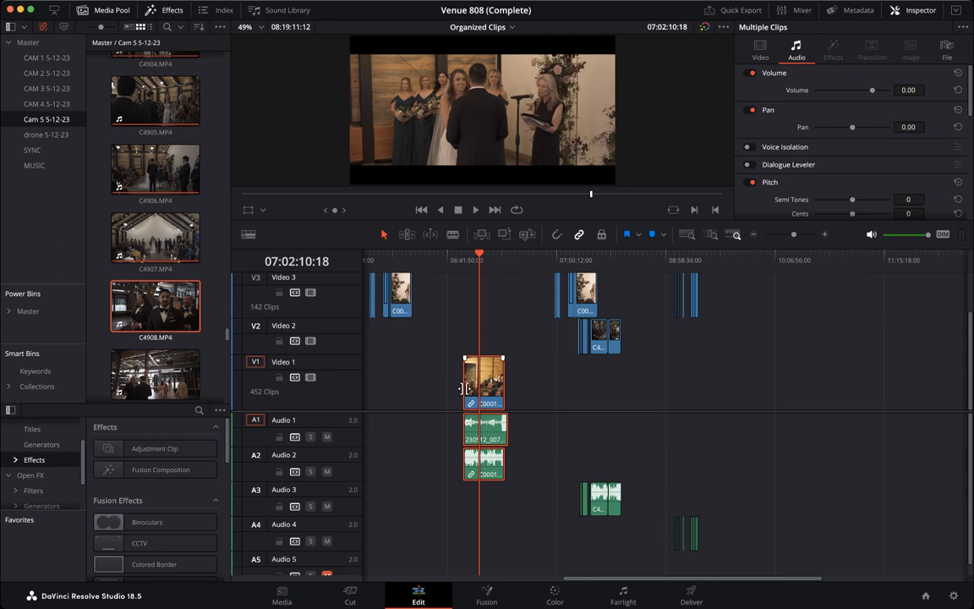
pyautogui.moveTo(472, 262); pyautogui.dragTo(481, 263)
pyautogui.press('space')
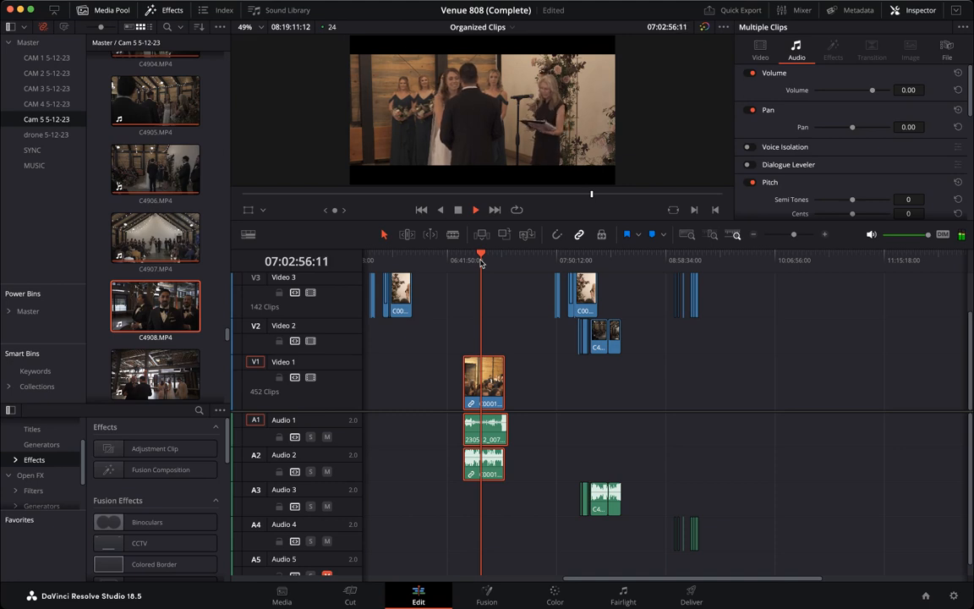
pyautogui.press('space')
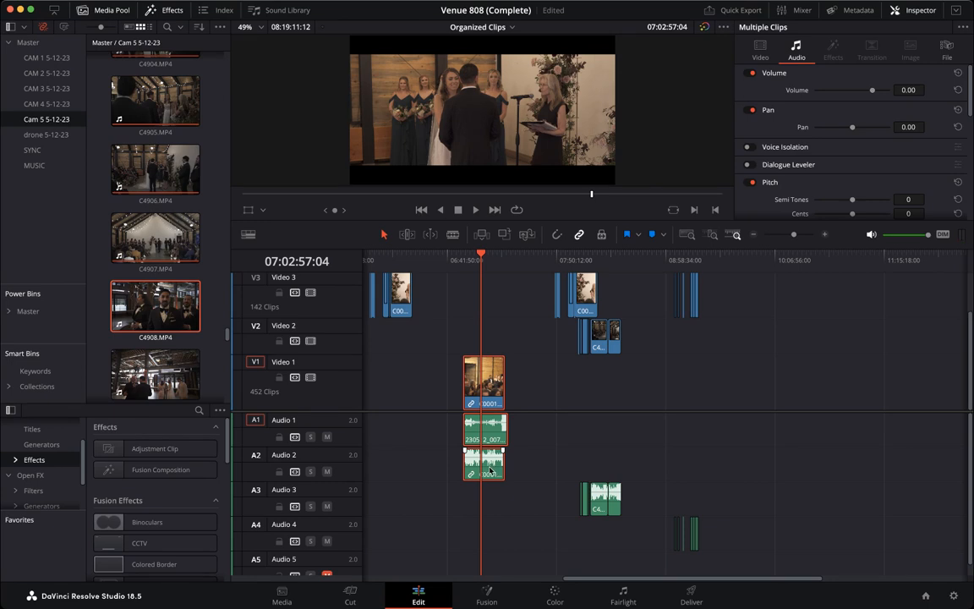
# Mute the C0001 clip's audio on Audio 2 and play the synced ceremony from about 07:07:14 and 07:09:19.
pyautogui.click(526, 468)
pyautogui.click(492, 468)
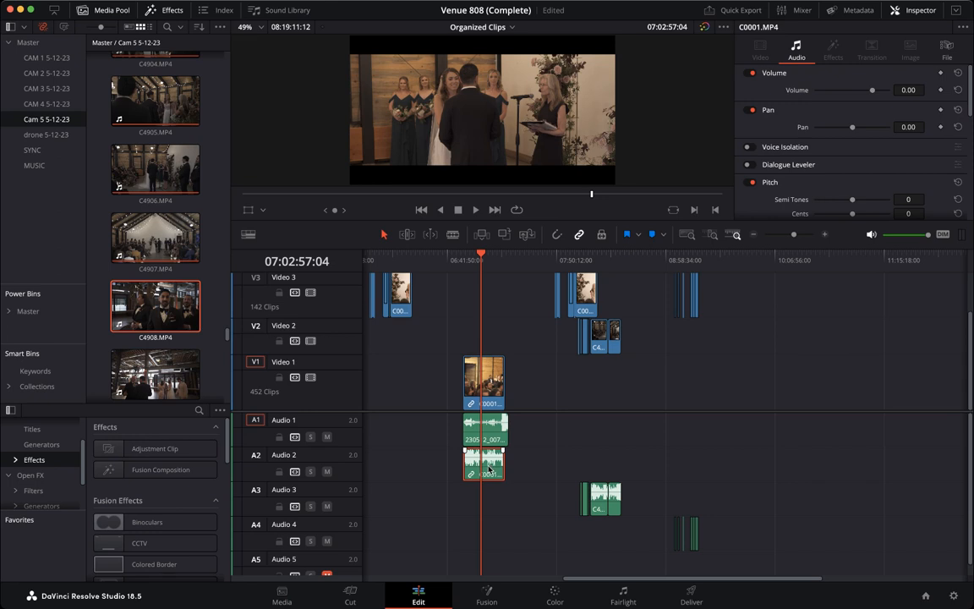
pyautogui.press('d')
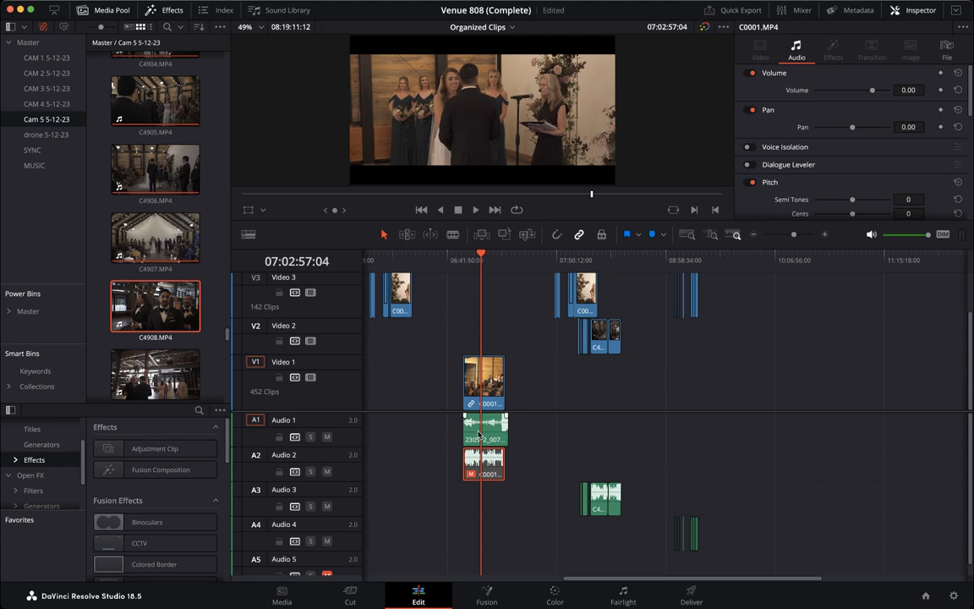
pyautogui.click(474, 260)
pyautogui.moveTo(474, 262); pyautogui.dragTo(487, 265)
pyautogui.press('space')
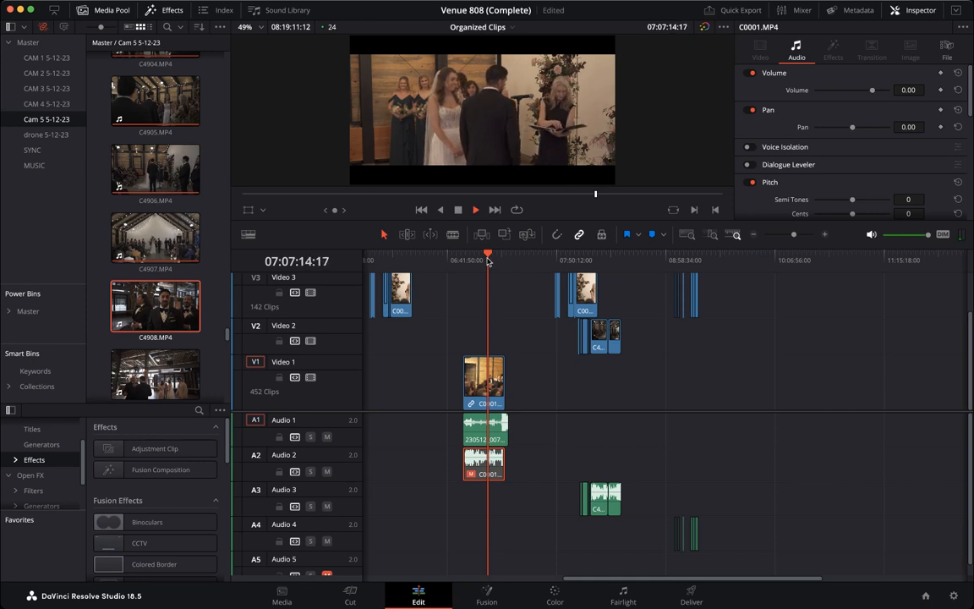
pyautogui.moveTo(488, 261); pyautogui.dragTo(492, 262)
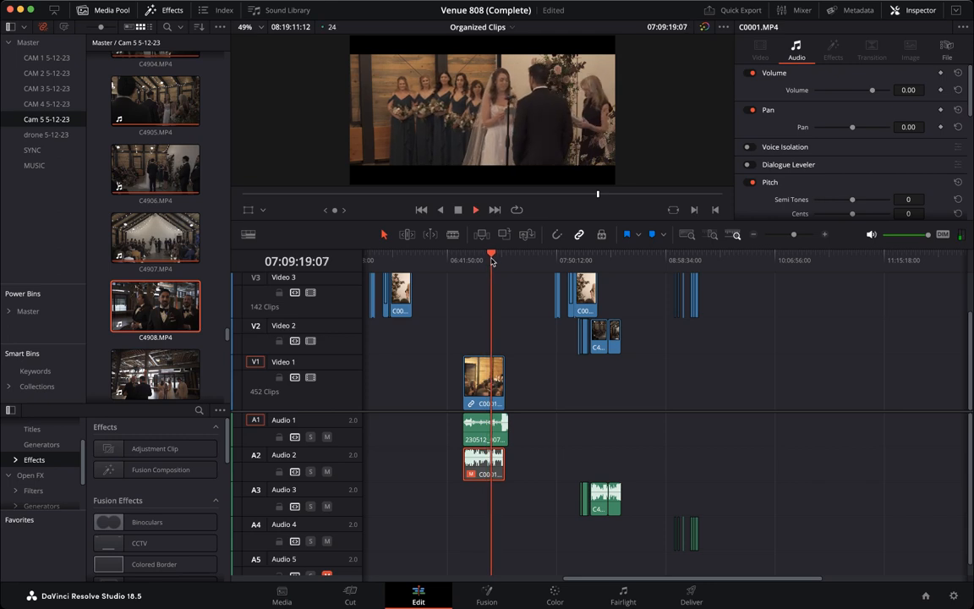
pyautogui.press('space')
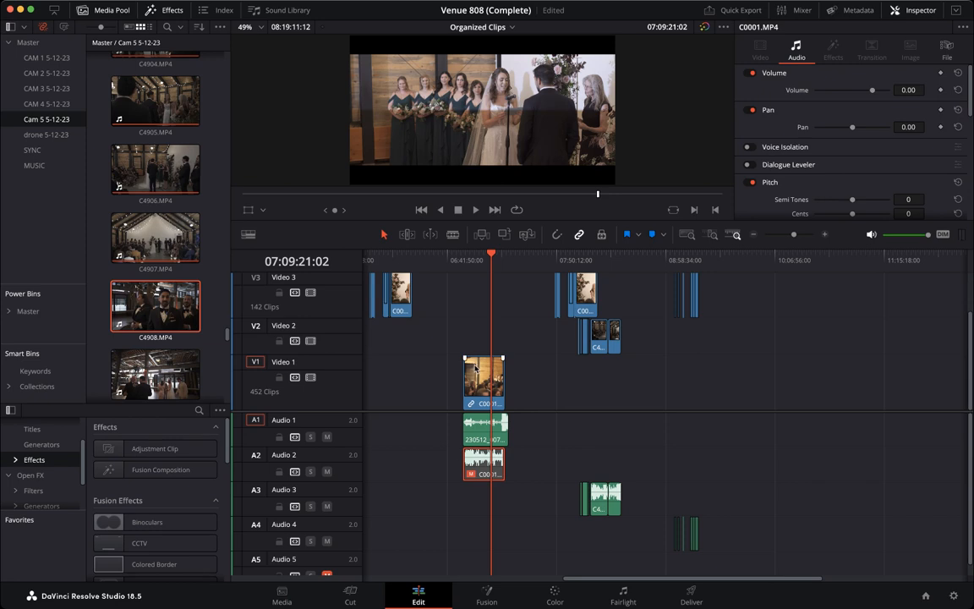
# Move the group of C49 clips on Video 2 with their Audio 3 audio earlier, starting near the end of C0001.
pyautogui.moveTo(643, 357); pyautogui.dragTo(549, 338)
pyautogui.moveTo(466, 259); pyautogui.dragTo(468, 260)
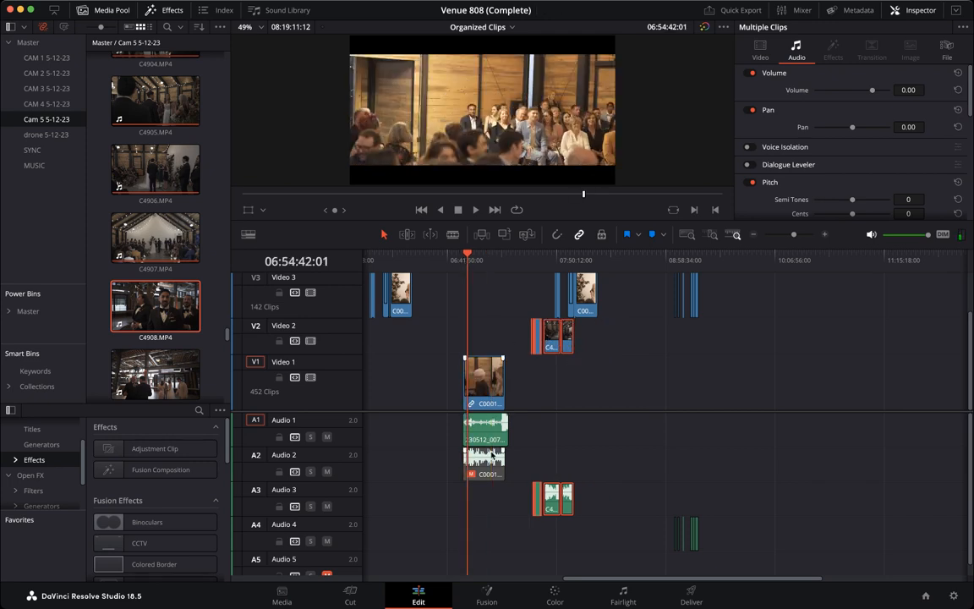
pyautogui.click(484, 430)
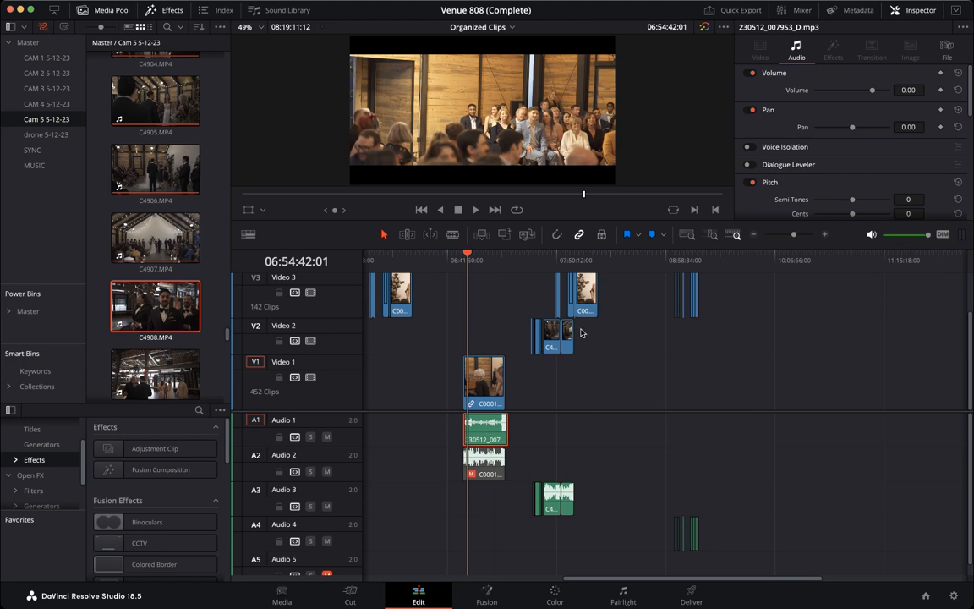
pyautogui.moveTo(600, 332); pyautogui.dragTo(521, 339)
pyautogui.click(497, 314)
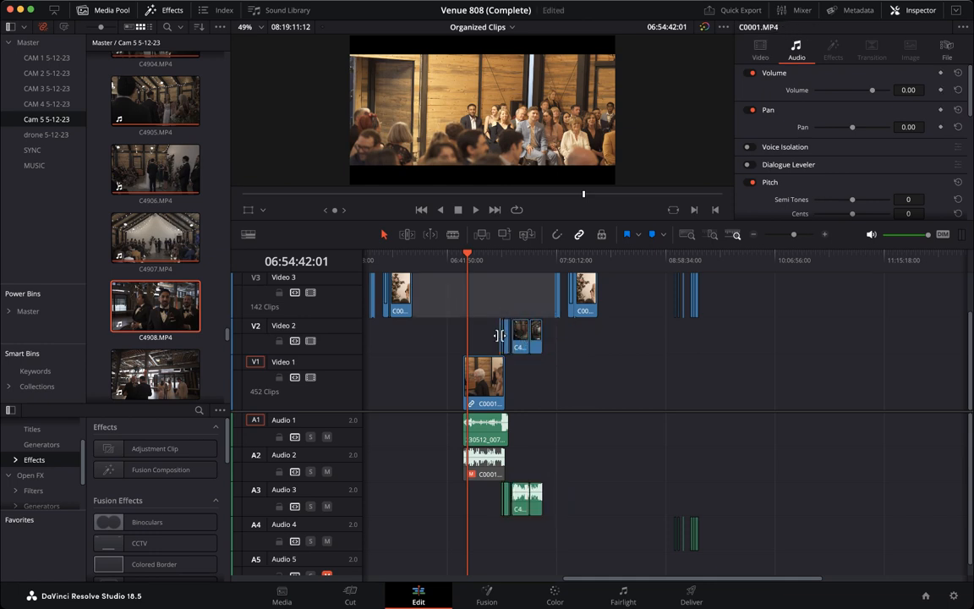
# Move only the short C4901 clip on Video 2 earlier, to about 07:03:00 above the C0001 clip.
pyautogui.click(493, 257)
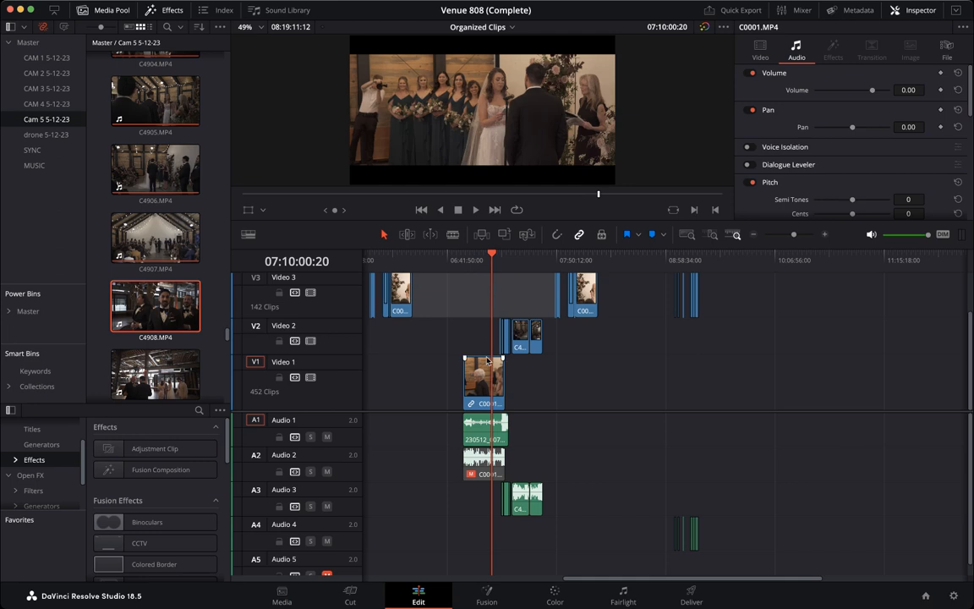
pyautogui.press('super+=')
pyautogui.press('super+=')
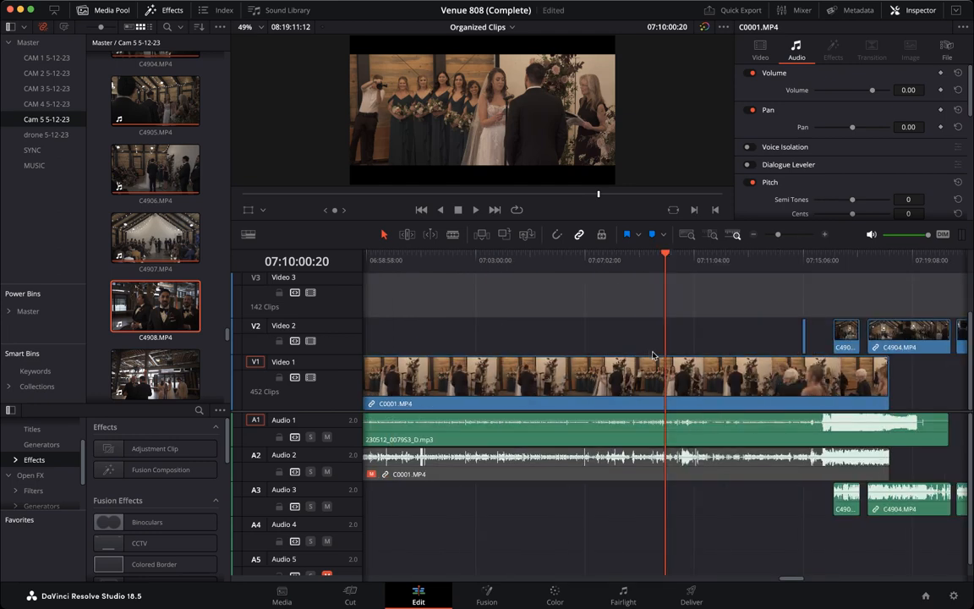
pyautogui.click(803, 262)
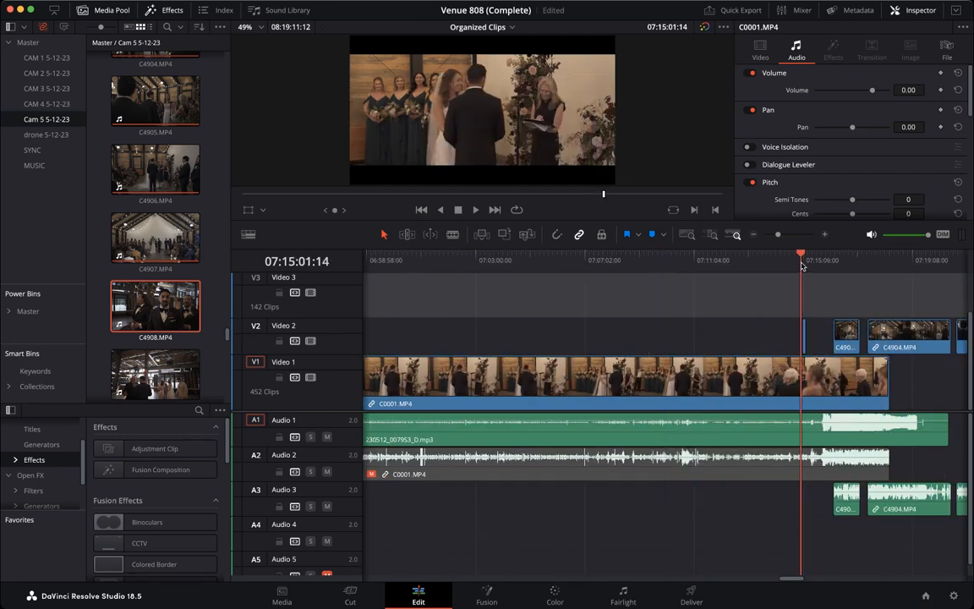
pyautogui.click(805, 331)
pyautogui.moveTo(805, 331); pyautogui.dragTo(486, 341)
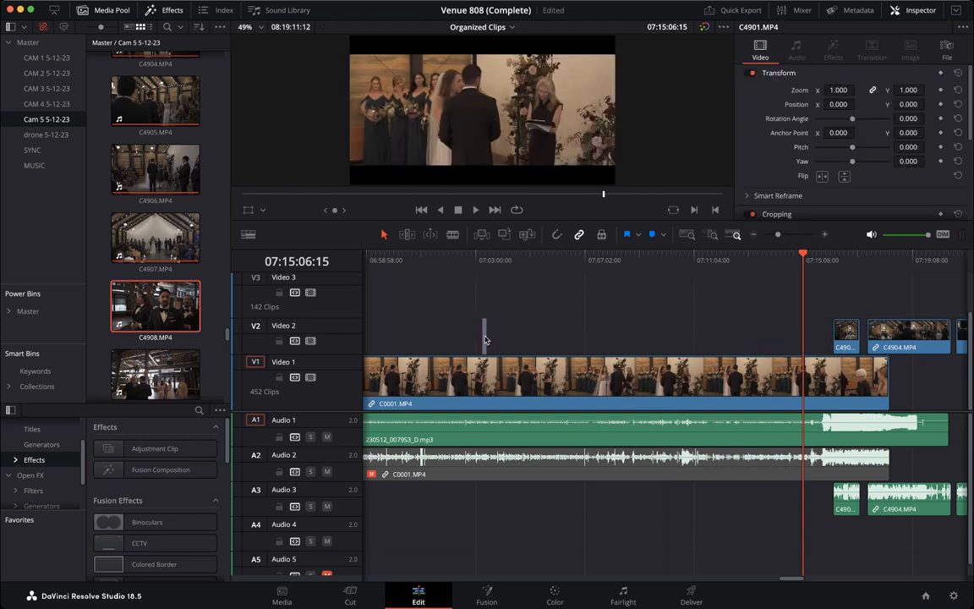
pyautogui.hscroll(-3, 485, 340)
pyautogui.moveTo(586, 334); pyautogui.dragTo(577, 334)
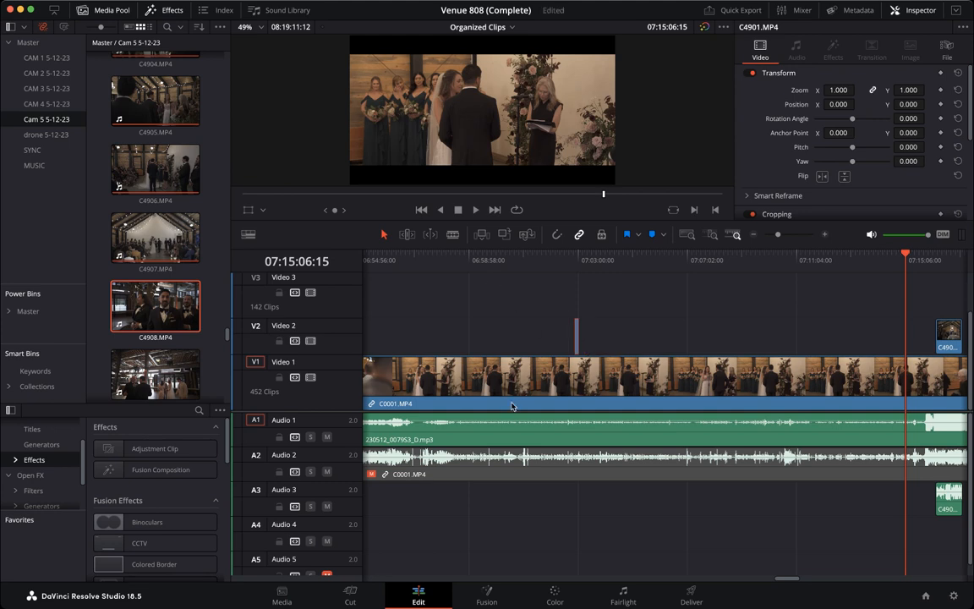
# Compare C4901 at 07:02:57:19 with C0001 around 06:53:09:20 and move C4901 earlier to about 06:54:00.
pyautogui.press('super+minus')
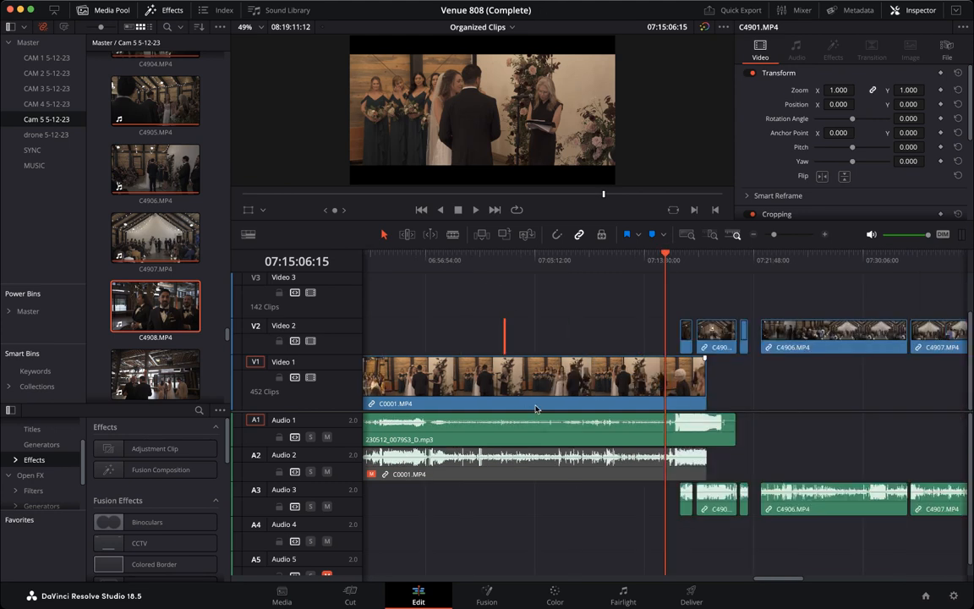
pyautogui.hscroll(-4, 538, 409)
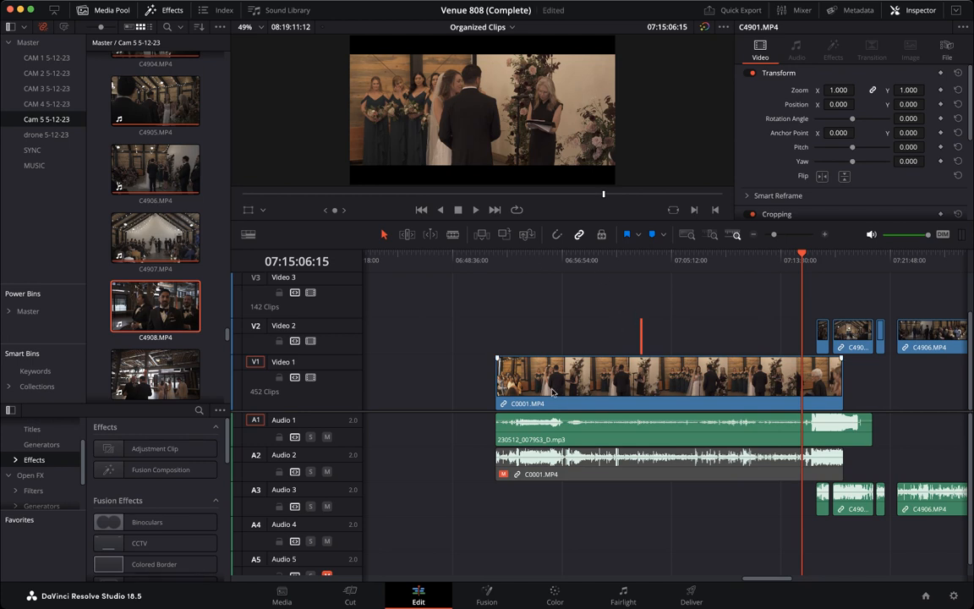
pyautogui.moveTo(630, 258); pyautogui.dragTo(642, 265)
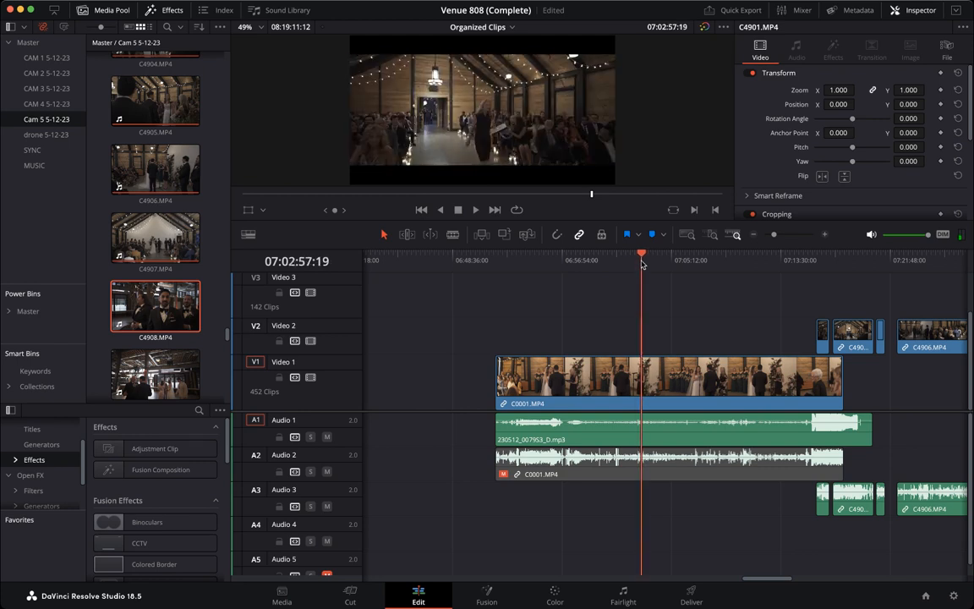
pyautogui.moveTo(504, 263); pyautogui.dragTo(512, 264)
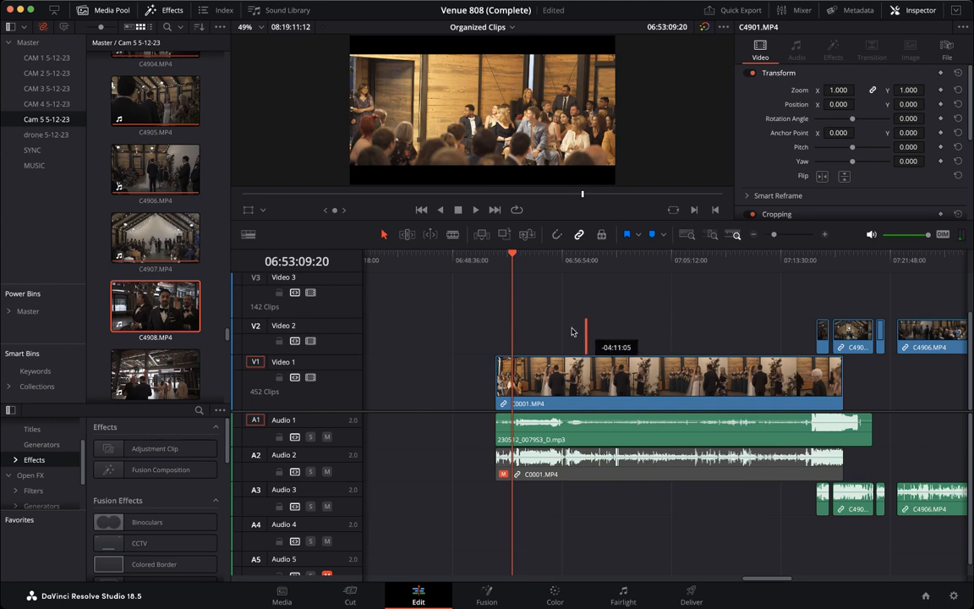
pyautogui.moveTo(530, 331); pyautogui.dragTo(524, 329)
# Find the matching moment in C0001 at 06:52:02:13, move C4901 there, and check the alignment at 06:52:06:11.
pyautogui.press('super+equal')
pyautogui.press('super+equal')
pyautogui.press('super+equal')
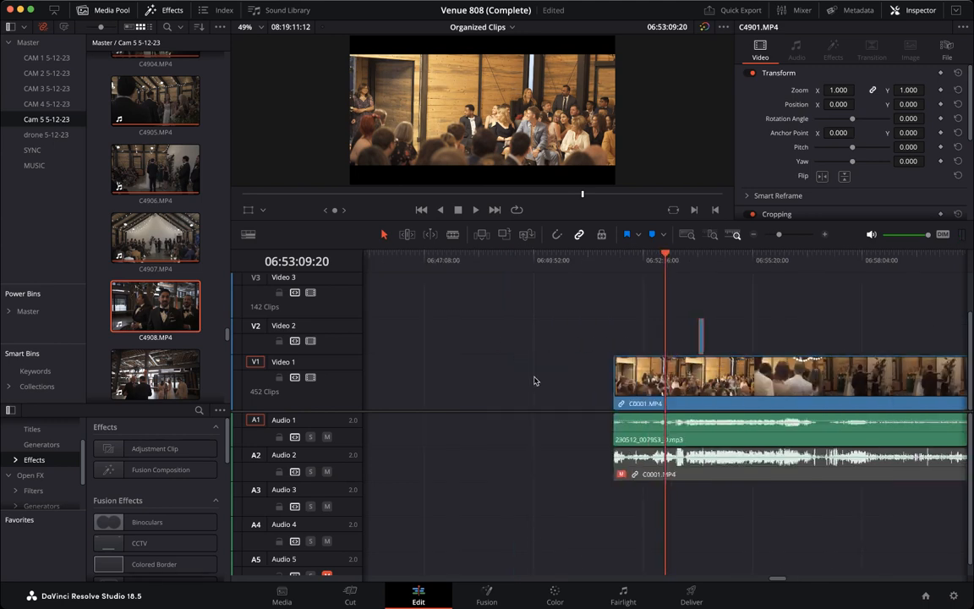
pyautogui.click(558, 260)
pyautogui.moveTo(558, 260); pyautogui.dragTo(566, 260)
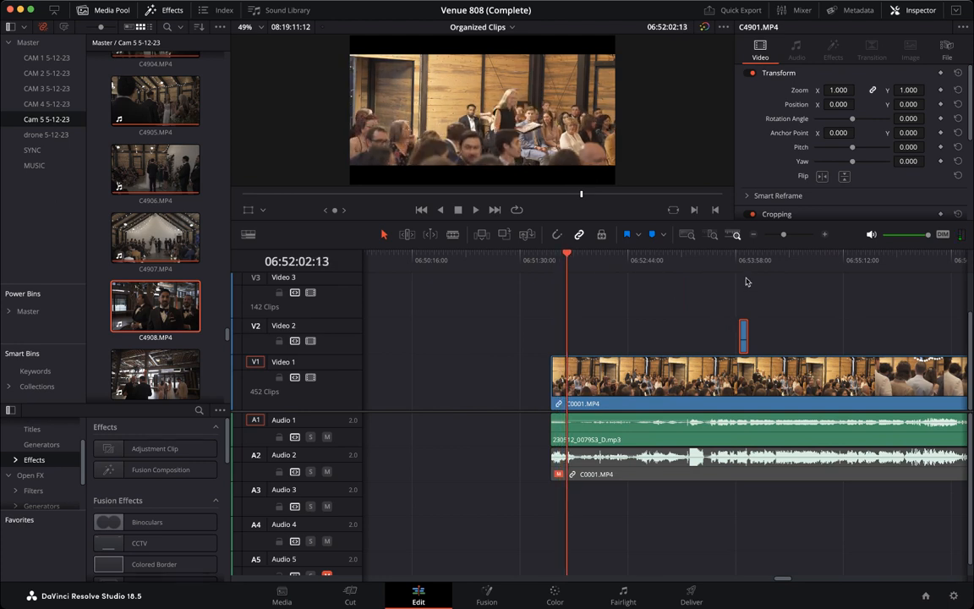
pyautogui.moveTo(744, 330); pyautogui.dragTo(570, 334)
pyautogui.moveTo(566, 255)
pyautogui.mouseDown()
pyautogui.moveTo(581, 255)
pyautogui.moveTo(573, 256)
pyautogui.mouseUp()
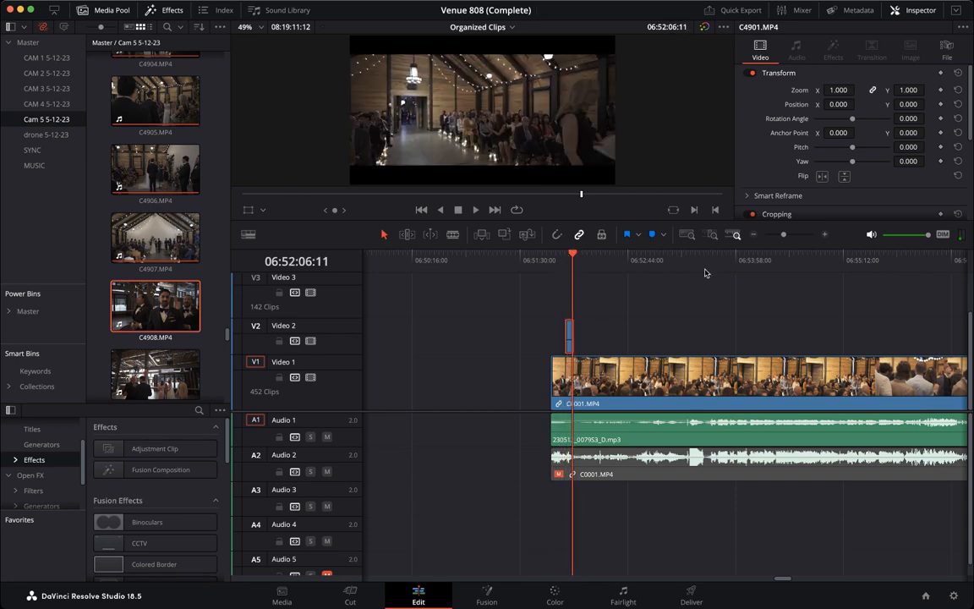
# Move the C4902 clip with its audio over the C0001 clip and sync it to the 230512_0079S3_D.mp3 recording on Audio 1.
pyautogui.hscroll(2, 554, 349)
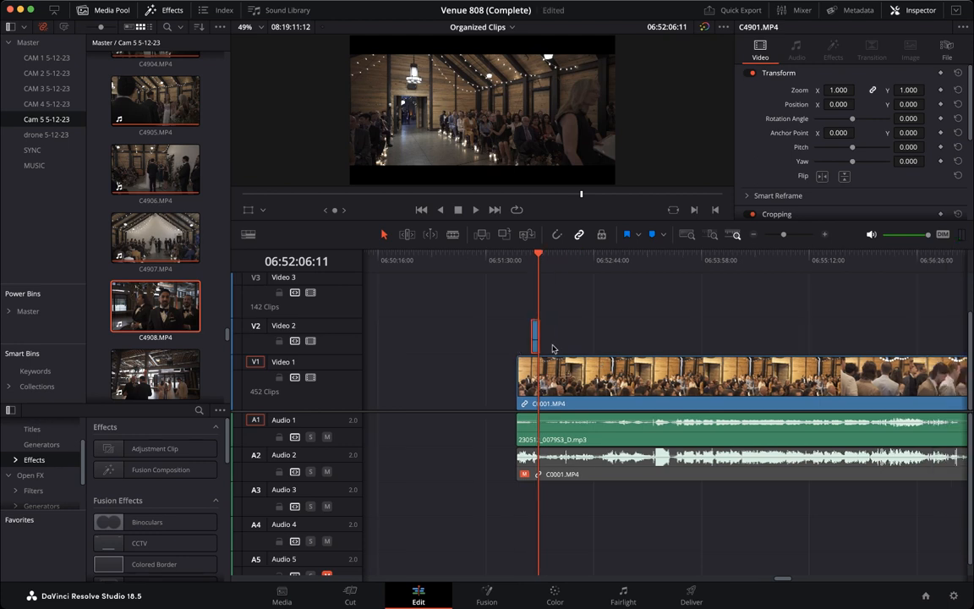
pyautogui.hscroll(10, 553, 348)
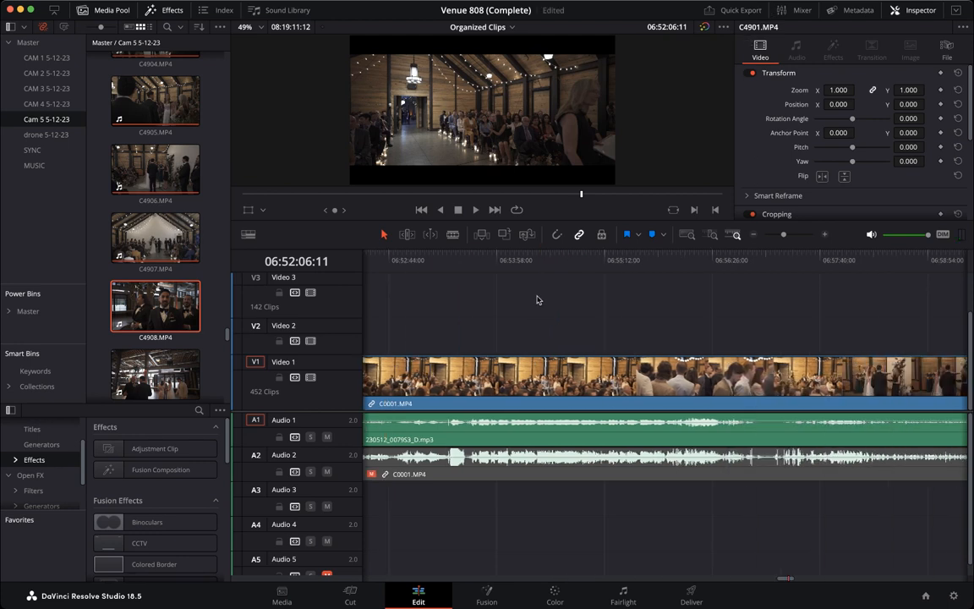
pyautogui.hscroll(-8, 541, 298)
pyautogui.hscroll(-8, 602, 408)
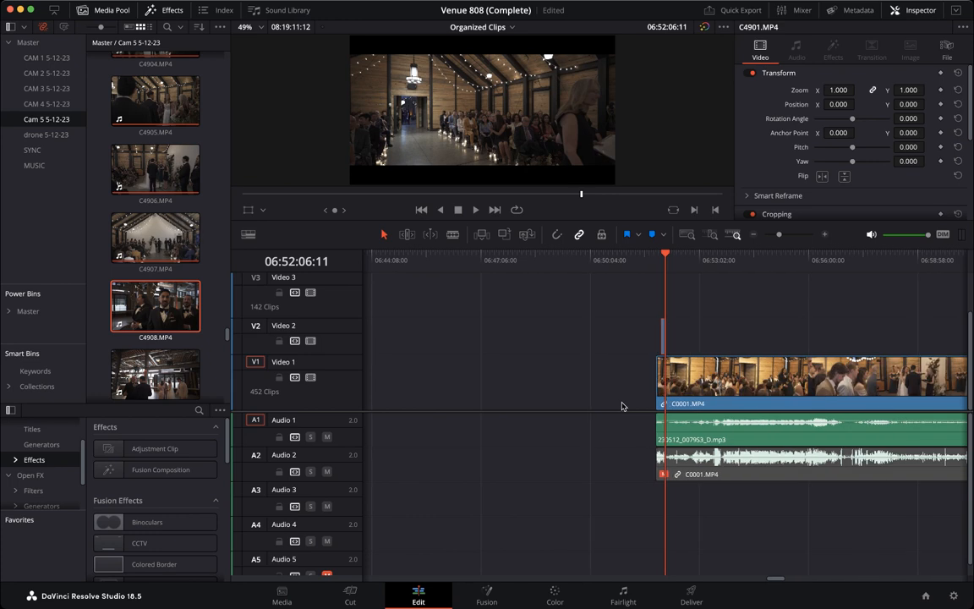
pyautogui.hscroll(12, 621, 406)
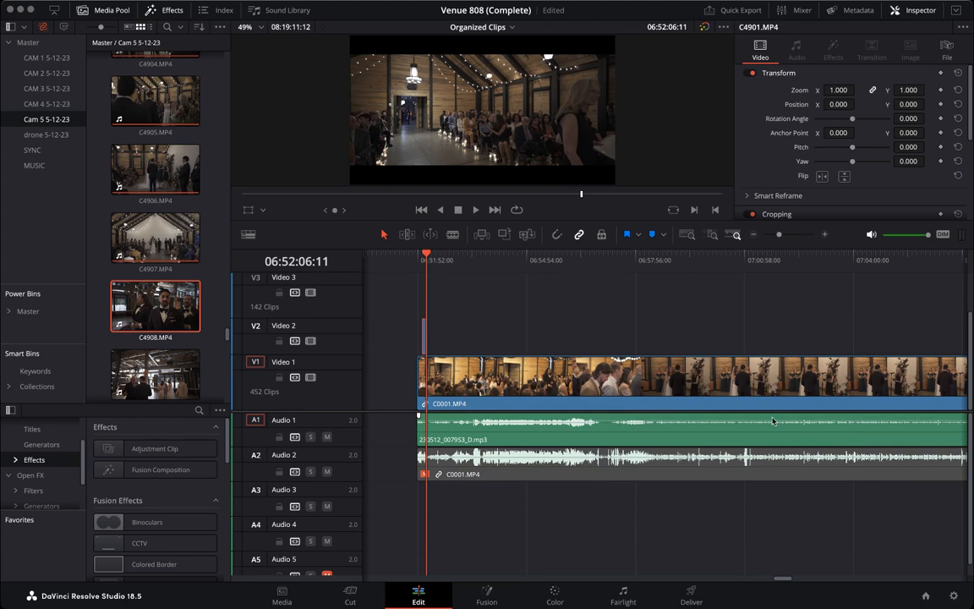
pyautogui.scroll(-5, 711, 372)
pyautogui.hscroll(5, 711, 372)
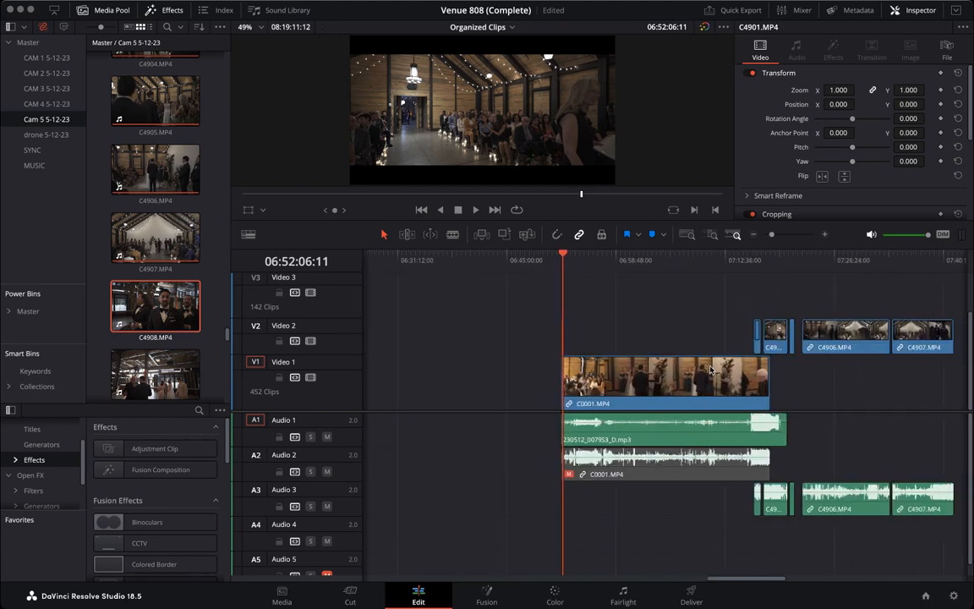
pyautogui.click(754, 268)
pyautogui.moveTo(754, 268); pyautogui.dragTo(757, 269)
pyautogui.moveTo(758, 336); pyautogui.dragTo(624, 343)
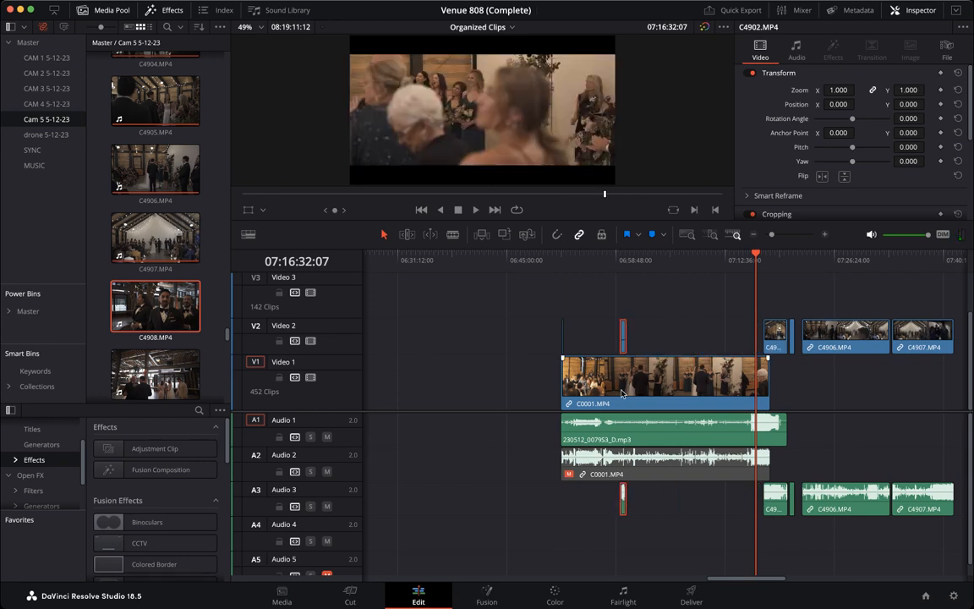
pyautogui.click(631, 439)
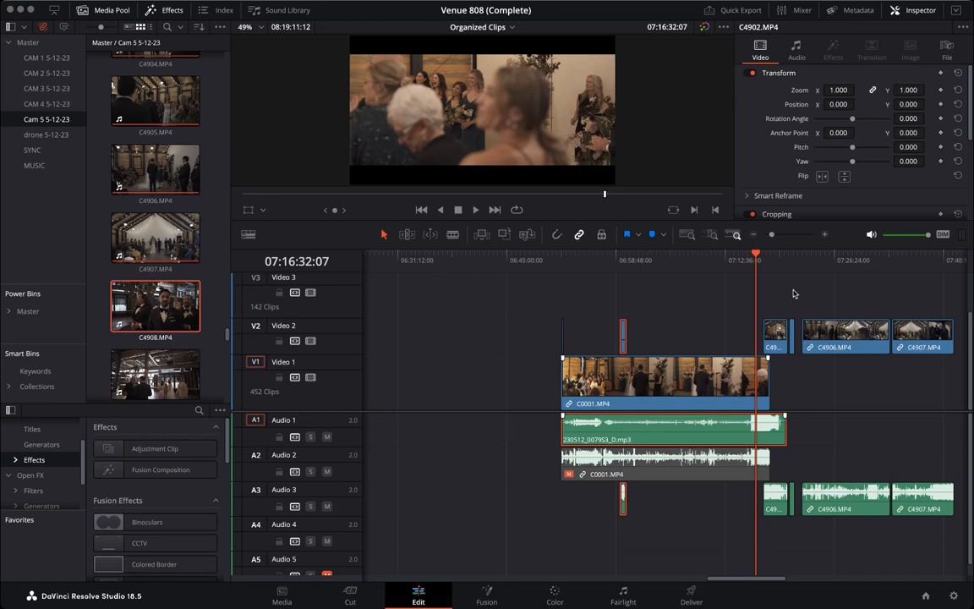
pyautogui.press('super+z')
pyautogui.press('super+s')
# Move the C4904 clip and the C4905 clip over the ceremony in turn, syncing each to the recording on Audio 1.
pyautogui.moveTo(775, 336); pyautogui.dragTo(621, 337)
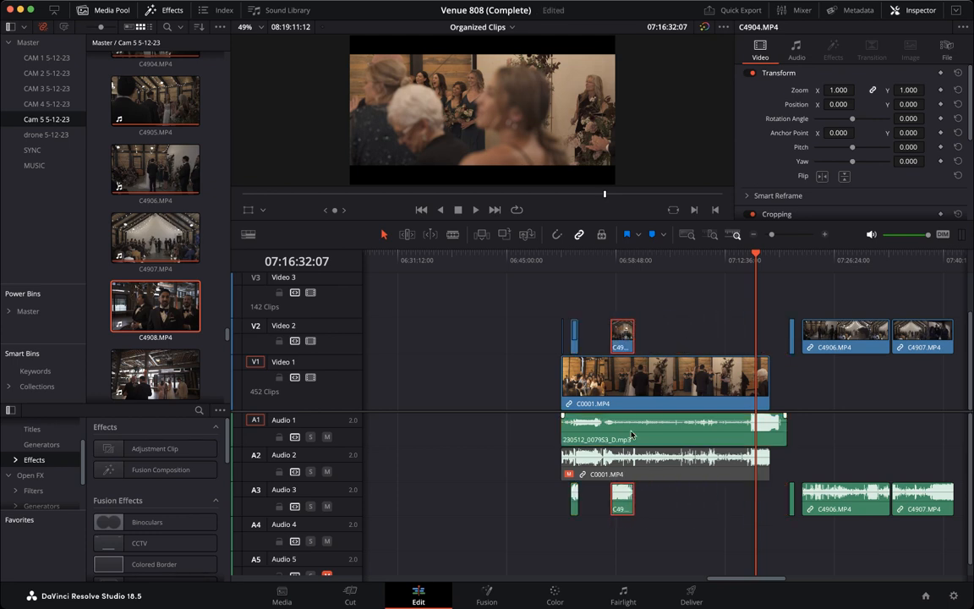
pyautogui.press('super+s')
pyautogui.click(634, 433)
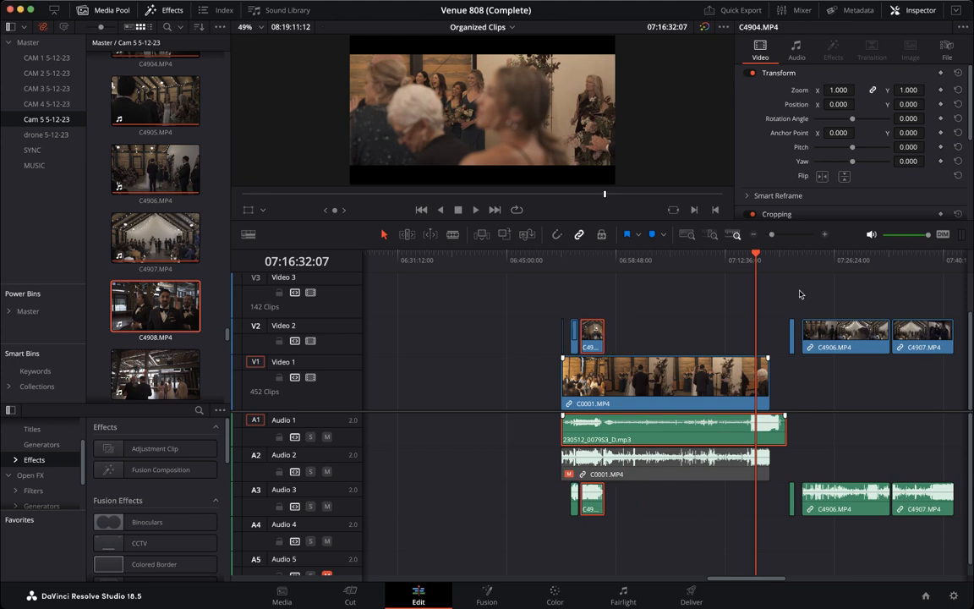
pyautogui.moveTo(795, 341); pyautogui.dragTo(636, 340)
pyautogui.click(645, 432)
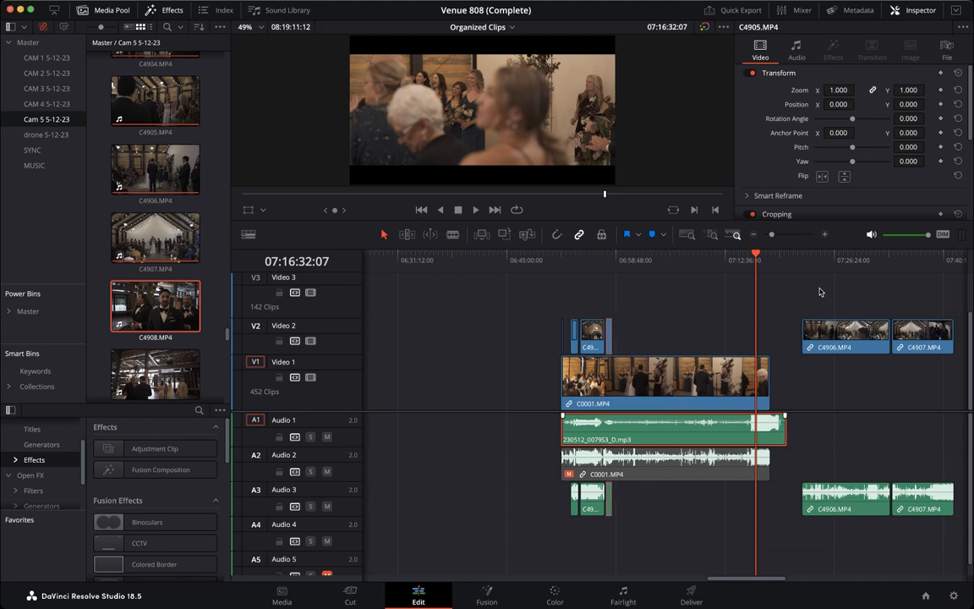
# Move the C4906 clip and the C4907 clip over the ceremony in turn, syncing each to the recording on Audio 1.
pyautogui.moveTo(844, 333); pyautogui.dragTo(694, 336)
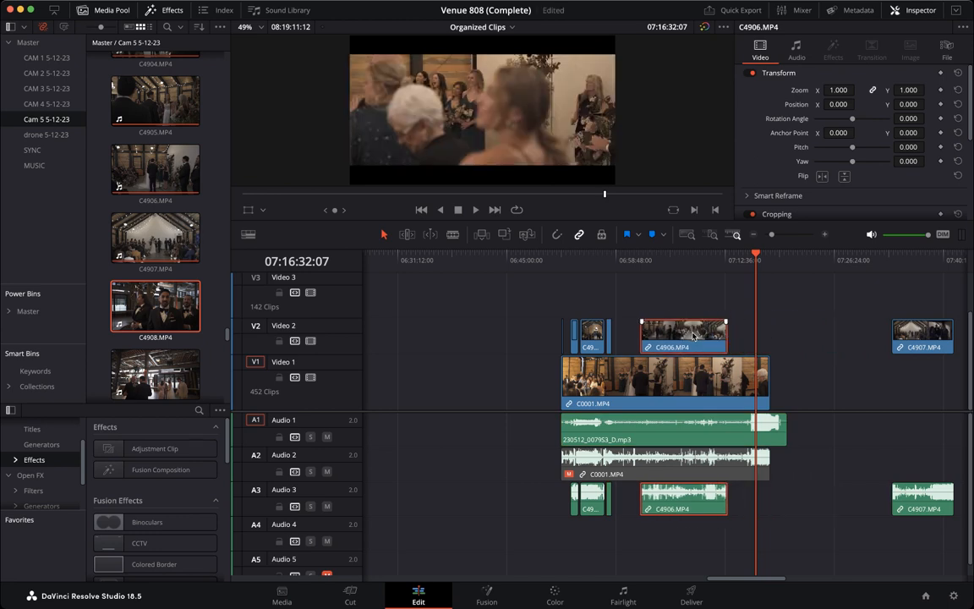
pyautogui.click(662, 425)
pyautogui.keyDown('super'); pyautogui.click(661, 431); pyautogui.keyUp('super')
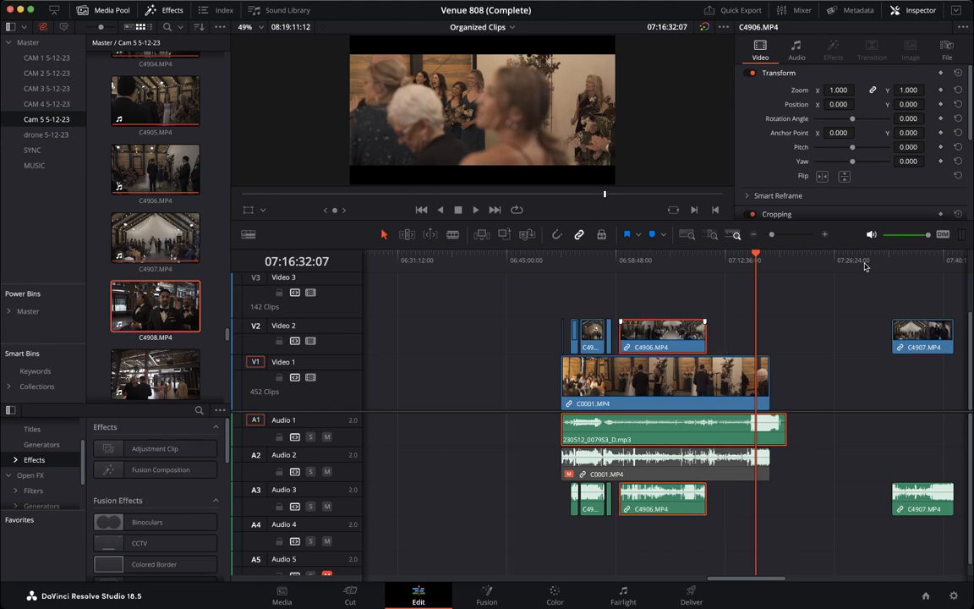
pyautogui.moveTo(663, 261); pyautogui.dragTo(672, 263)
pyautogui.moveTo(910, 333); pyautogui.dragTo(745, 335)
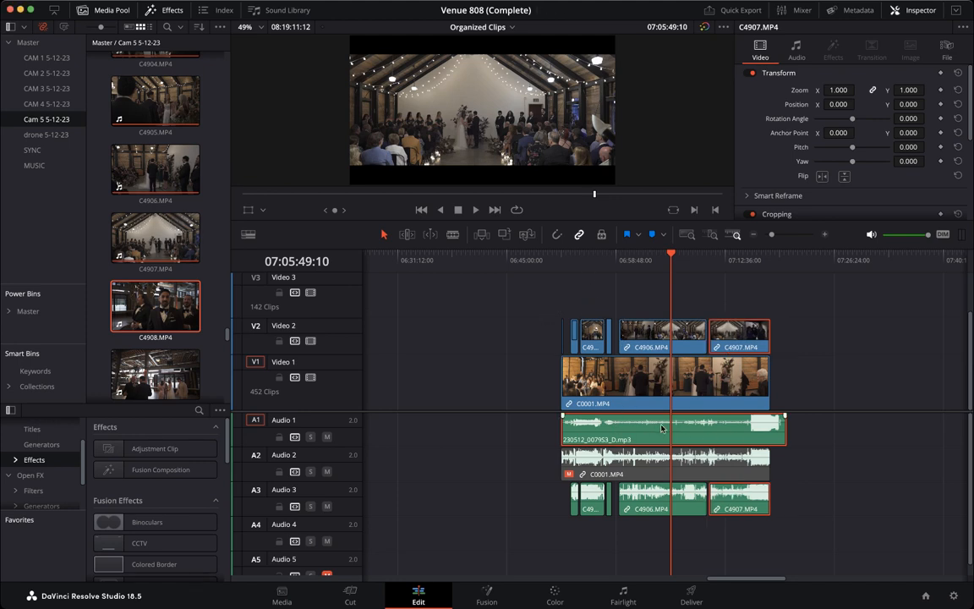
# Move the group of Video 3 clips with Audio 4 sound near 08:58:34:00 back over the C0001 ceremony clip.
pyautogui.hscroll(5, 695, 420)
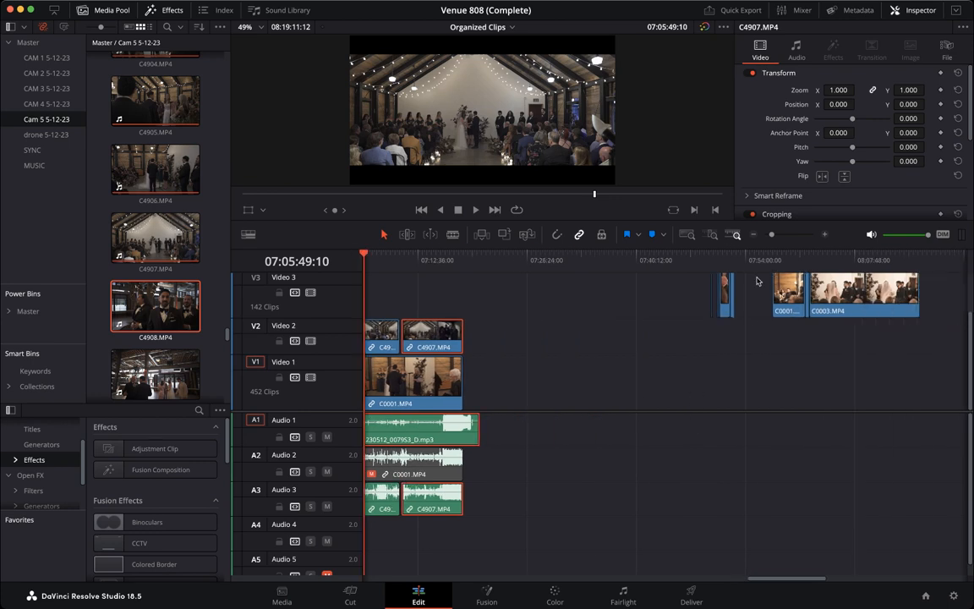
pyautogui.scroll(-5, 720, 392)
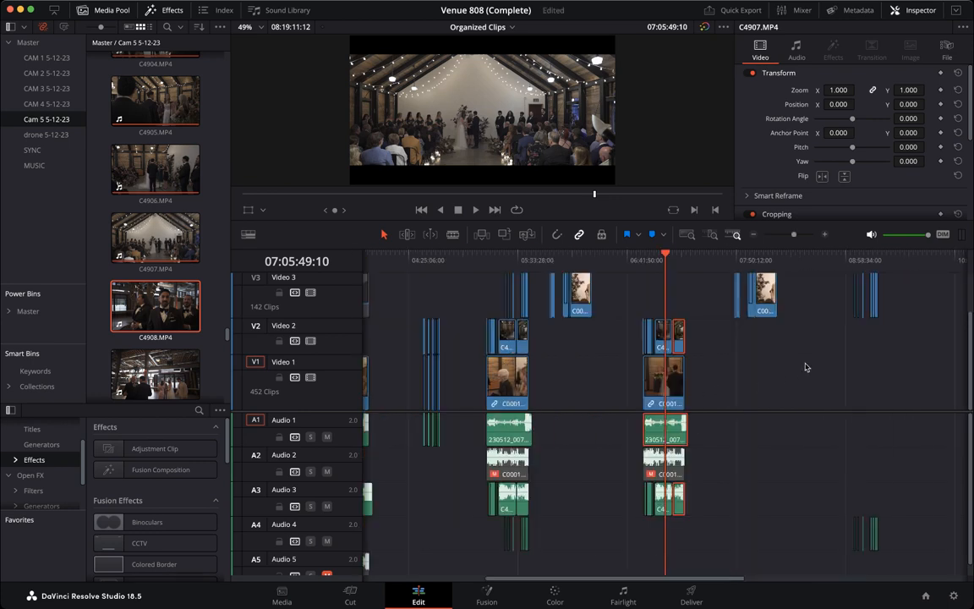
pyautogui.moveTo(740, 266)
pyautogui.mouseDown()
pyautogui.moveTo(768, 264)
pyautogui.moveTo(759, 264)
pyautogui.mouseUp()
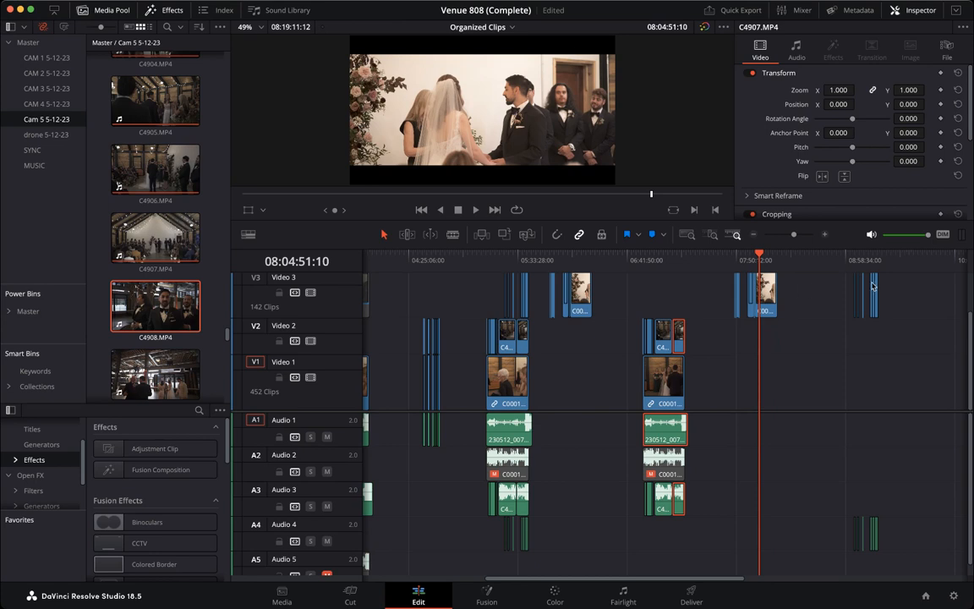
pyautogui.moveTo(816, 286)
pyautogui.mouseDown()
pyautogui.moveTo(885, 299)
pyautogui.moveTo(683, 300)
pyautogui.mouseUp()
pyautogui.click(650, 258)
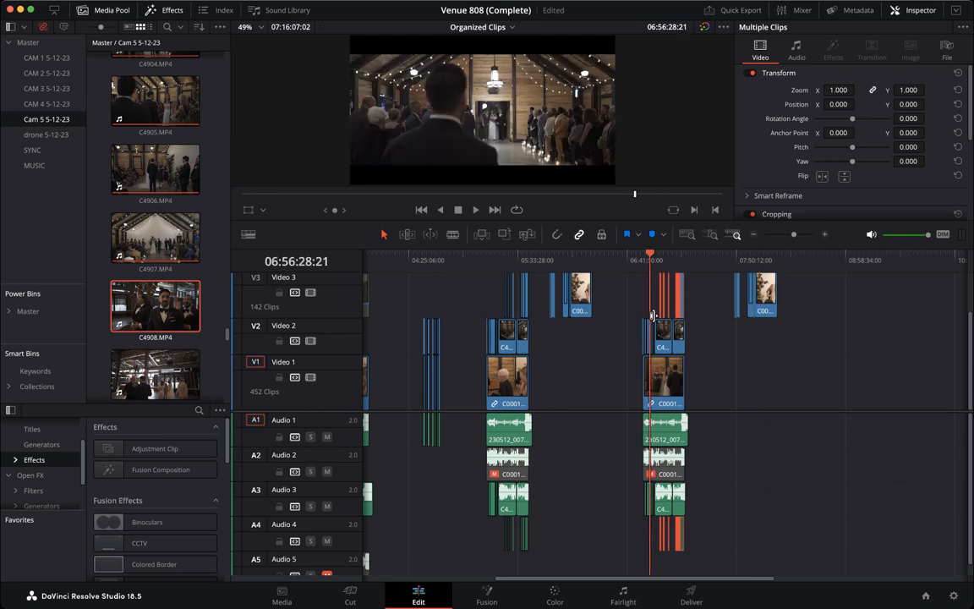
# Sync the C0095 clip on Video 3 to the 230512_0079S3_D.mp3 recording on Audio 1.
pyautogui.press('super+equal')
pyautogui.press('super+equal')
pyautogui.press('super+equal')
pyautogui.press('super+equal')
pyautogui.press('super+equal')
pyautogui.click(896, 285)
pyautogui.moveTo(925, 294); pyautogui.dragTo(605, 296)
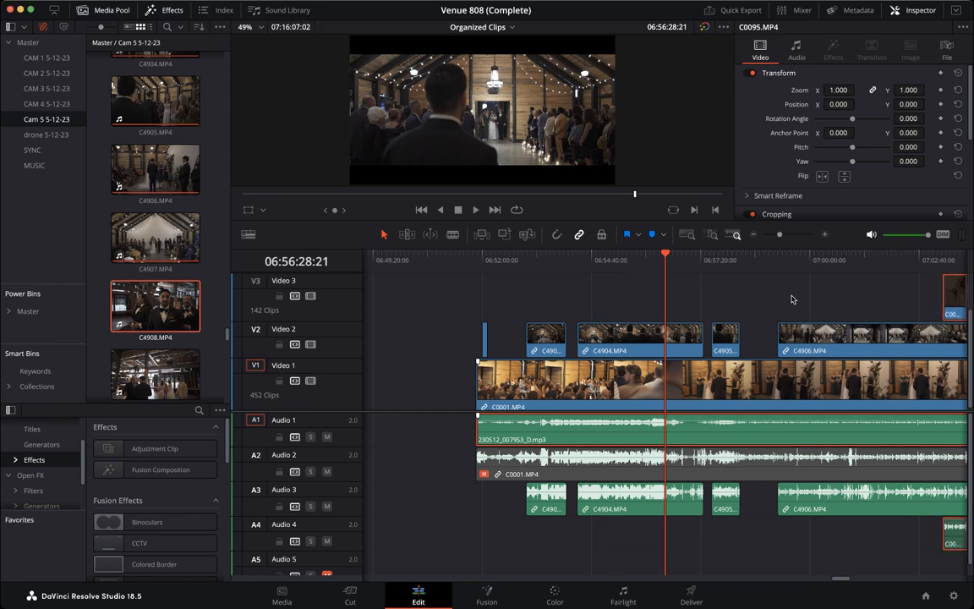
pyautogui.hscroll(8, 862, 321)
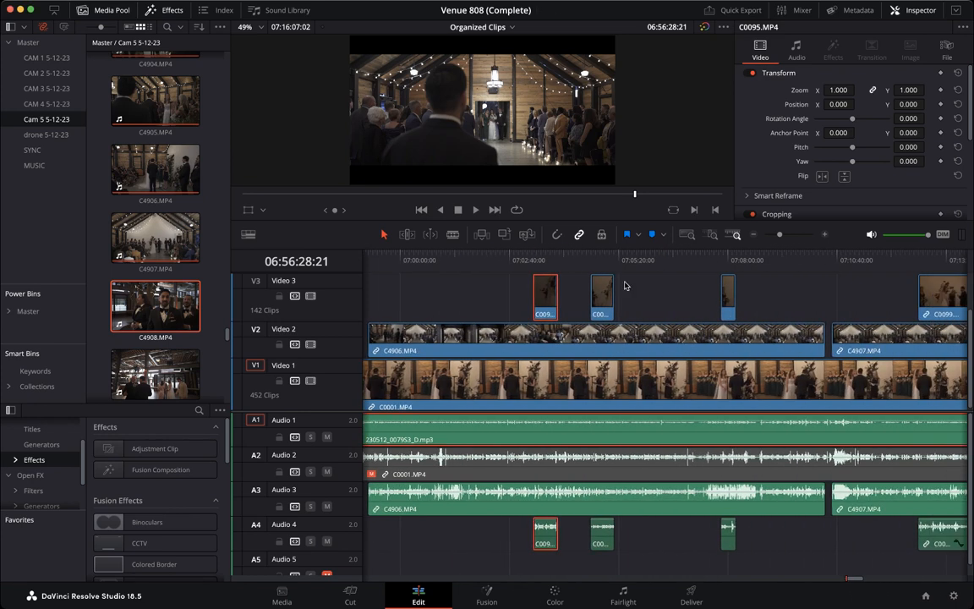
# Check the C0095 clip around 07:03:40:21 and sync the C0096 clip to the recording on Audio 1.
pyautogui.click(603, 296)
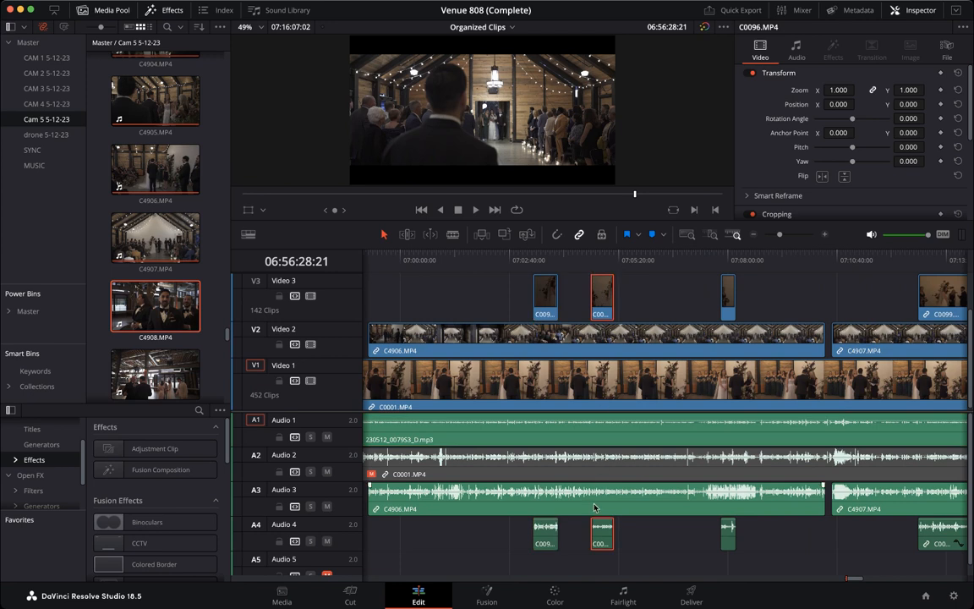
pyautogui.moveTo(533, 262)
pyautogui.mouseDown()
pyautogui.moveTo(606, 271)
pyautogui.moveTo(550, 270)
pyautogui.mouseUp()
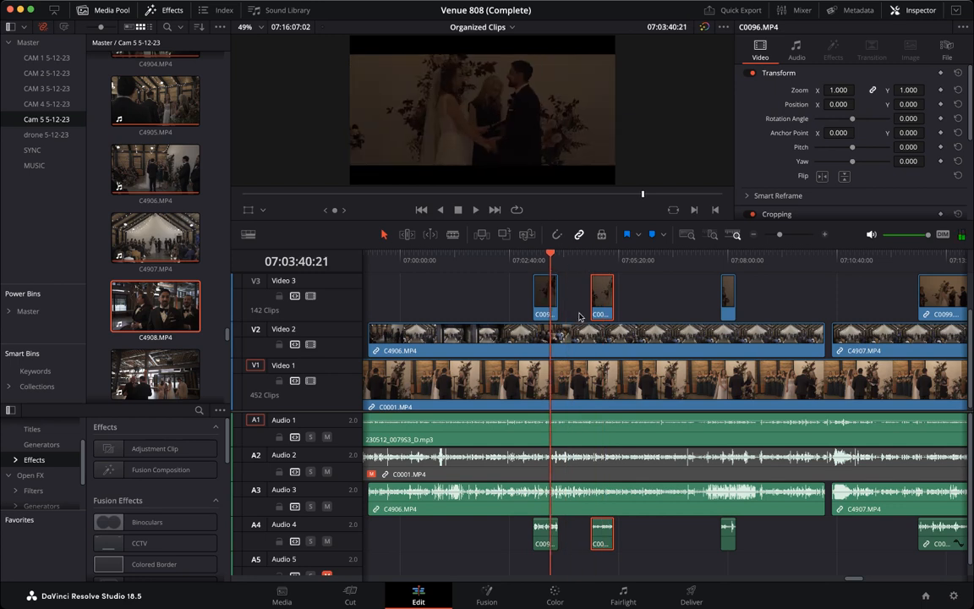
pyautogui.hscroll(-6, 572, 306)
pyautogui.scroll(3, 728, 345)
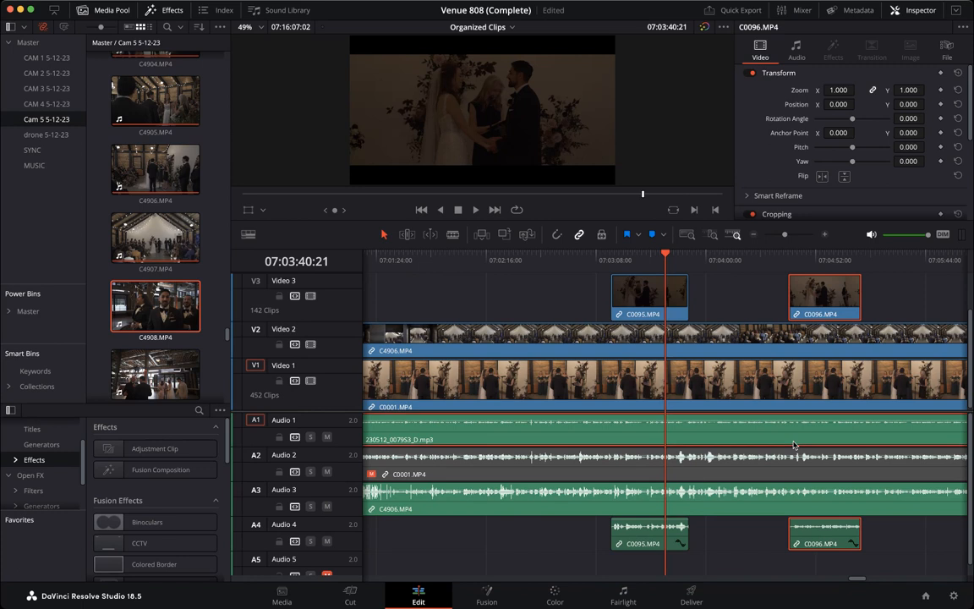
pyautogui.press('super+minus')
pyautogui.press('super+minus')
pyautogui.press('super+minus')
pyautogui.press('super+minus')
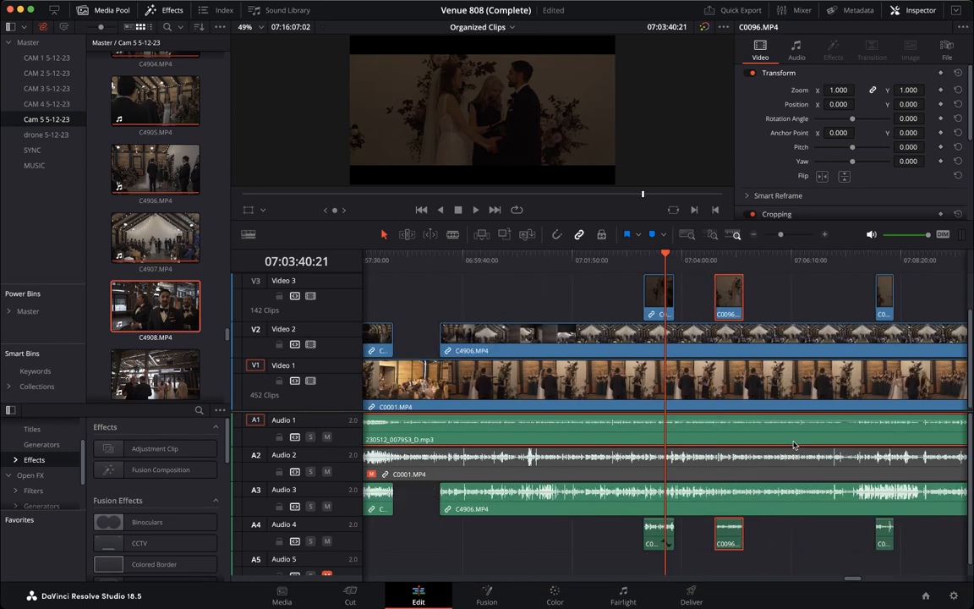
pyautogui.press('super+equal')
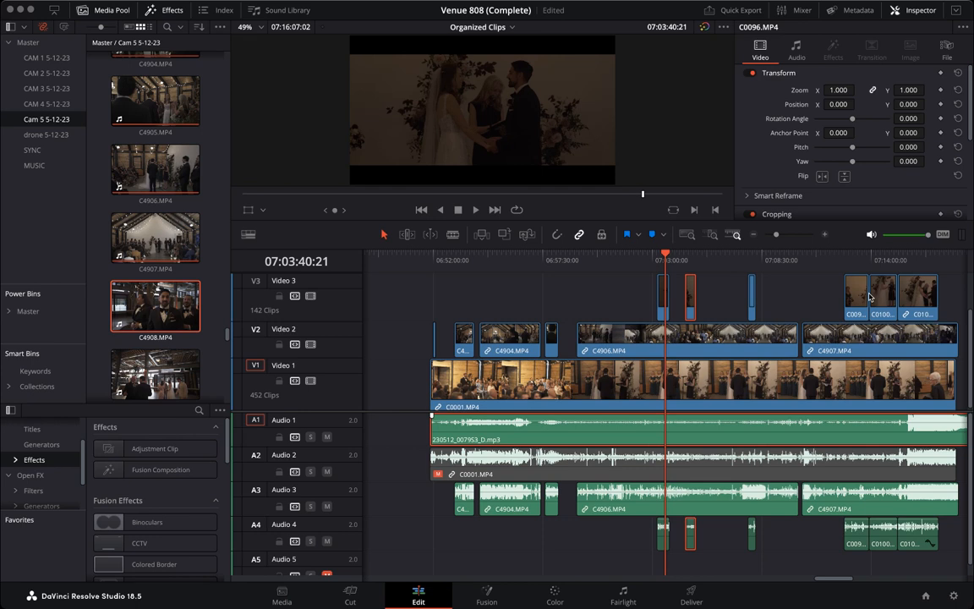
pyautogui.press('super+z')
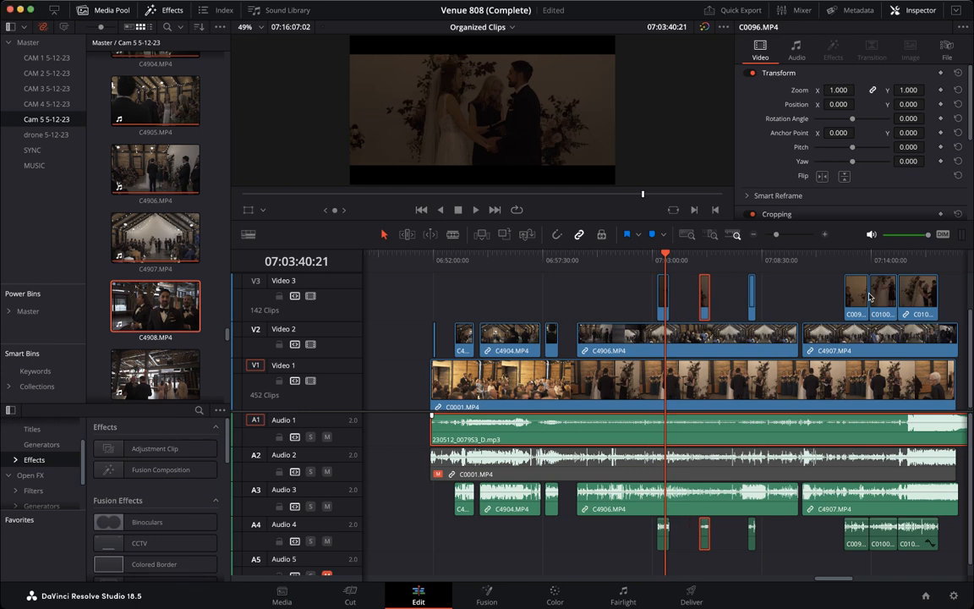
# Try to sync the C0098 clip to the recording on Audio 1 and delete that clip from the timeline.
pyautogui.hscroll(3, 869, 296)
pyautogui.click(614, 297)
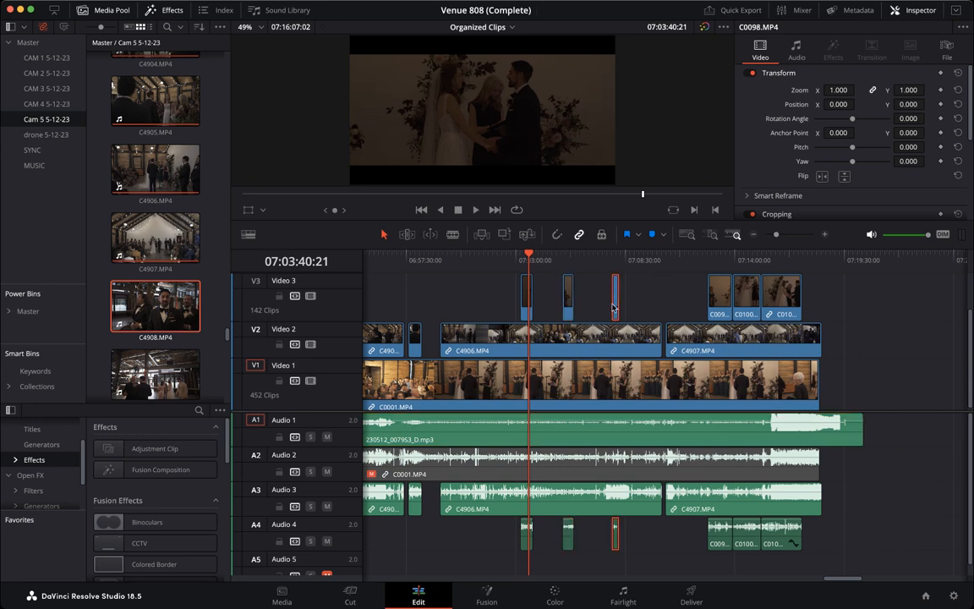
pyautogui.keyDown('super'); pyautogui.click(581, 444); pyautogui.keyUp('super')
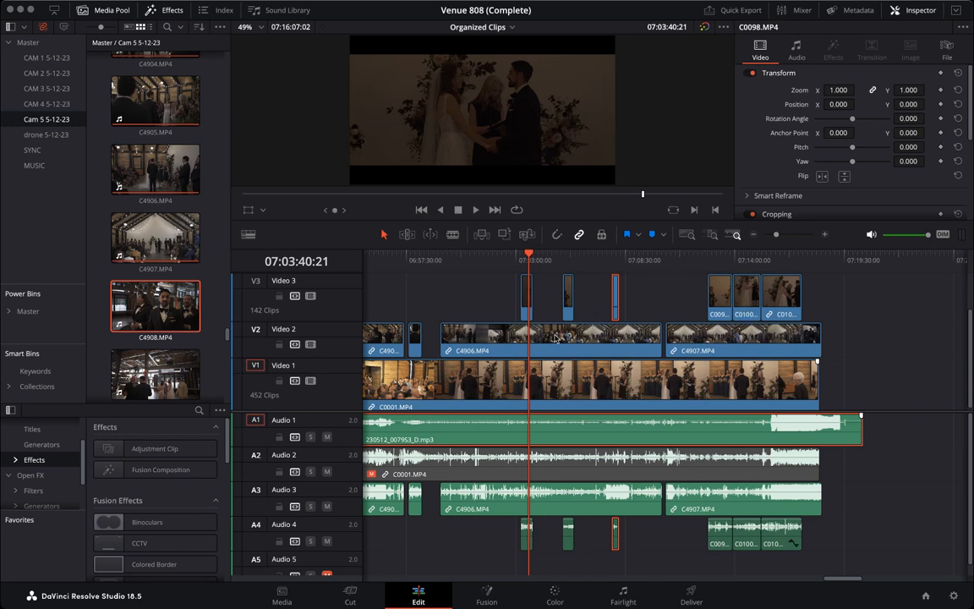
pyautogui.moveTo(616, 258); pyautogui.dragTo(620, 263)
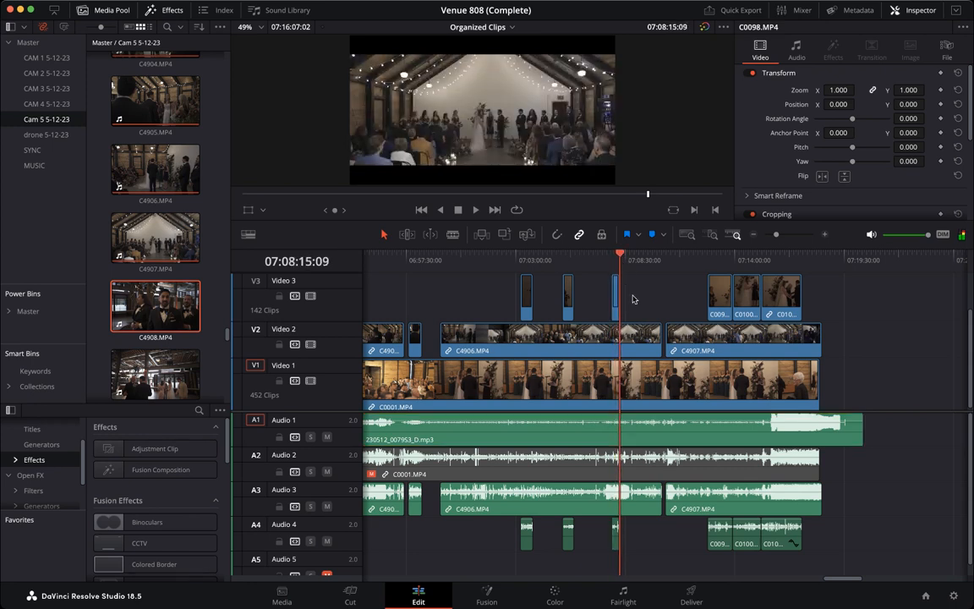
pyautogui.click(616, 298)
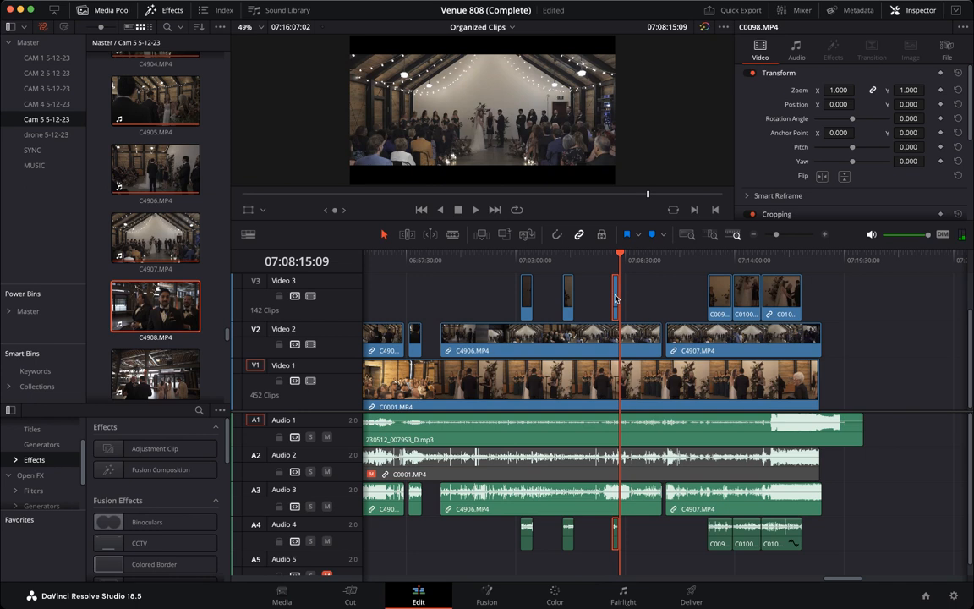
pyautogui.press('BackSpace')
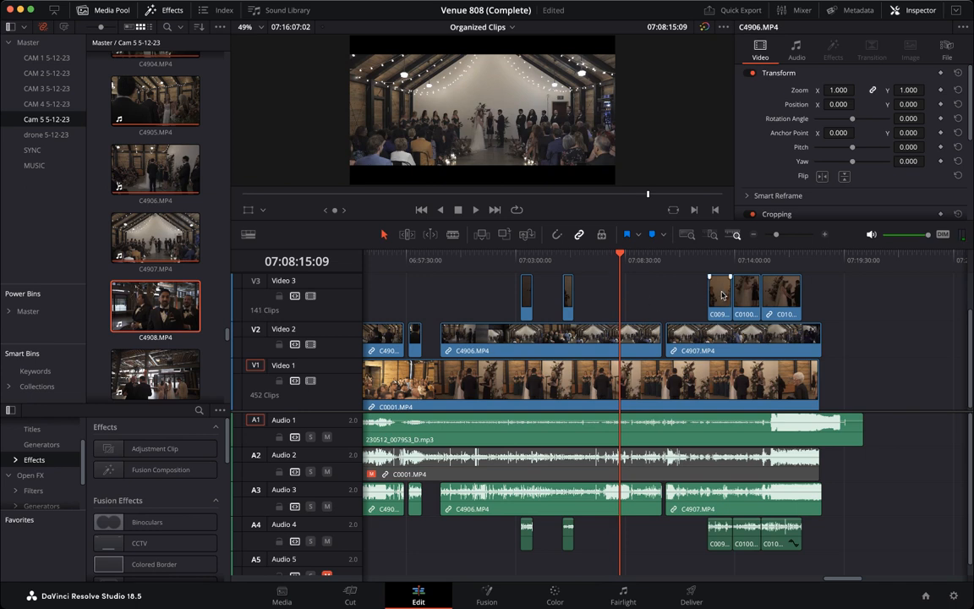
# Move the C0099, C0100 and C0101 clips earlier over the ceremony in turn, syncing each to the recording on Audio 1.
pyautogui.moveTo(722, 294); pyautogui.dragTo(645, 290)
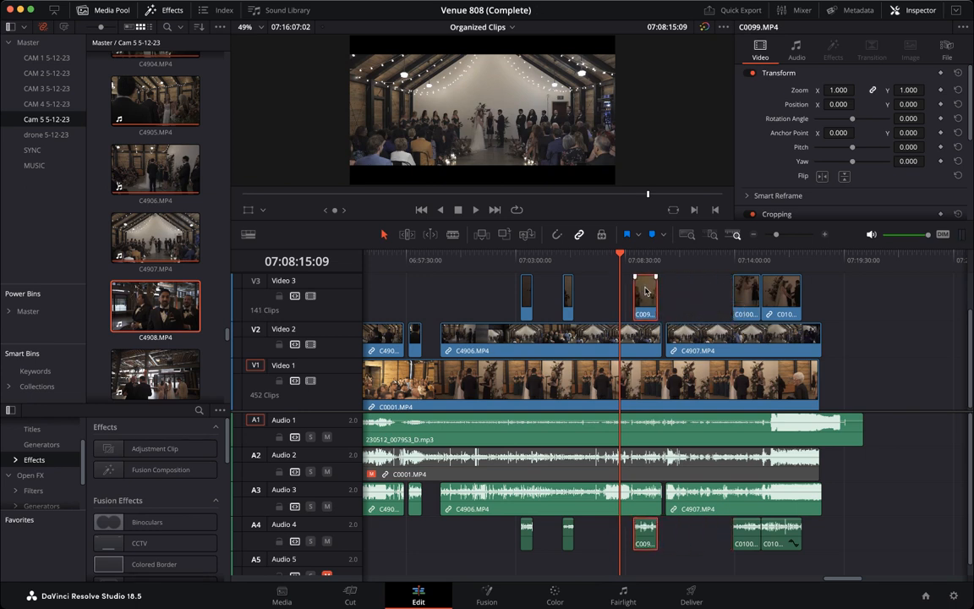
pyautogui.click(641, 434)
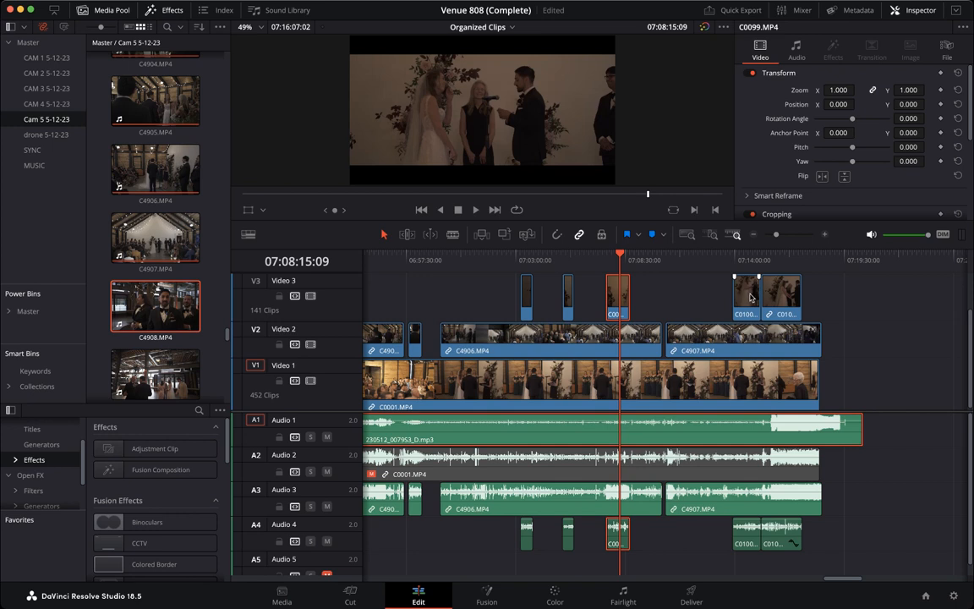
pyautogui.moveTo(750, 296); pyautogui.dragTo(720, 298)
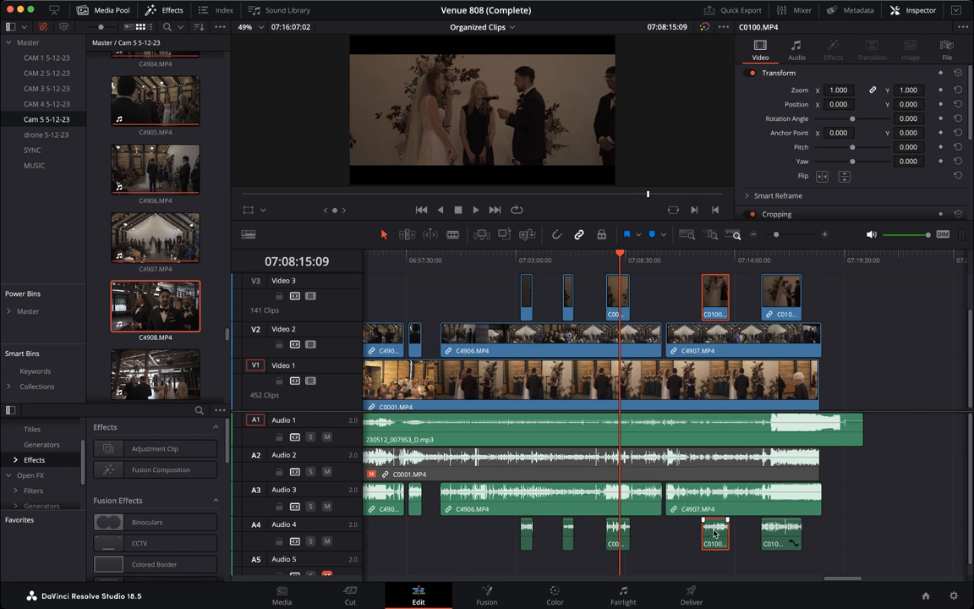
pyautogui.keyDown('super'); pyautogui.click(712, 442); pyautogui.keyUp('super')
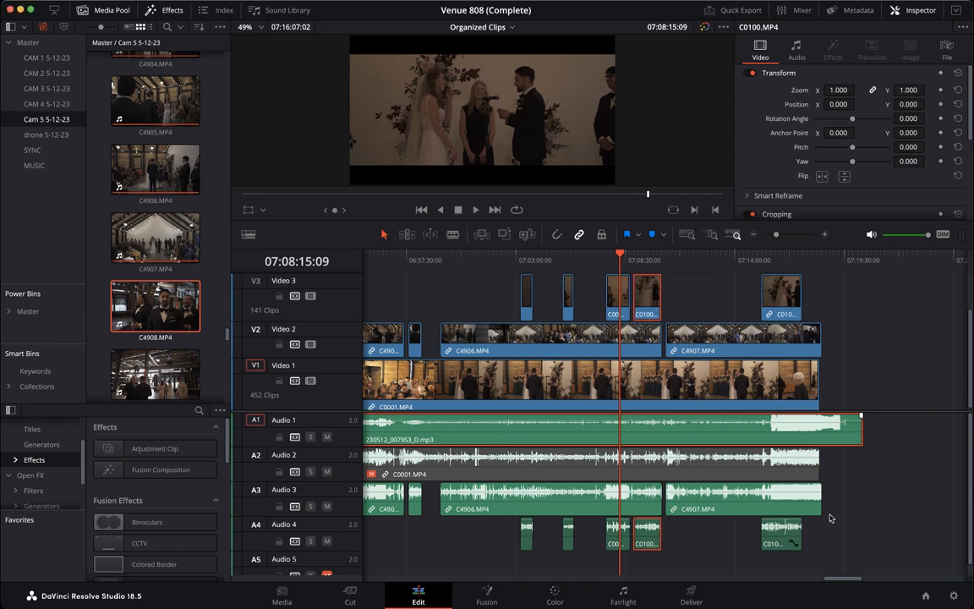
pyautogui.moveTo(781, 300); pyautogui.dragTo(741, 314)
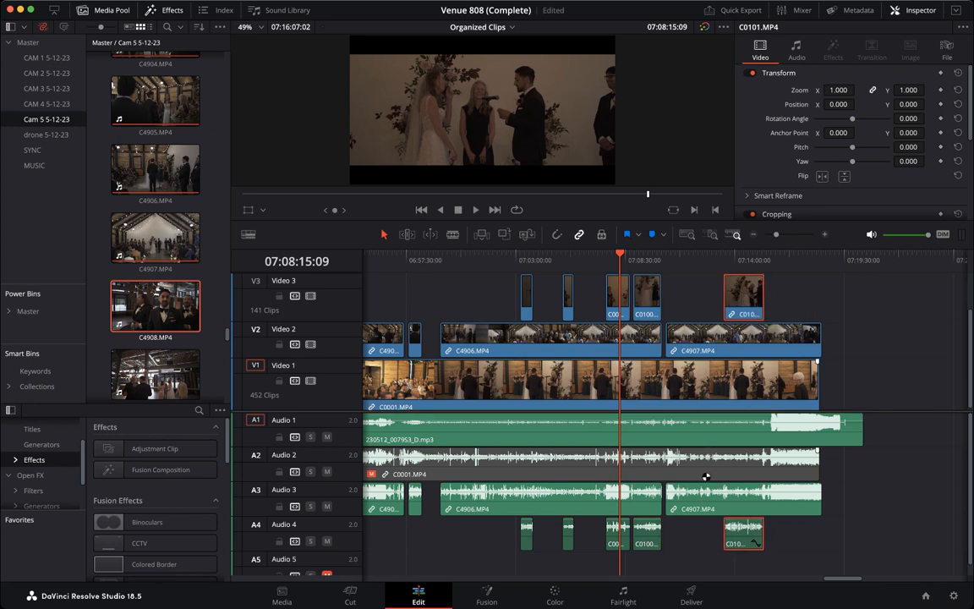
pyautogui.click(719, 434)
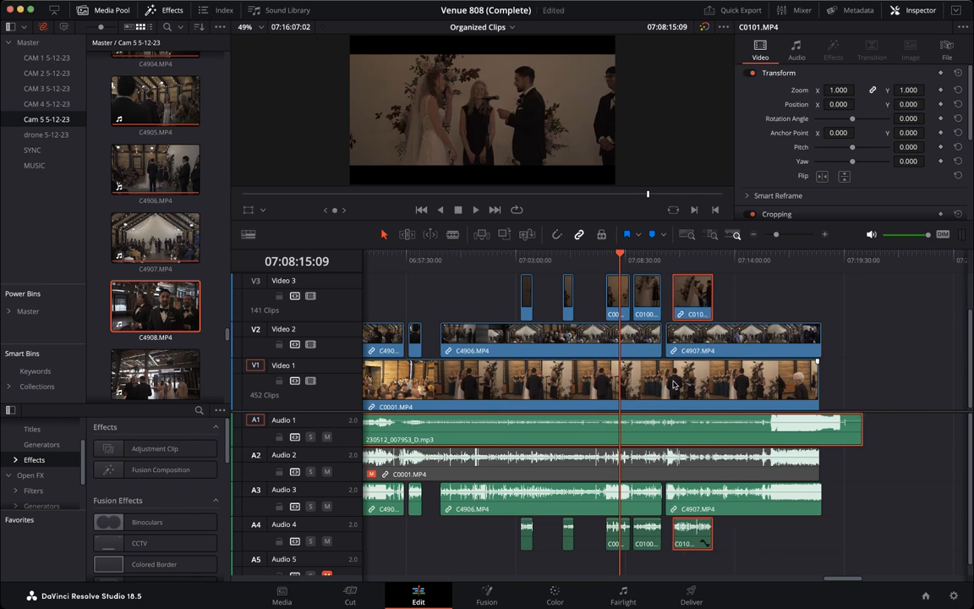
# Review the synced camera angles over the C0001 ceremony clip by scrubbing through to about 07:03:22:10.
pyautogui.scroll(-7, 675, 384)
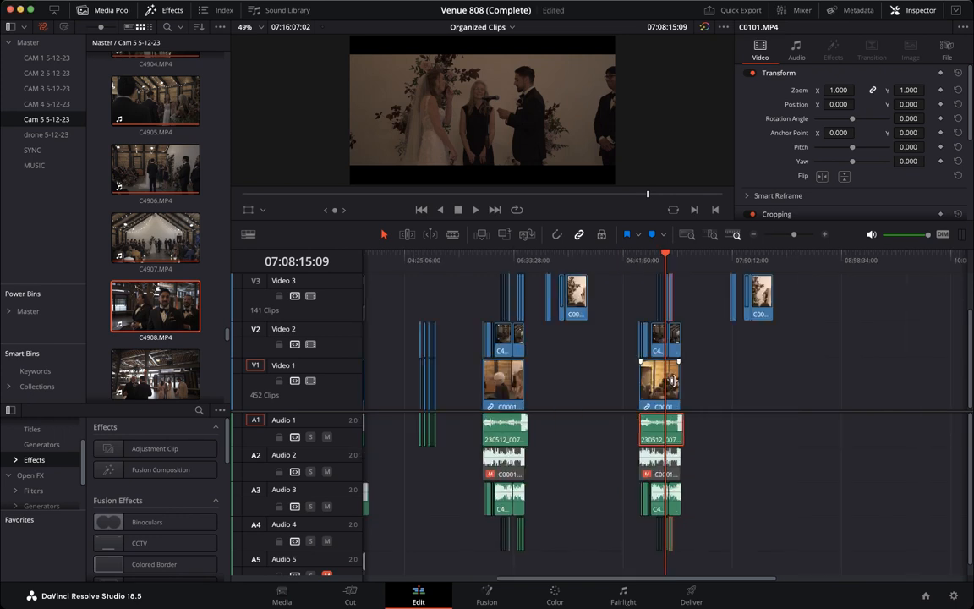
pyautogui.scroll(6, 675, 384)
pyautogui.click(661, 298)
pyautogui.click(641, 378)
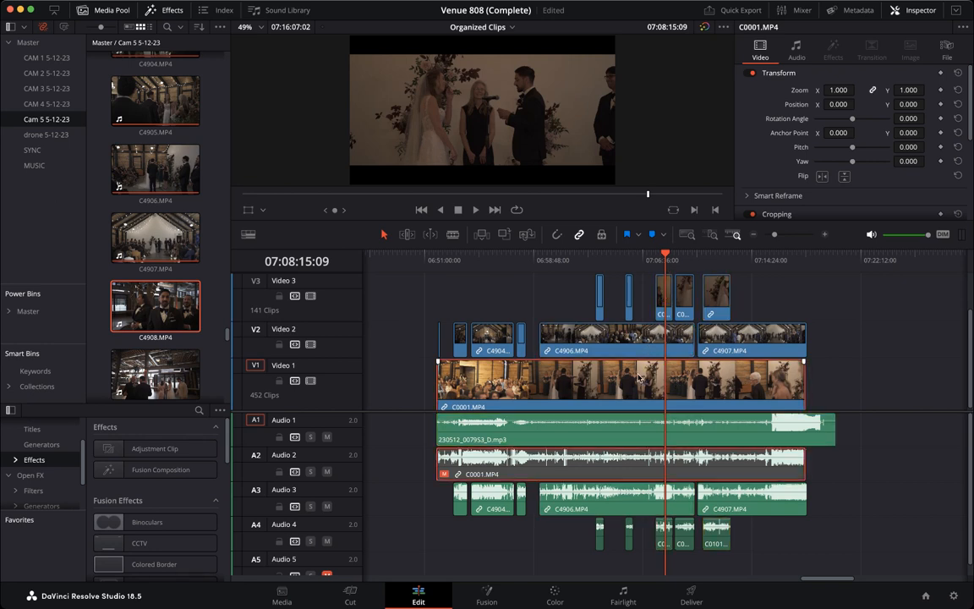
pyautogui.moveTo(461, 258); pyautogui.dragTo(527, 258)
pyautogui.moveTo(531, 258); pyautogui.dragTo(596, 258)
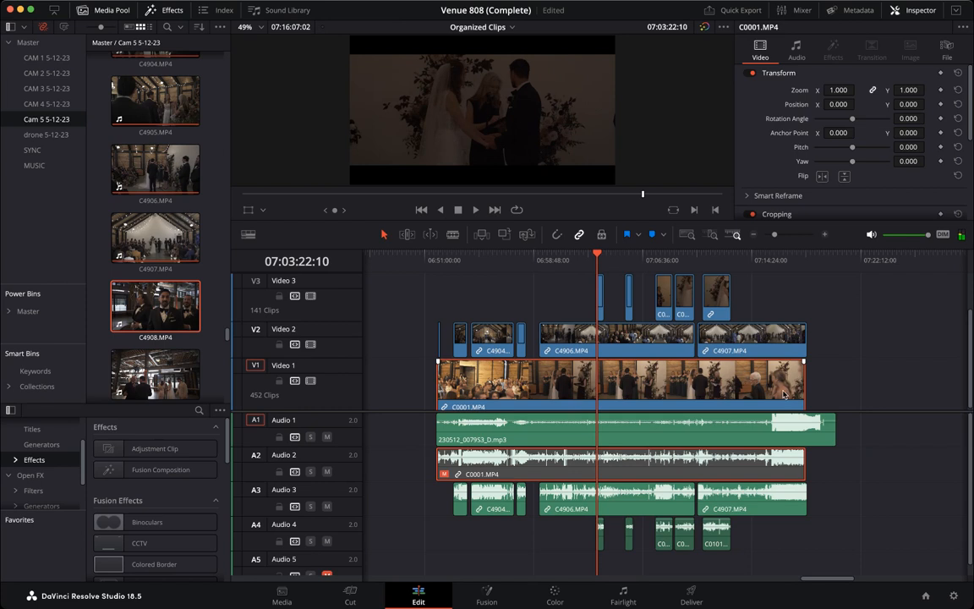
# Move the group of short Video 3 clips before 07:52:40:09 back in stages to just after the end of the C0001 ceremony clip.
pyautogui.press('super+minus')
pyautogui.press('super+minus')
pyautogui.press('super+minus')
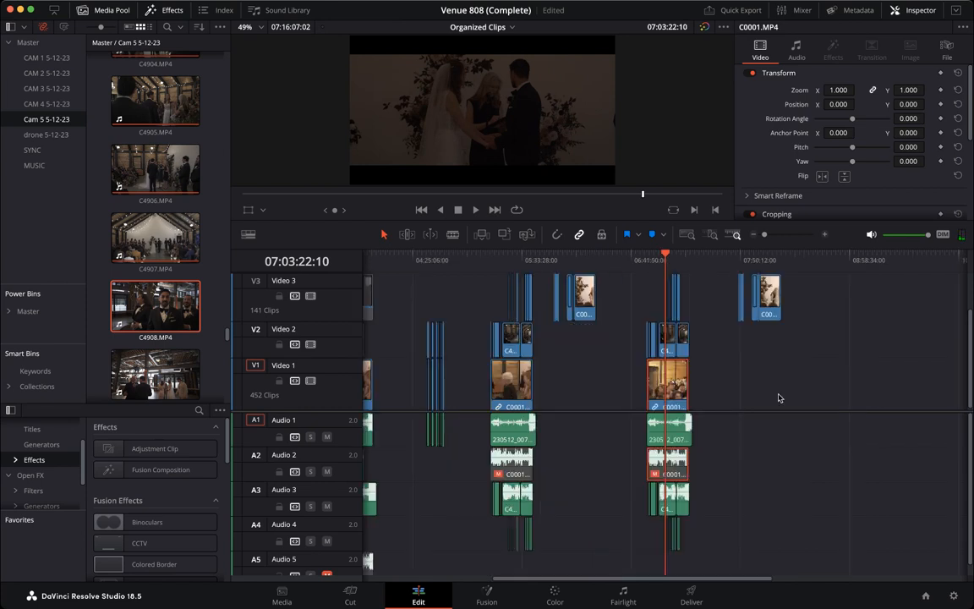
pyautogui.scroll(6, 780, 397)
pyautogui.hscroll(3, 780, 390)
pyautogui.moveTo(765, 260); pyautogui.dragTo(707, 270)
pyautogui.moveTo(736, 304); pyautogui.dragTo(443, 301)
pyautogui.hscroll(-5, 459, 311)
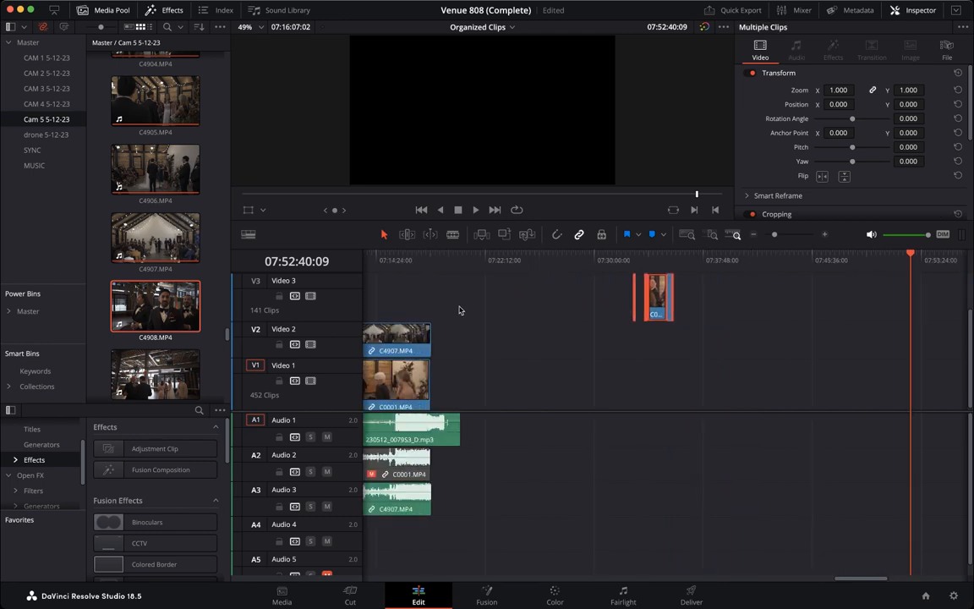
pyautogui.moveTo(654, 300); pyautogui.dragTo(457, 292)
# Move the C0001 to C0003 clips near 08:01:12:00 back in stages onto Video 4, starting at about 07:21:48, and preview them at 07:23:04:15.
pyautogui.hscroll(5, 677, 358)
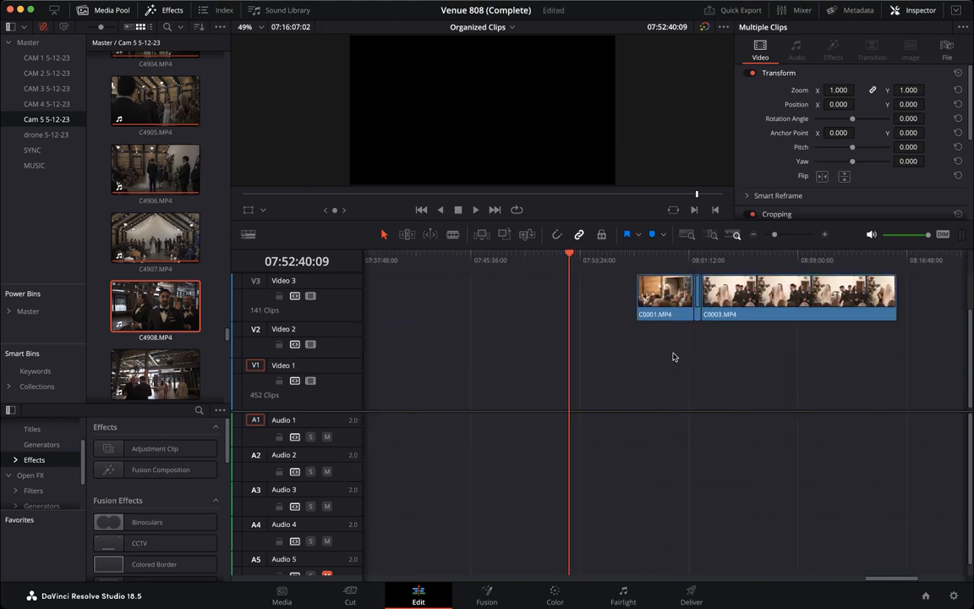
pyautogui.moveTo(775, 289); pyautogui.dragTo(532, 330)
pyautogui.hscroll(-4, 527, 351)
pyautogui.moveTo(691, 343); pyautogui.dragTo(412, 340)
pyautogui.hscroll(-4, 519, 339)
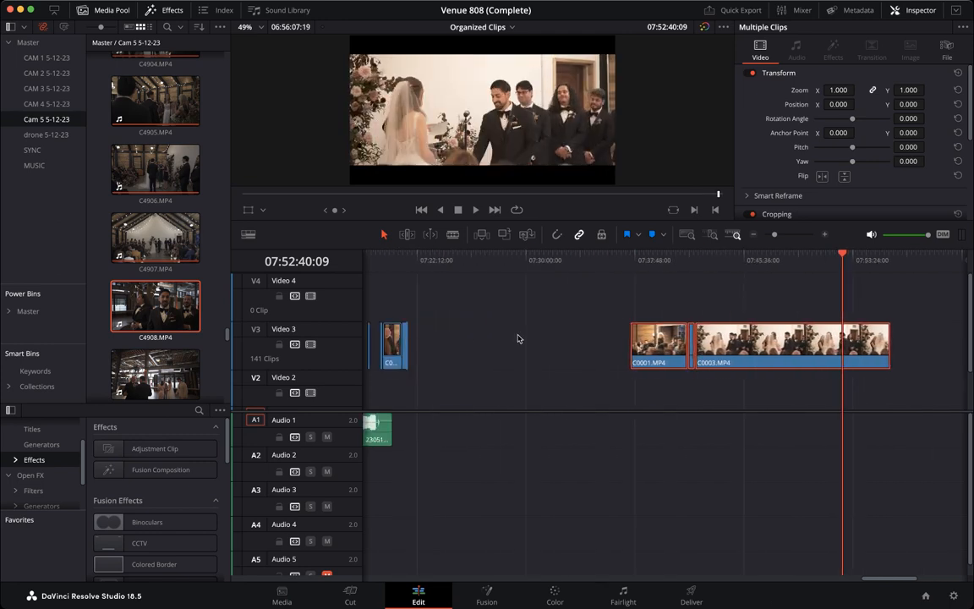
pyautogui.moveTo(652, 342); pyautogui.dragTo(471, 340)
pyautogui.hscroll(-4, 468, 341)
pyautogui.moveTo(706, 347); pyautogui.dragTo(674, 300)
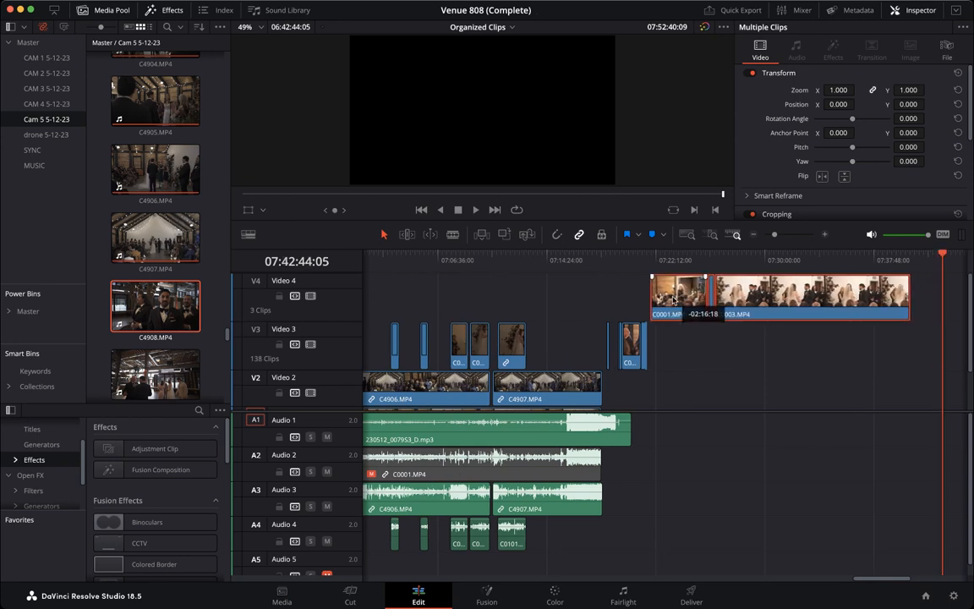
pyautogui.moveTo(650, 262); pyautogui.dragTo(668, 263)
pyautogui.hscroll(-5, 690, 372)
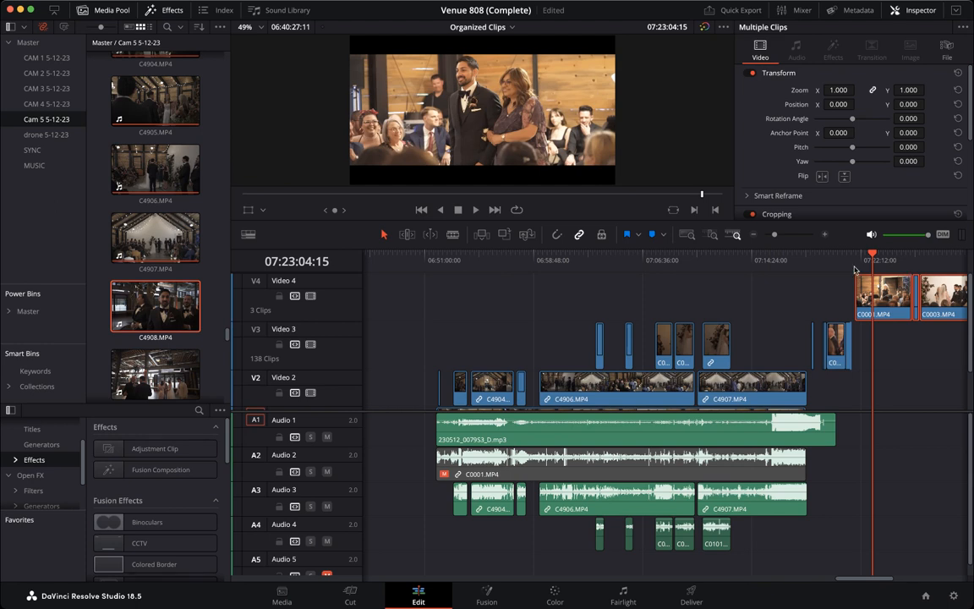
# Move the C0001 clip on Video 4 back in stages over the ceremony, starting at about 06:52:00.
pyautogui.moveTo(870, 257); pyautogui.dragTo(878, 255)
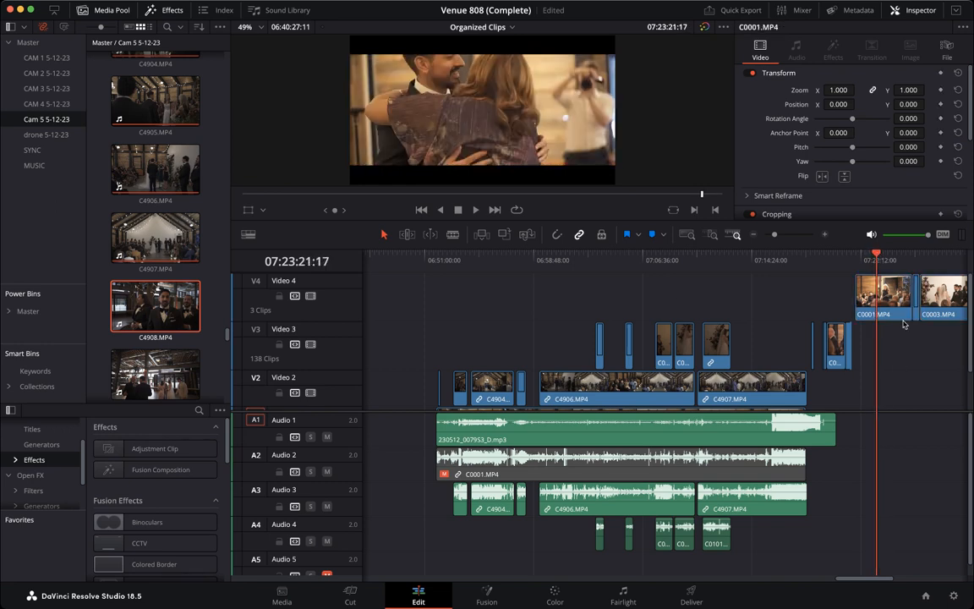
pyautogui.moveTo(859, 298); pyautogui.dragTo(518, 292)
pyautogui.moveTo(468, 258); pyautogui.dragTo(458, 260)
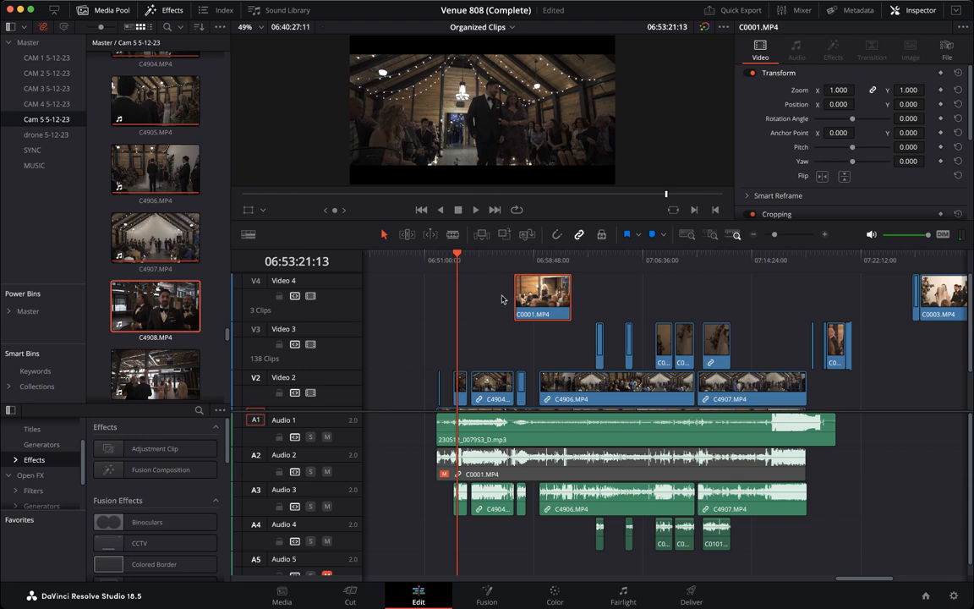
pyautogui.moveTo(547, 295); pyautogui.dragTo(471, 297)
# Preview the moved C0001 clip against the ceremony from 06:52:10:17 through to about 06:52:54:16.
pyautogui.moveTo(437, 258)
pyautogui.mouseDown()
pyautogui.moveTo(455, 258)
pyautogui.moveTo(440, 258)
pyautogui.mouseUp()
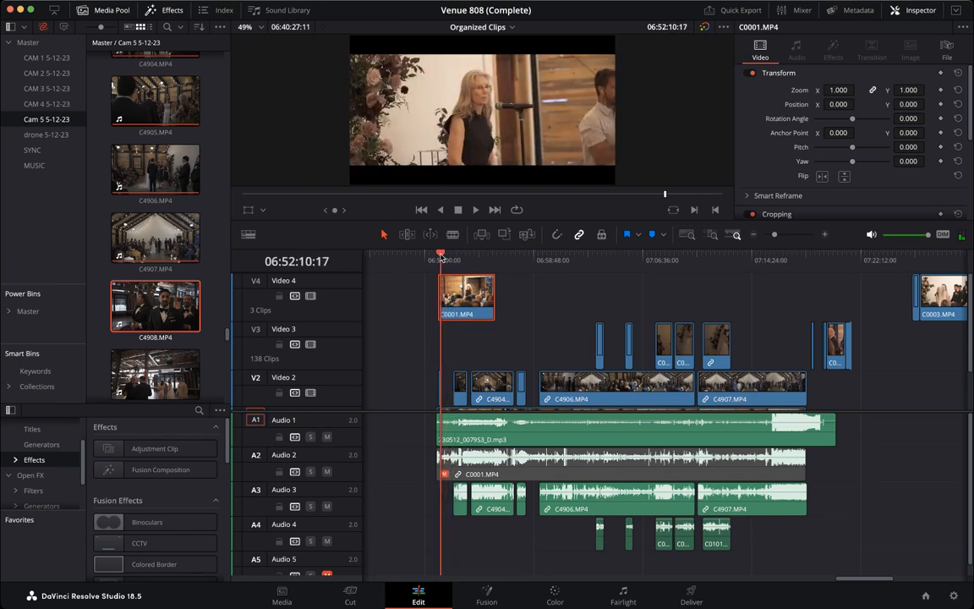
pyautogui.press('space')
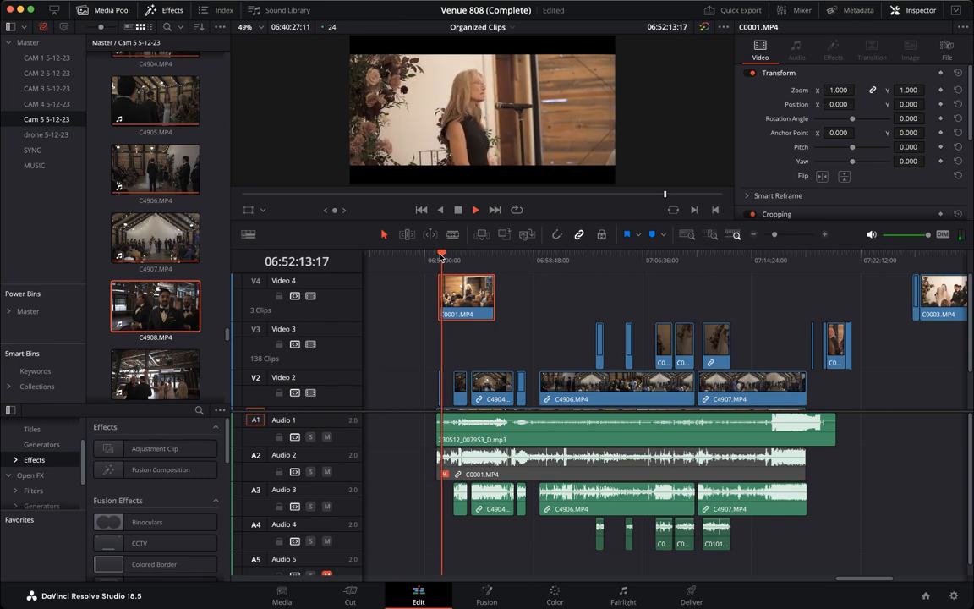
pyautogui.press('space')
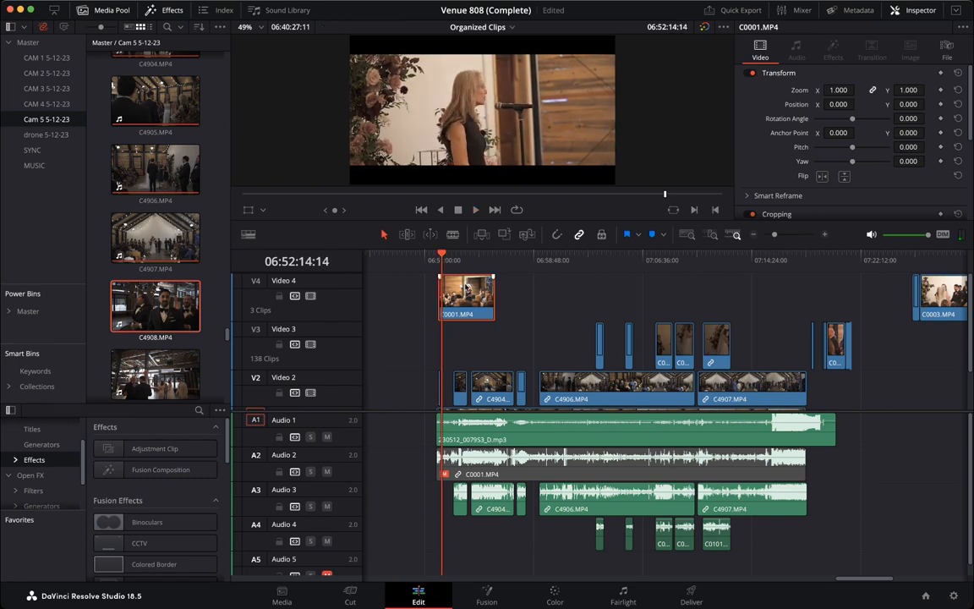
pyautogui.moveTo(445, 260); pyautogui.dragTo(452, 260)
pyautogui.scroll(-2, 464, 307)
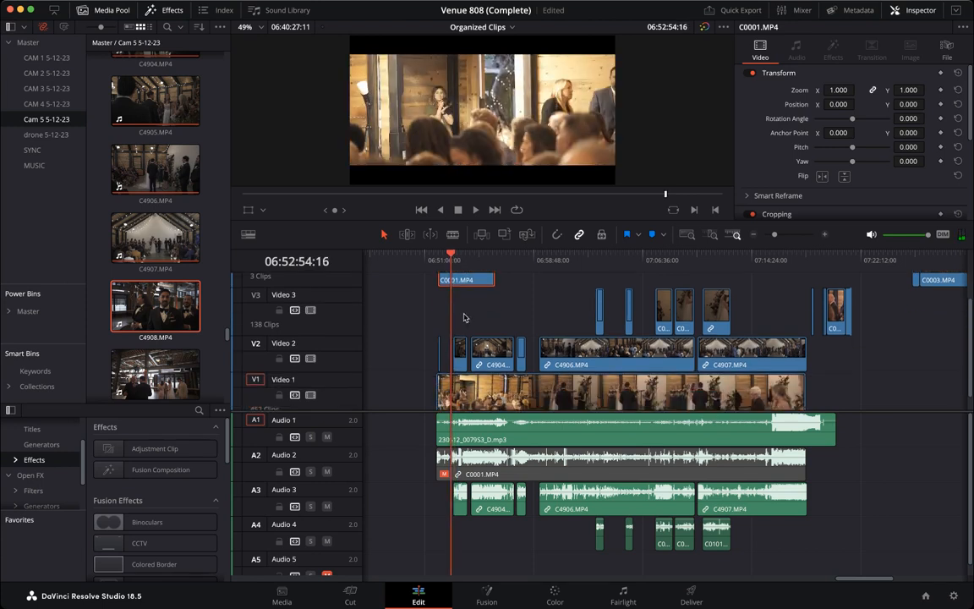
pyautogui.scroll(1, 461, 304)
pyautogui.scroll(1, 450, 270)
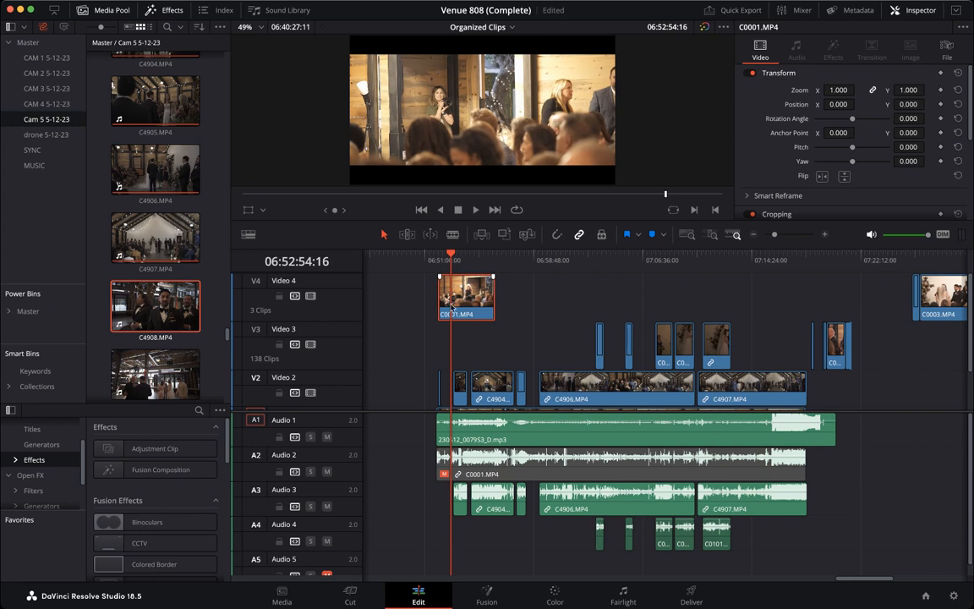
# Split the C0001 clip on Video 4 at 06:53:14:23.
pyautogui.press('super+equal')
pyautogui.press('super+equal')
pyautogui.press('super+equal')
pyautogui.press('super+equal')
pyautogui.press('super+equal')
pyautogui.moveTo(666, 255); pyautogui.dragTo(702, 251)
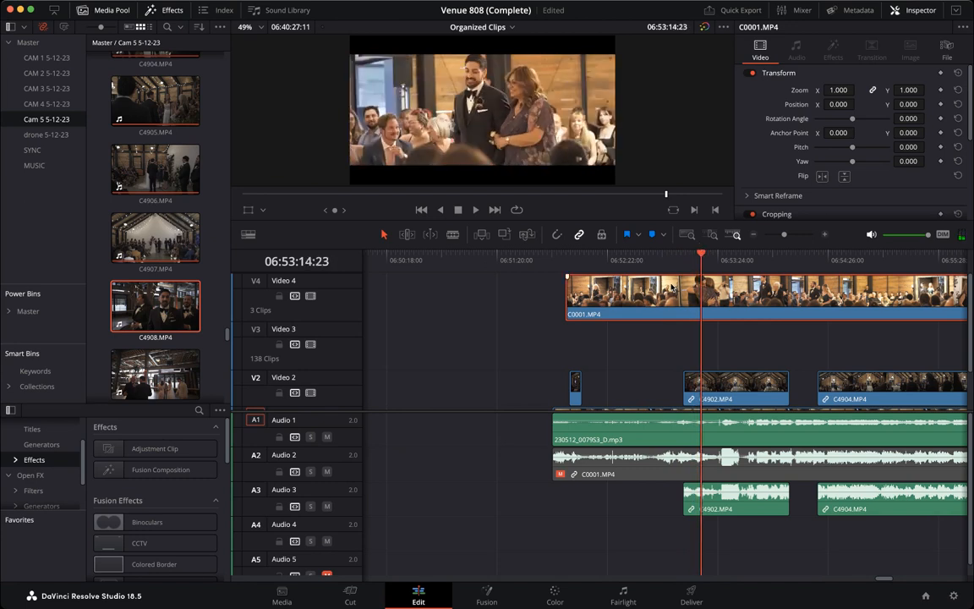
pyautogui.press('super+b')
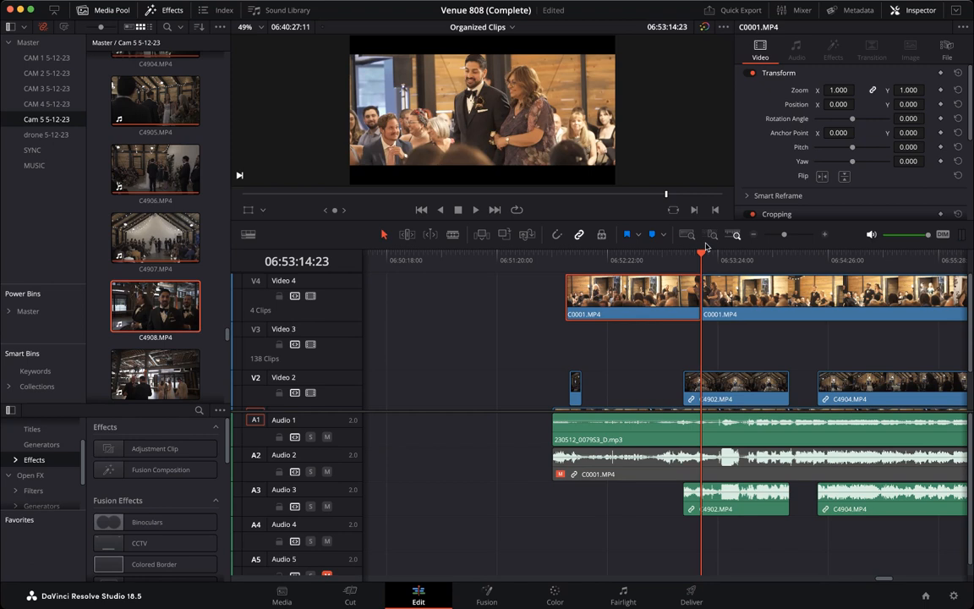
# Compare the first C0001 piece on Video 4 with the Video 1 angle, and move that piece back to start at about 06:50:09.
pyautogui.moveTo(705, 254); pyautogui.dragTo(696, 255)
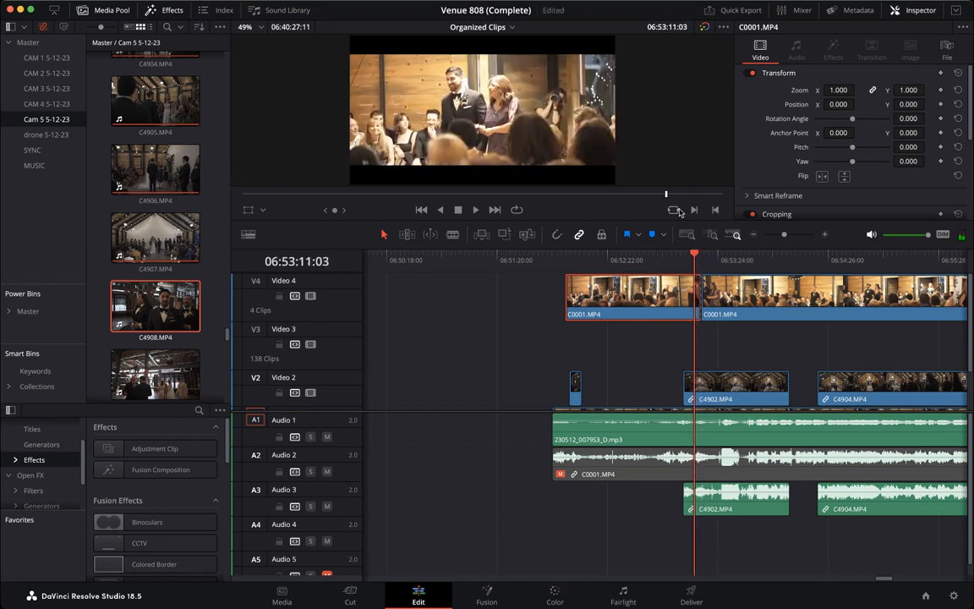
pyautogui.moveTo(691, 256); pyautogui.dragTo(686, 257)
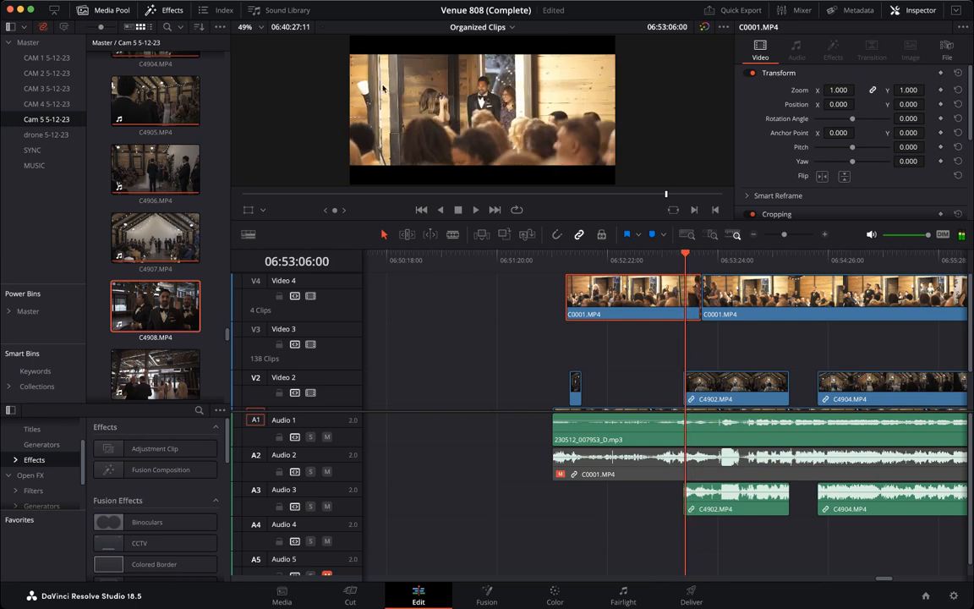
pyautogui.moveTo(691, 248); pyautogui.dragTo(638, 261)
pyautogui.scroll(-2, 665, 390)
pyautogui.scroll(-1, 665, 391)
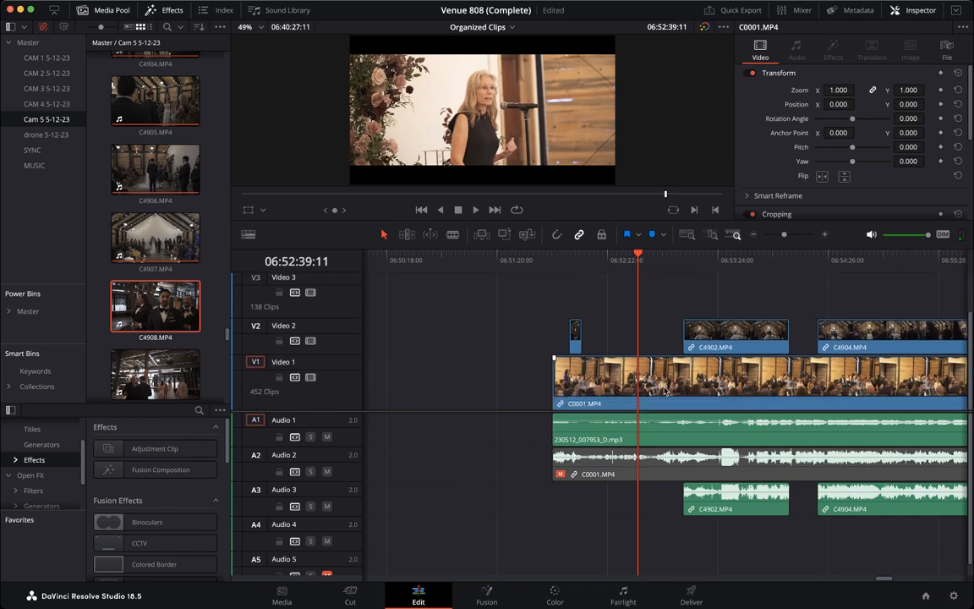
pyautogui.click(627, 382)
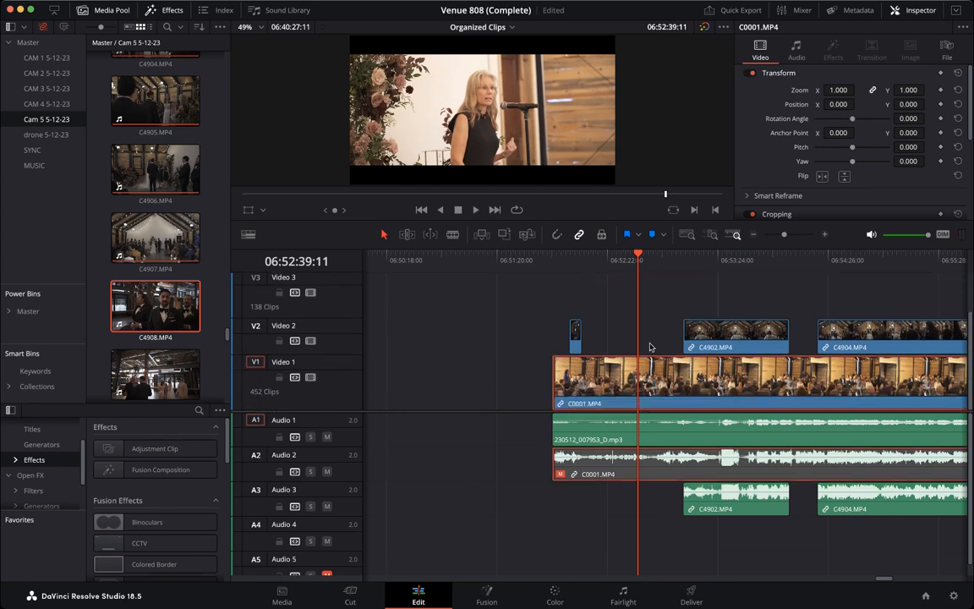
pyautogui.scroll(1, 717, 373)
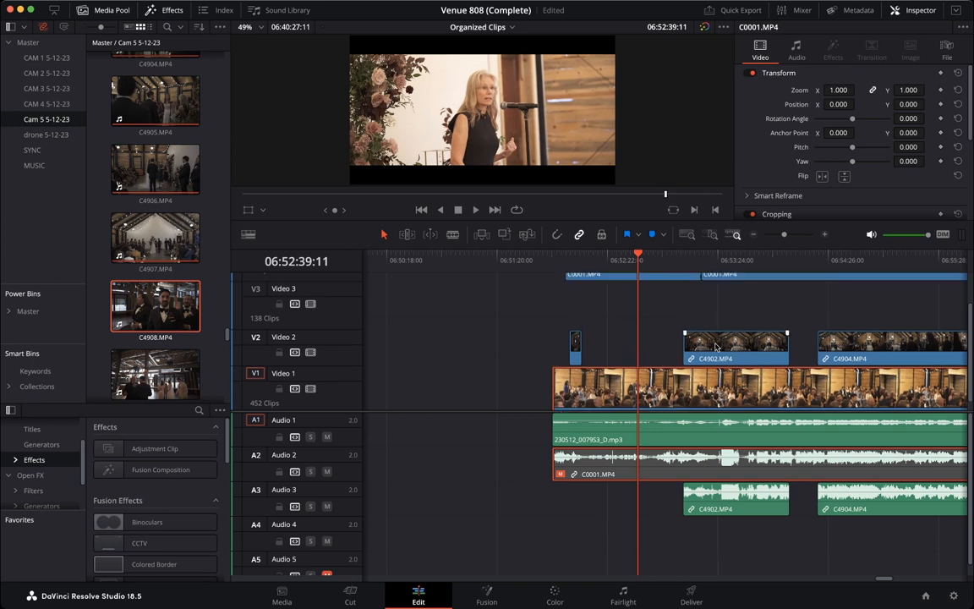
pyautogui.scroll(-1, 716, 347)
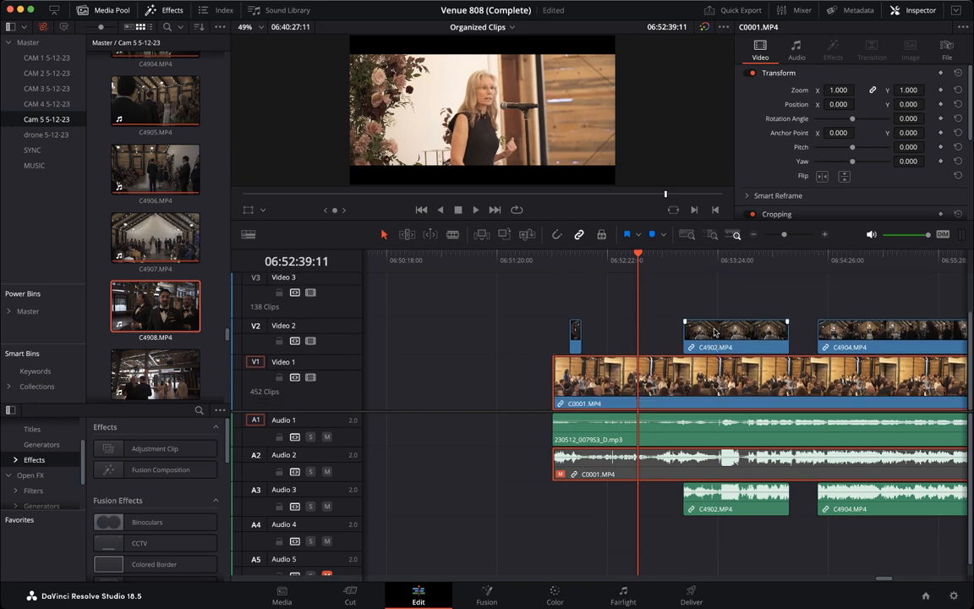
pyautogui.scroll(2, 659, 325)
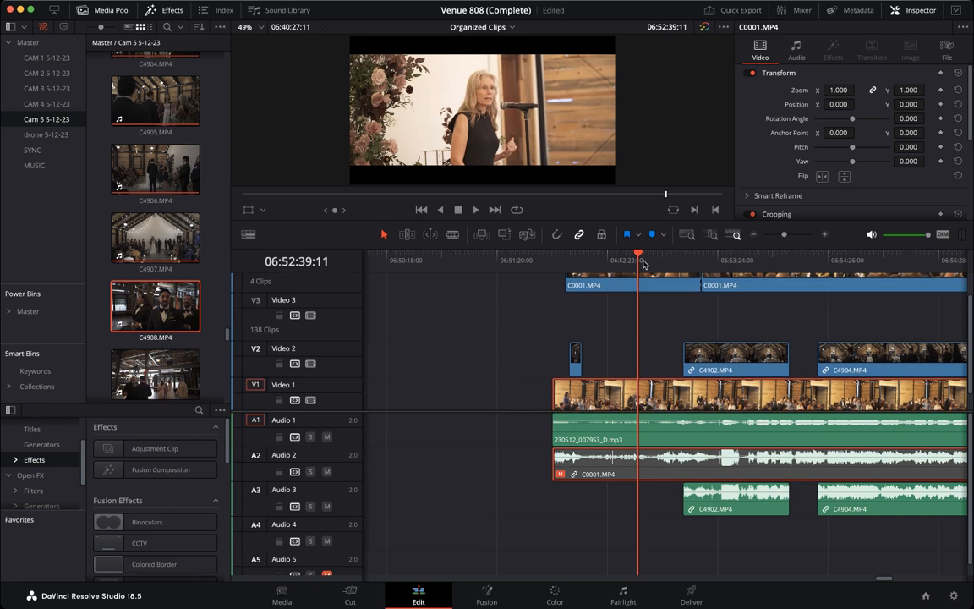
pyautogui.scroll(2, 651, 288)
pyautogui.moveTo(658, 300); pyautogui.dragTo(461, 302)
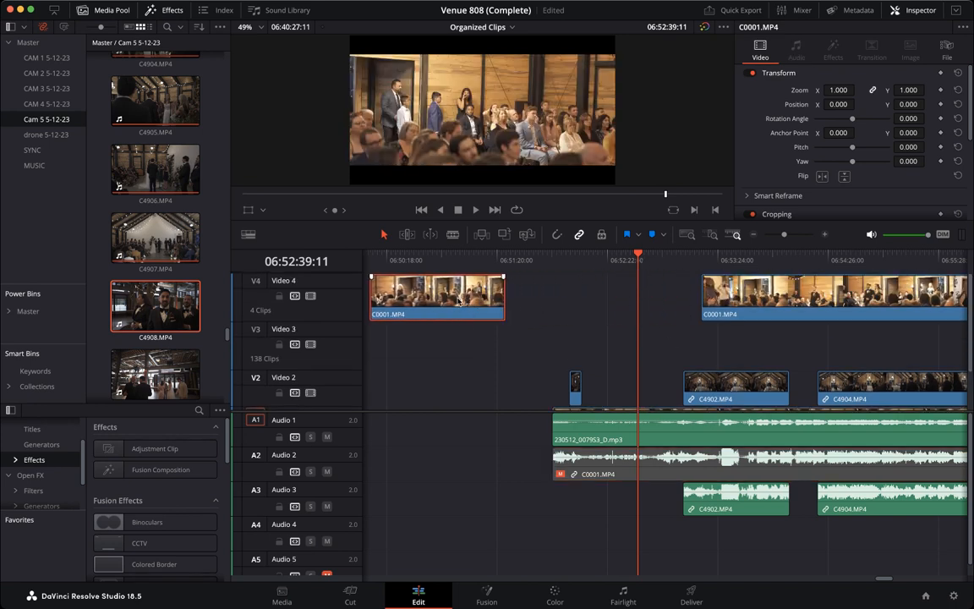
# Split the remaining C0001 piece on Video 4 again at 06:53:49:11.
pyautogui.moveTo(705, 260); pyautogui.dragTo(739, 256)
pyautogui.click(739, 296)
pyautogui.hscroll(3, 725, 275)
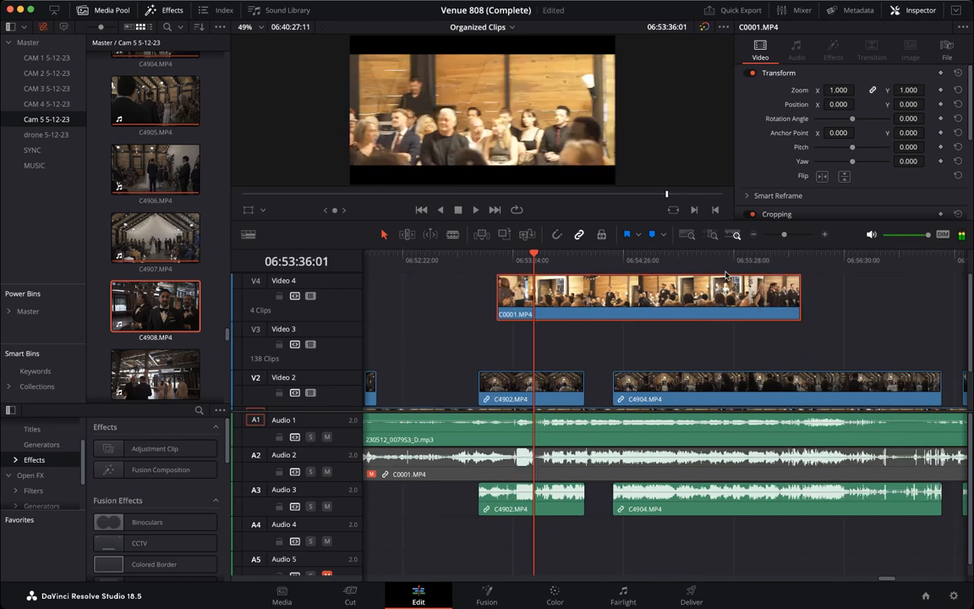
pyautogui.moveTo(540, 258); pyautogui.dragTo(558, 259)
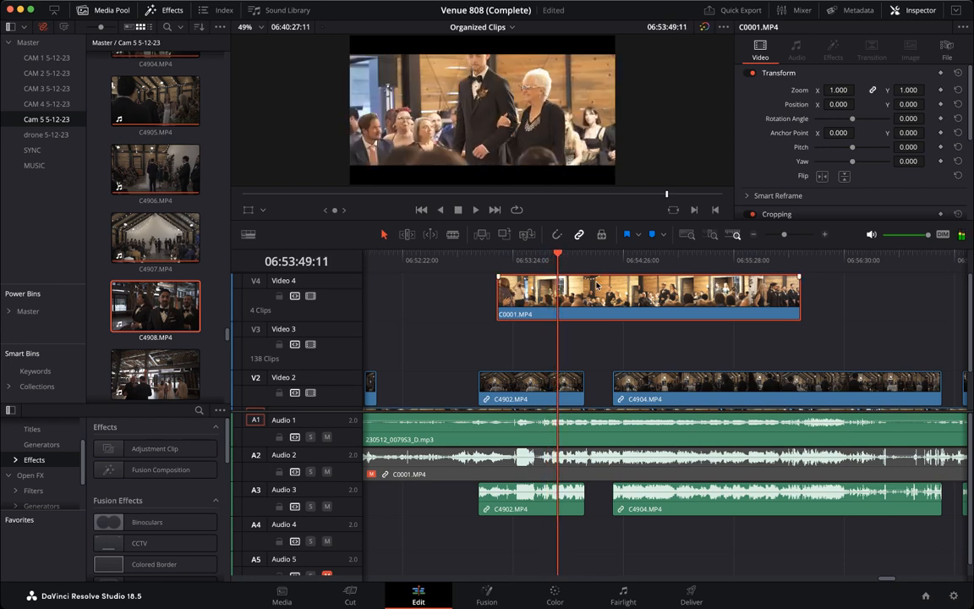
pyautogui.press('super+b')
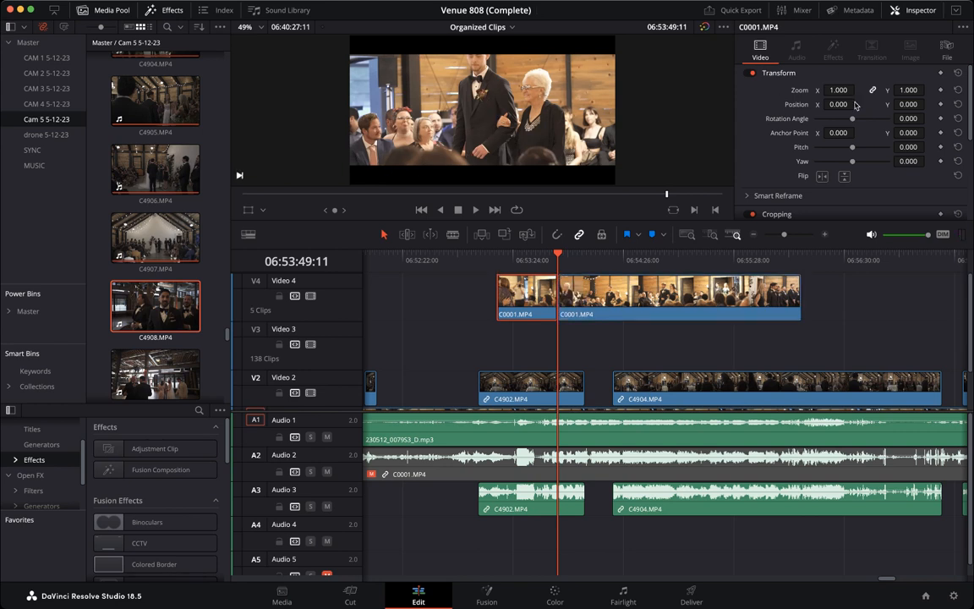
# Set the vertical position of the C0001 piece after the 06:53:49:11 cut to -97.
pyautogui.click(567, 257)
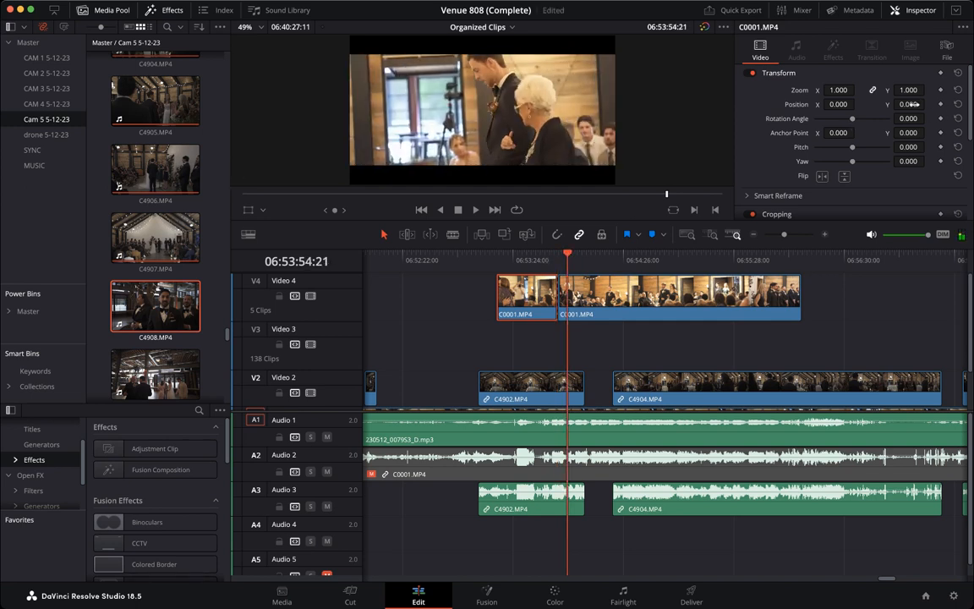
pyautogui.click(673, 308)
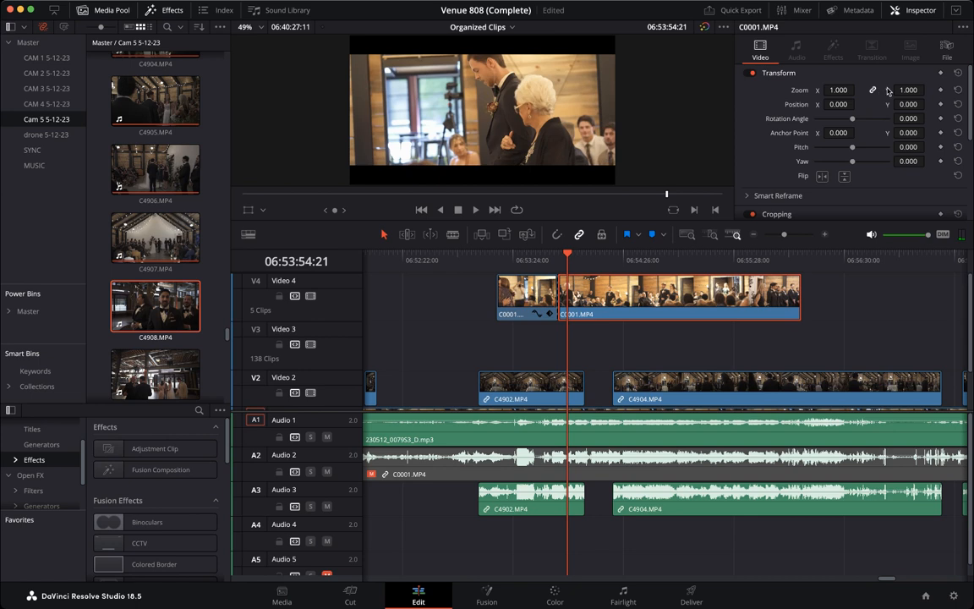
pyautogui.moveTo(908, 104); pyautogui.dragTo(829, 104)
pyautogui.moveTo(928, 104); pyautogui.dragTo(910, 105)
# Scrub through the last C0001 piece on Video 4 and trim its end back to 06:55:44:20.
pyautogui.moveTo(565, 258); pyautogui.dragTo(806, 259)
pyautogui.moveTo(803, 260); pyautogui.dragTo(763, 264)
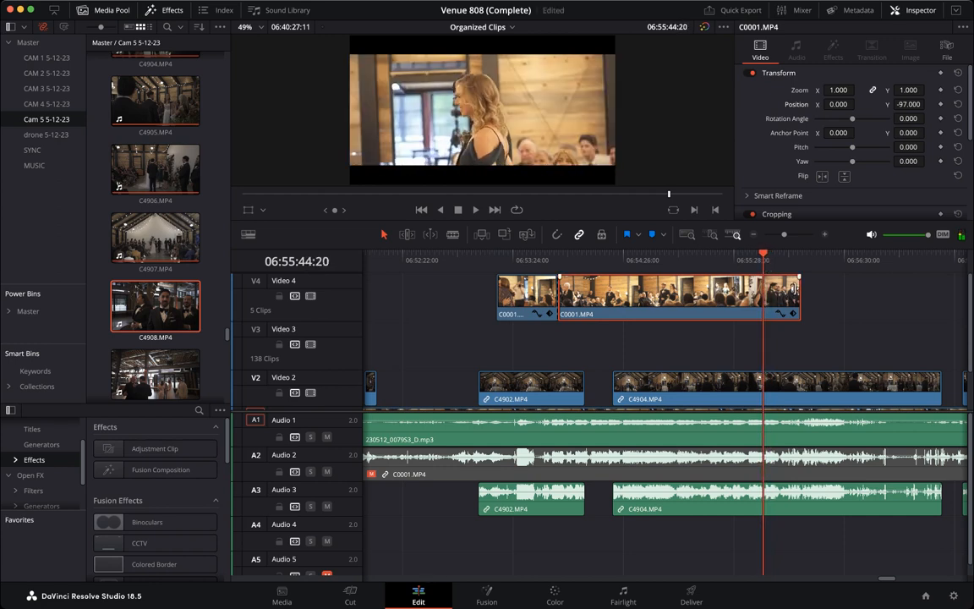
pyautogui.moveTo(799, 297); pyautogui.dragTo(762, 298)
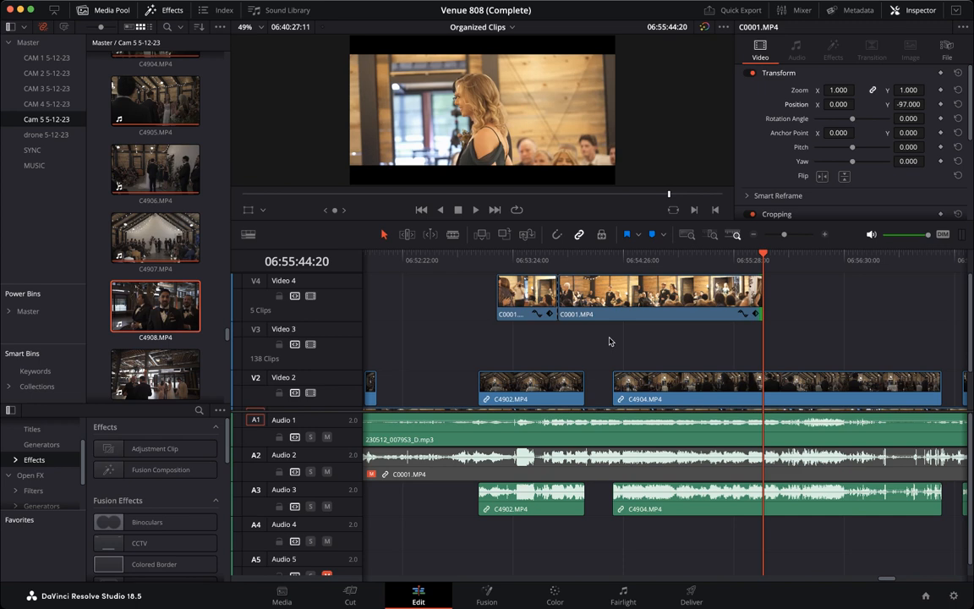
# Examine the separated C0001 pieces on Video 4 at 06:51:23:02, 06:53:21:08 and 06:55:19:03, alongside the other ceremony angles.
pyautogui.hscroll(-3, 589, 334)
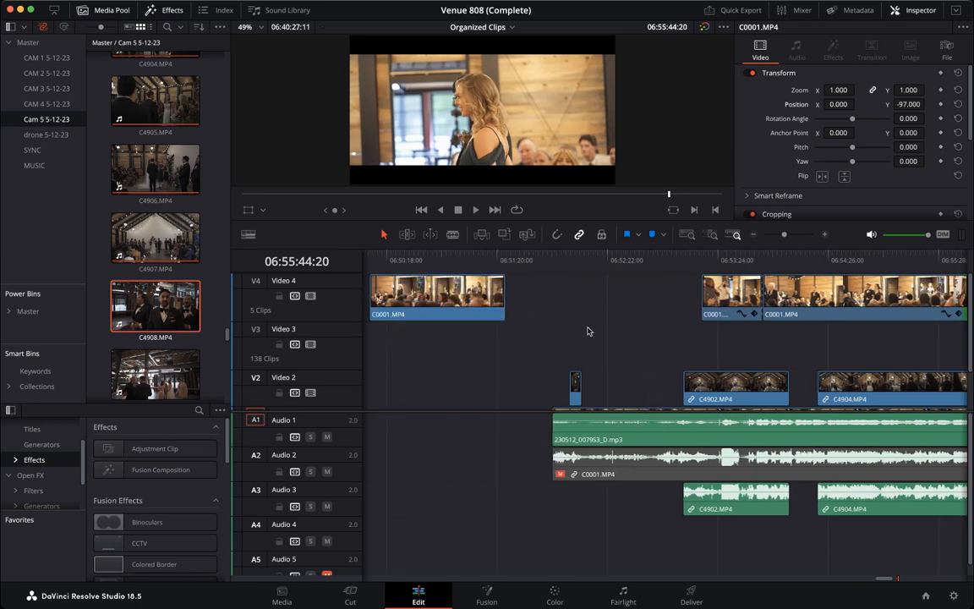
pyautogui.hscroll(3, 589, 332)
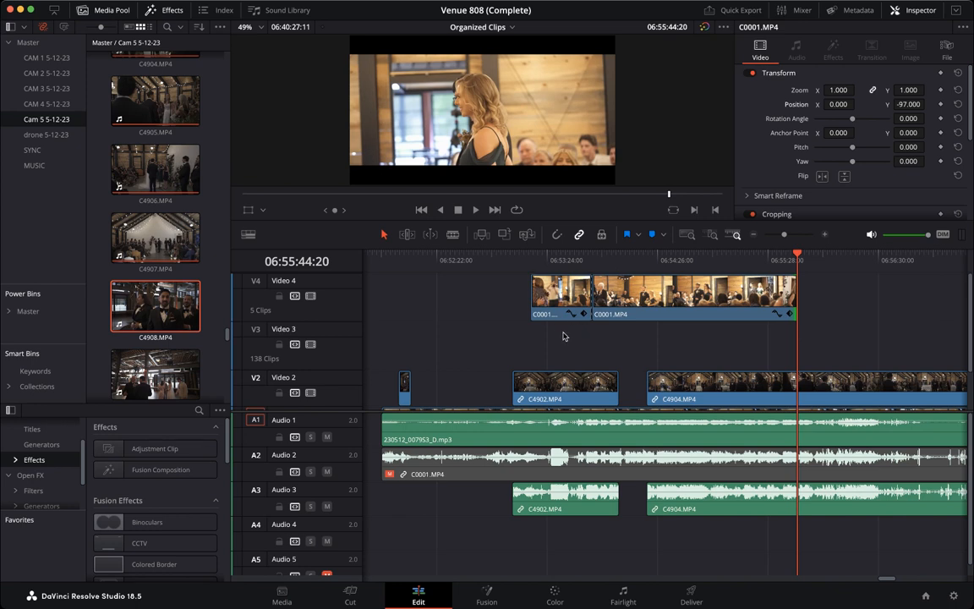
pyautogui.hscroll(2, 565, 335)
pyautogui.hscroll(-3, 560, 333)
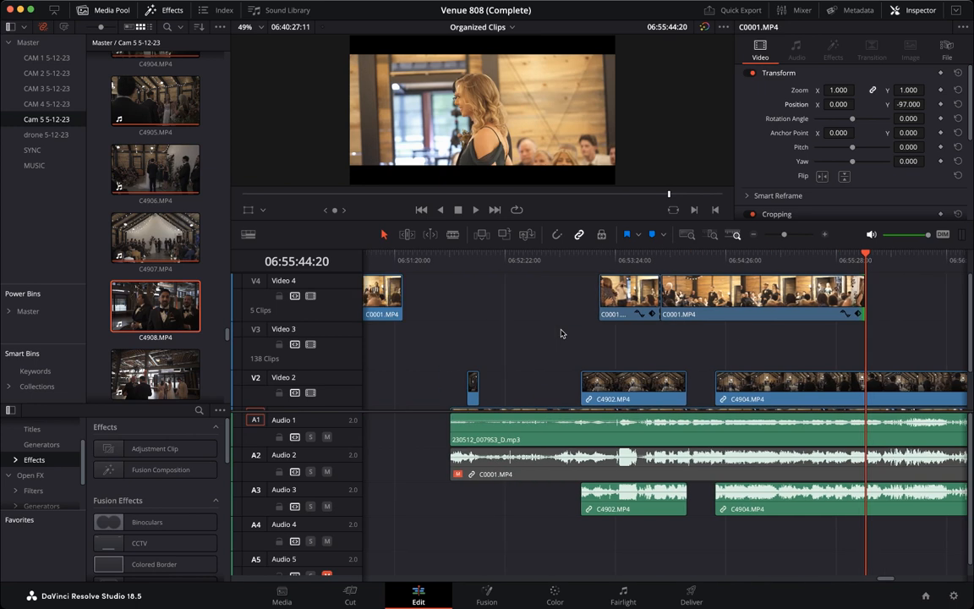
pyautogui.click(400, 261)
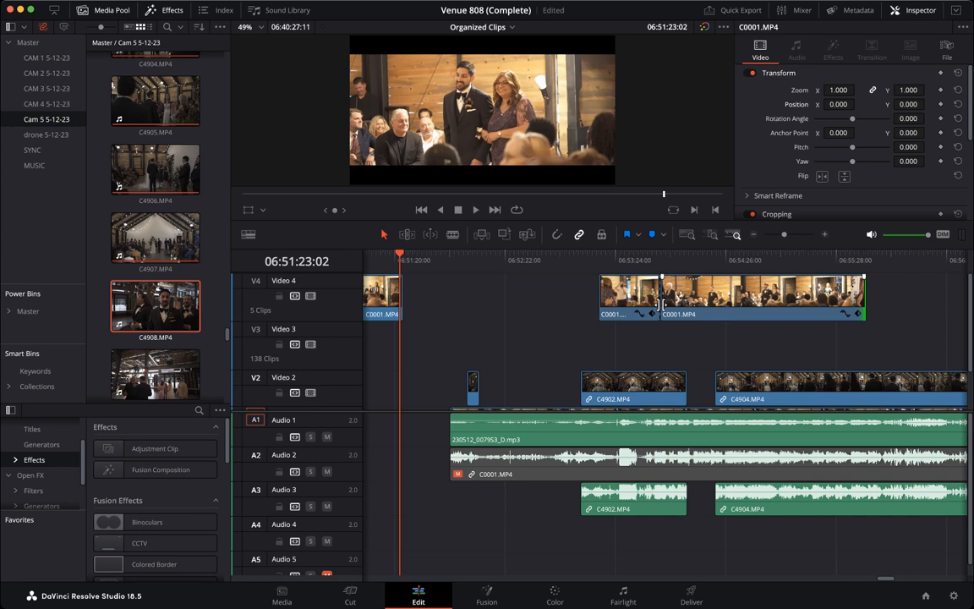
pyautogui.click(625, 303)
pyautogui.click(609, 268)
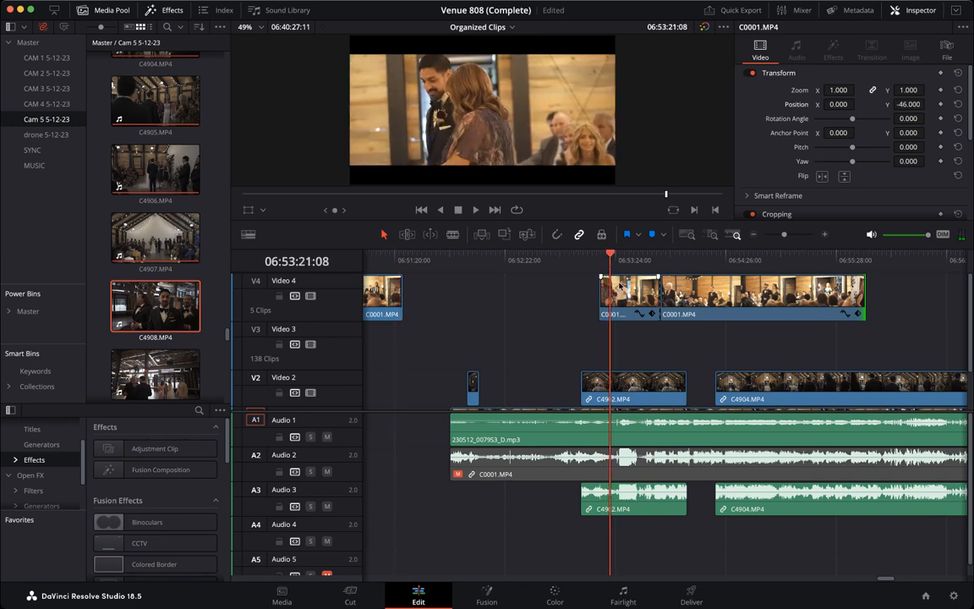
pyautogui.scroll(-3, 630, 330)
pyautogui.hscroll(10, 635, 334)
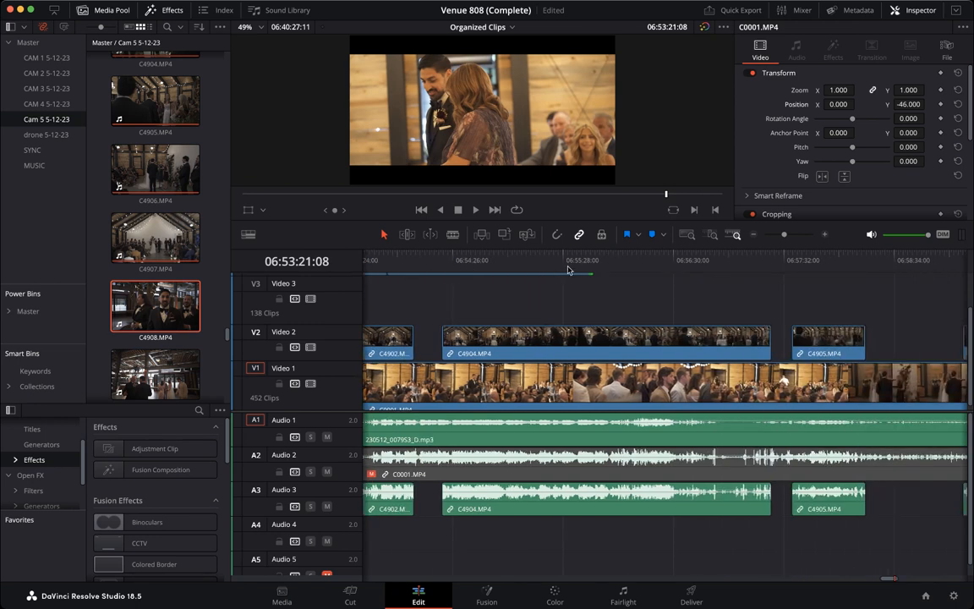
pyautogui.hscroll(-5, 569, 270)
pyautogui.hscroll(4, 618, 293)
pyautogui.scroll(1, 613, 292)
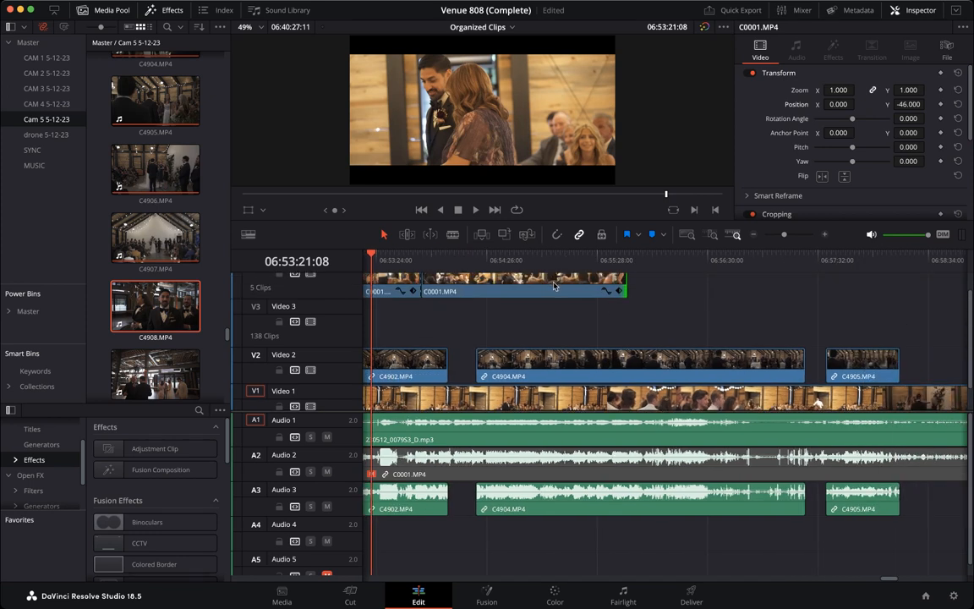
pyautogui.press('super+minus')
pyautogui.press('super+minus')
pyautogui.press('super+minus')
pyautogui.press('super+minus')
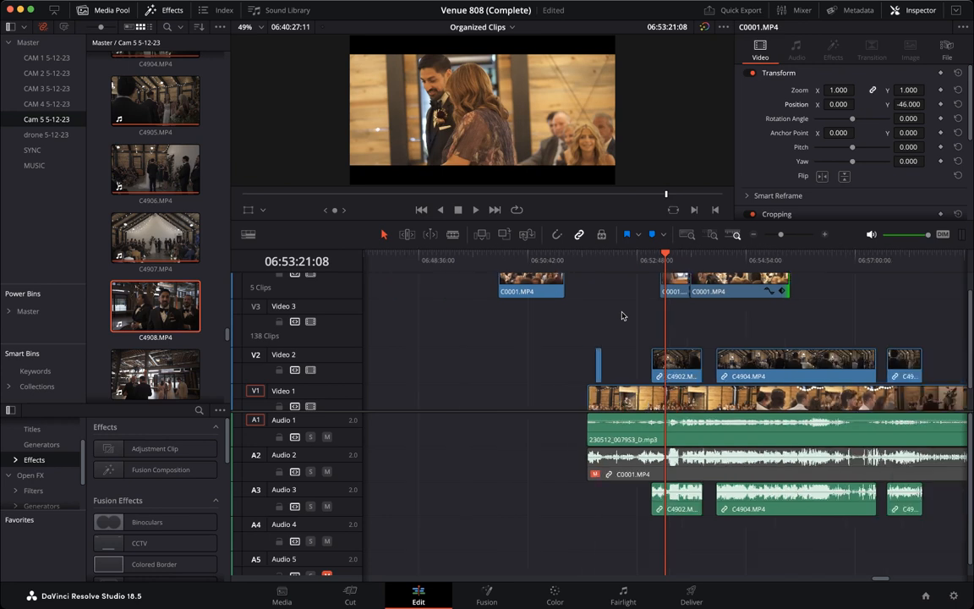
pyautogui.click(731, 255)
# Move the short C0002 clip on Video 4 back over the ceremony to about 06:59:51 and play it.
pyautogui.hscroll(3, 710, 329)
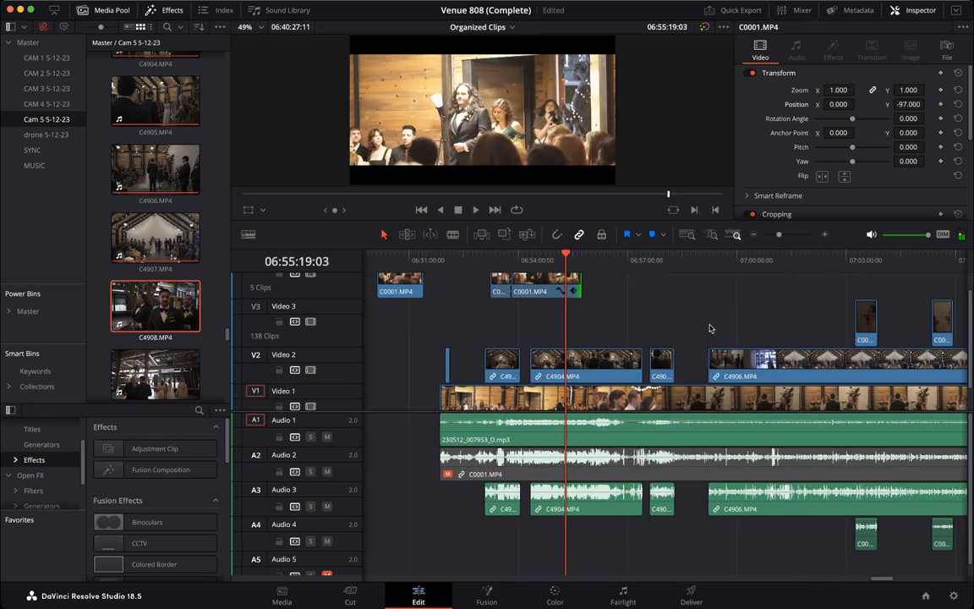
pyautogui.hscroll(2, 710, 329)
pyautogui.scroll(-5, 747, 339)
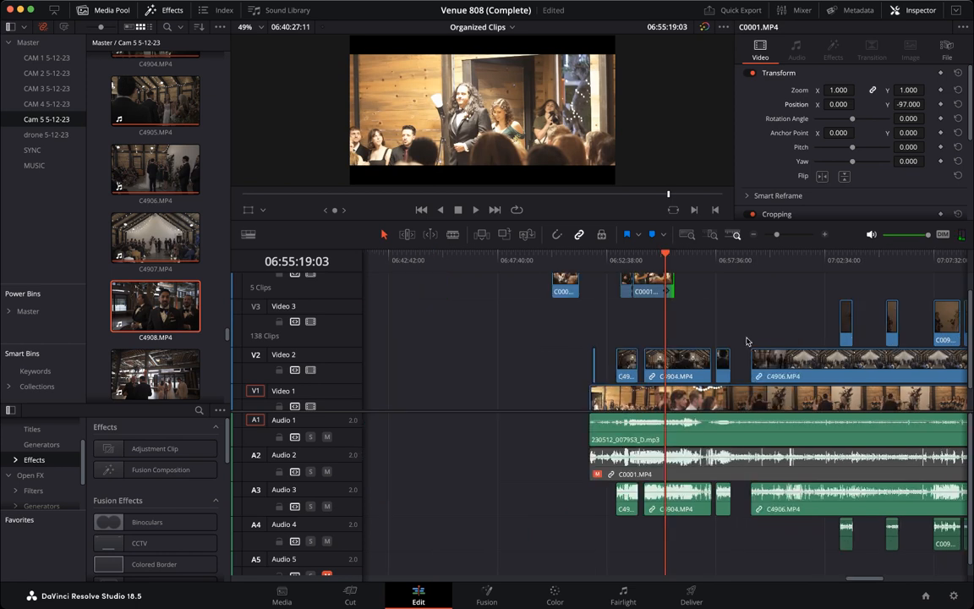
pyautogui.moveTo(719, 284); pyautogui.dragTo(499, 265)
pyautogui.press('space')
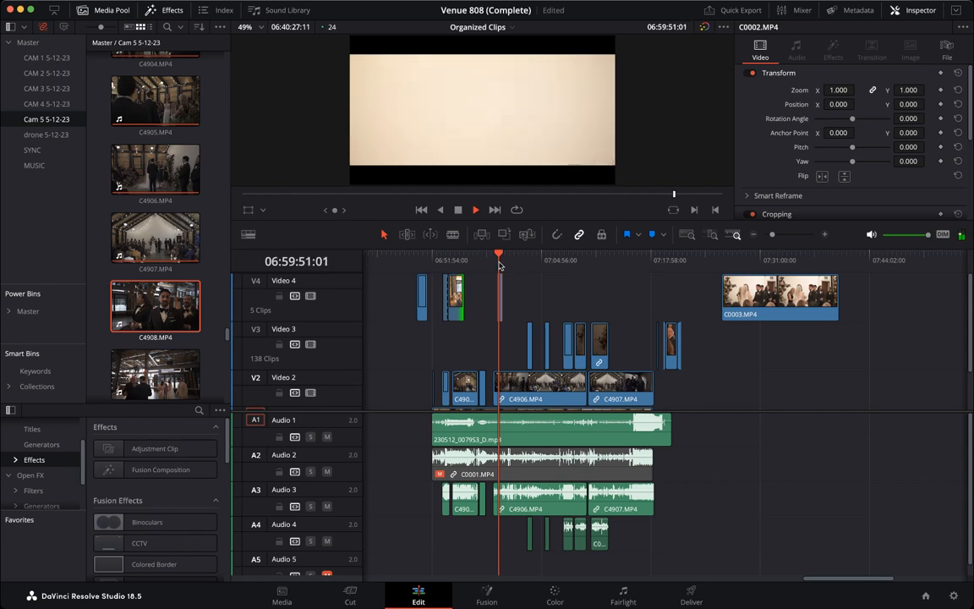
# Trim the blank beginning of the C0002 clip on Video 4 to about 07:00:03 and move the clip to just before C4906 starts.
pyautogui.press('super+equal')
pyautogui.press('super+equal')
pyautogui.press('super+equal')
pyautogui.moveTo(669, 256); pyautogui.dragTo(685, 257)
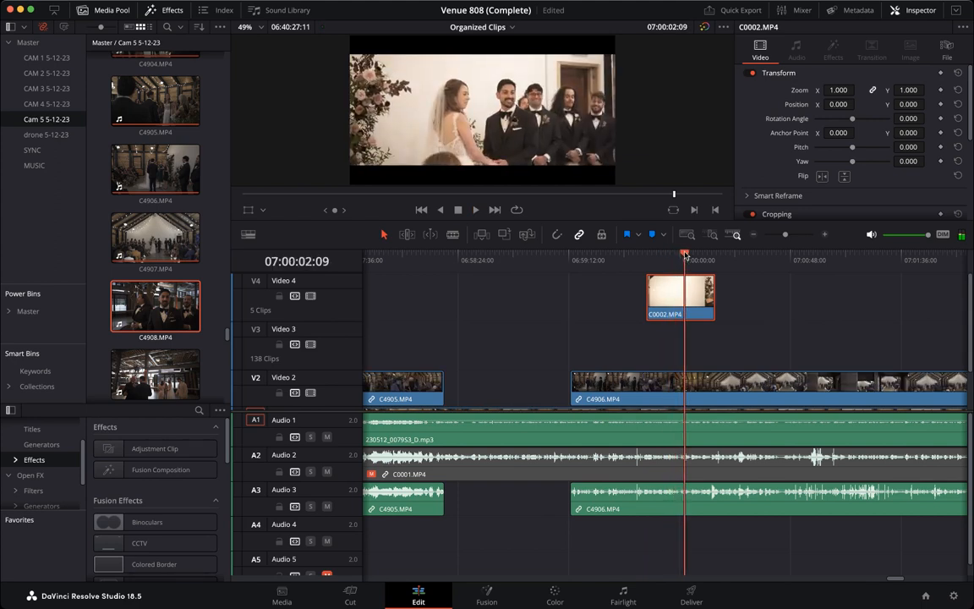
pyautogui.moveTo(647, 297); pyautogui.dragTo(687, 296)
pyautogui.click(689, 255)
pyautogui.moveTo(689, 256); pyautogui.dragTo(632, 298)
# Move the trimmed C0002 clip on Video 4 to about 07:05:56 and review its footage there.
pyautogui.moveTo(584, 257); pyautogui.dragTo(770, 264)
pyautogui.scroll(-3, 626, 348)
pyautogui.scroll(-4, 584, 330)
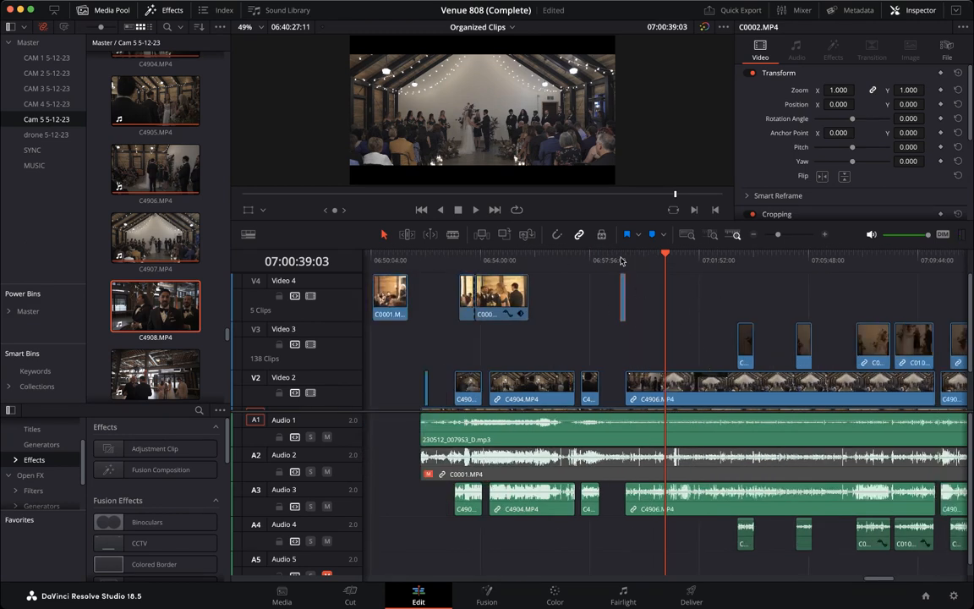
pyautogui.click(622, 260)
pyautogui.moveTo(623, 260); pyautogui.dragTo(824, 265)
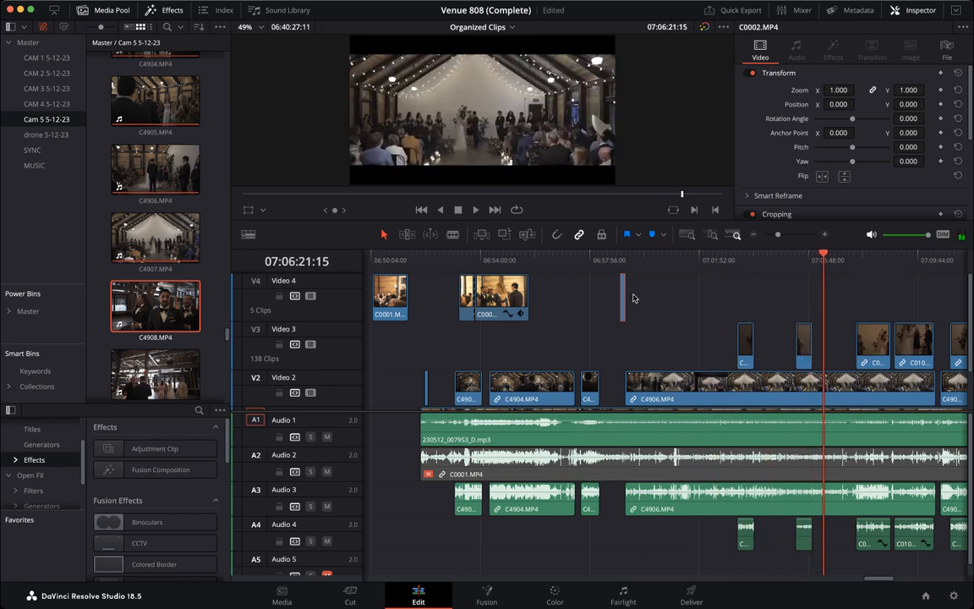
pyautogui.moveTo(624, 297); pyautogui.dragTo(812, 293)
pyautogui.hscroll(3, 788, 298)
pyautogui.hscroll(2, 788, 298)
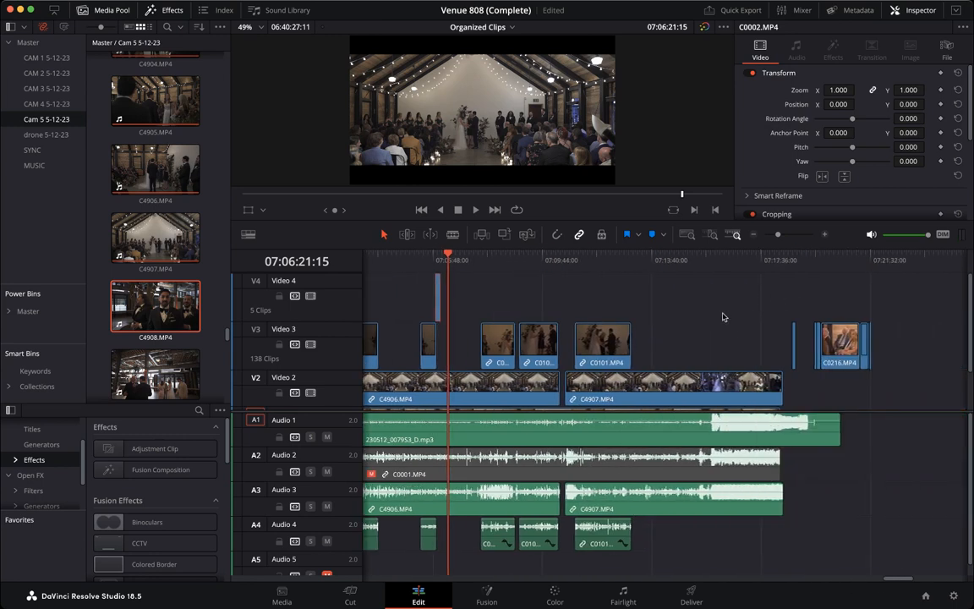
pyautogui.press('super+minus')
pyautogui.hscroll(4, 723, 317)
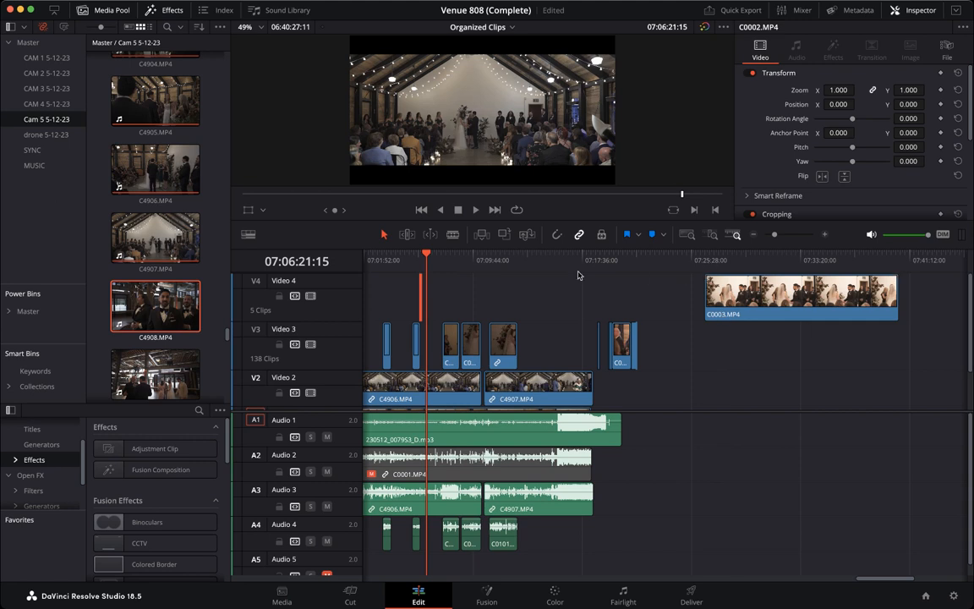
pyautogui.moveTo(415, 255); pyautogui.dragTo(421, 257)
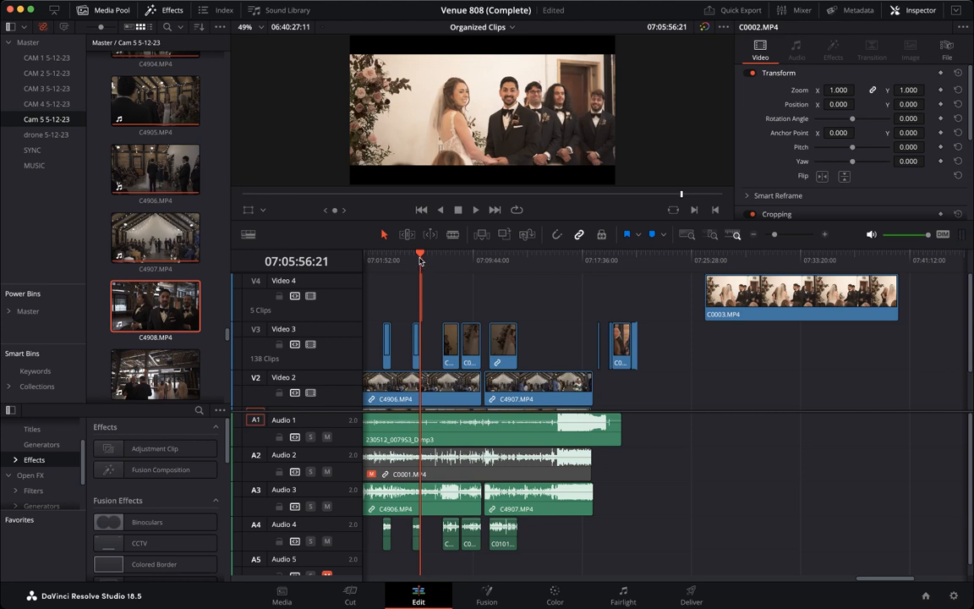
pyautogui.moveTo(420, 259); pyautogui.dragTo(422, 259)
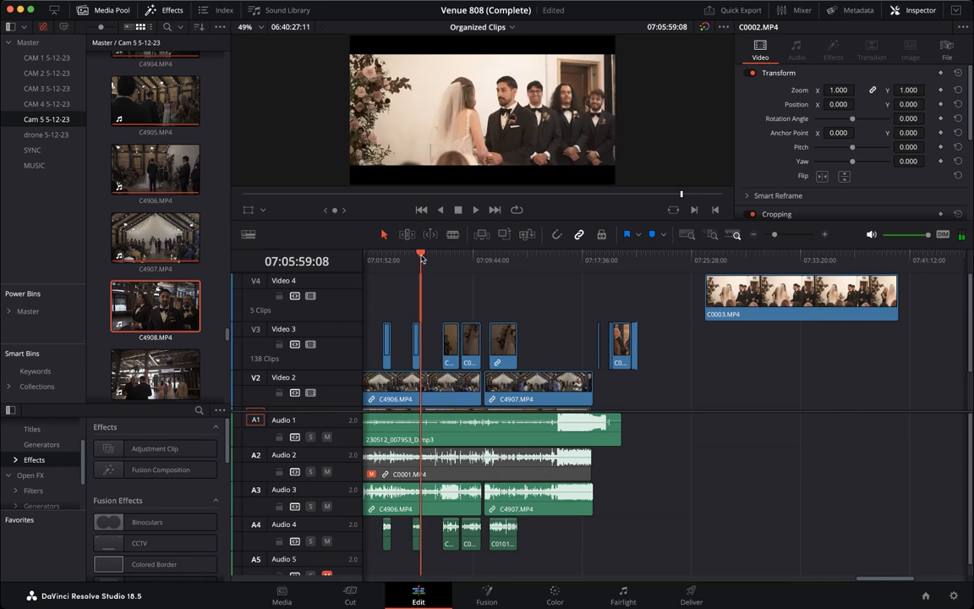
# Scrub through C0003 on Video 4 and add a marker to the clip at 07:35:45:19.
pyautogui.moveTo(723, 260); pyautogui.dragTo(834, 261)
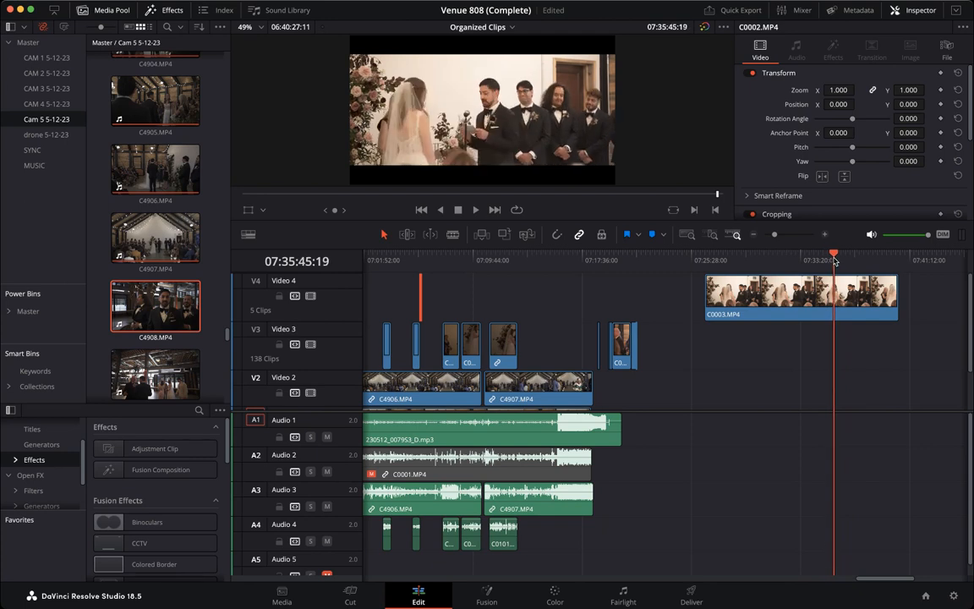
pyautogui.click(842, 304)
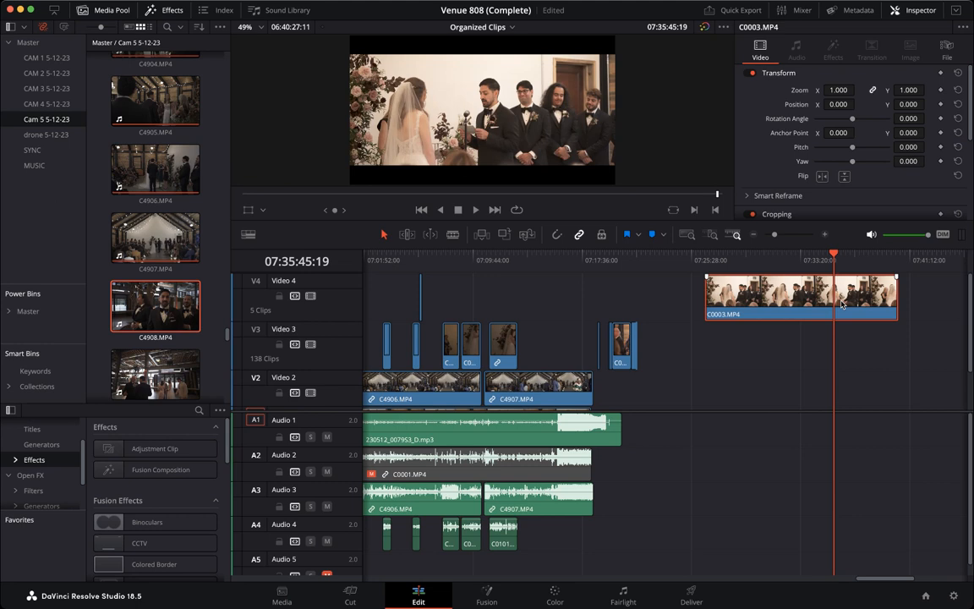
pyautogui.press('m')
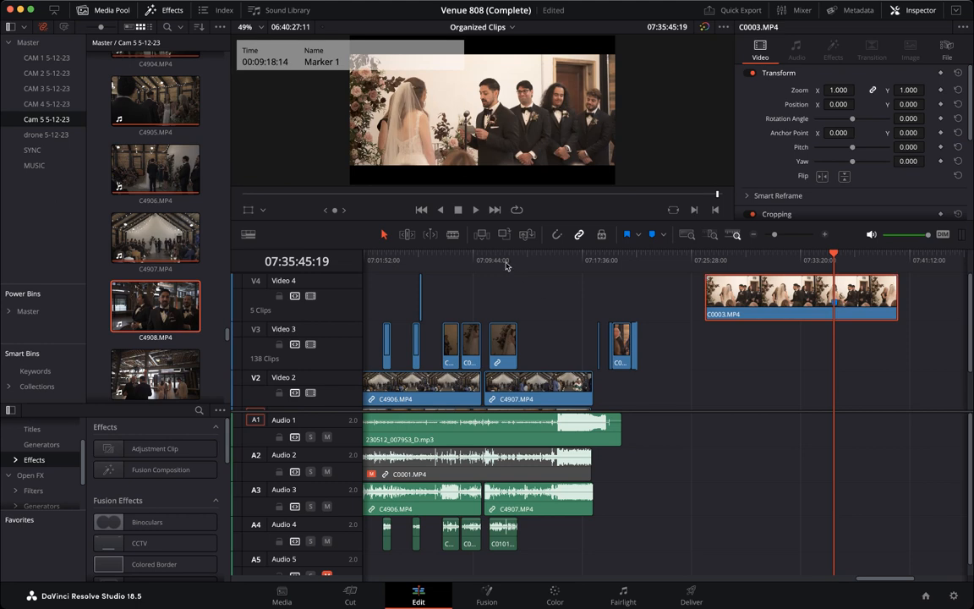
# Find the matching ceremony moment at 07:07:32:20 and move the short C0002 clip on Video 4 back to about 06:56.
pyautogui.moveTo(511, 266); pyautogui.dragTo(442, 277)
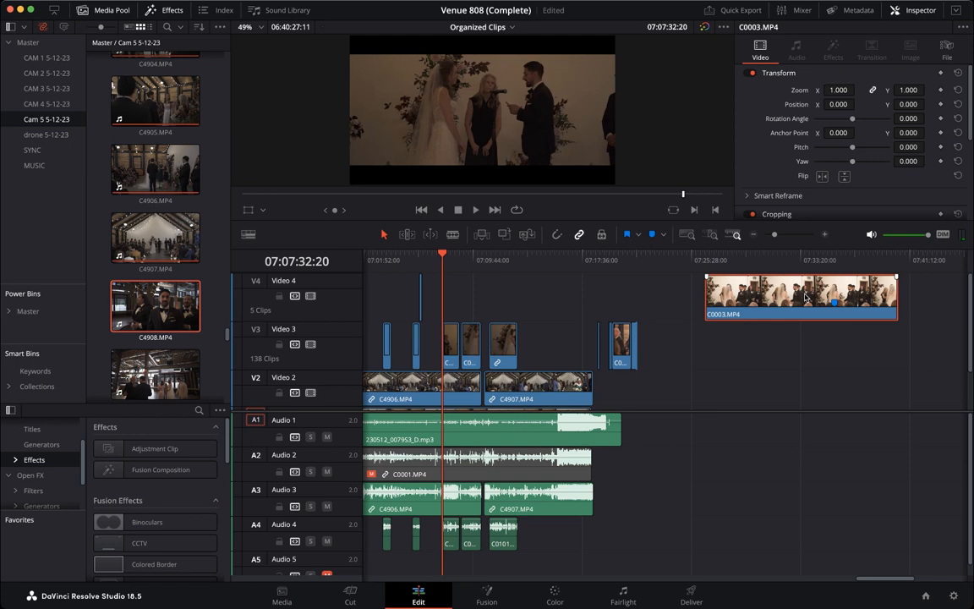
pyautogui.hscroll(-5, 806, 298)
pyautogui.moveTo(557, 298); pyautogui.dragTo(419, 296)
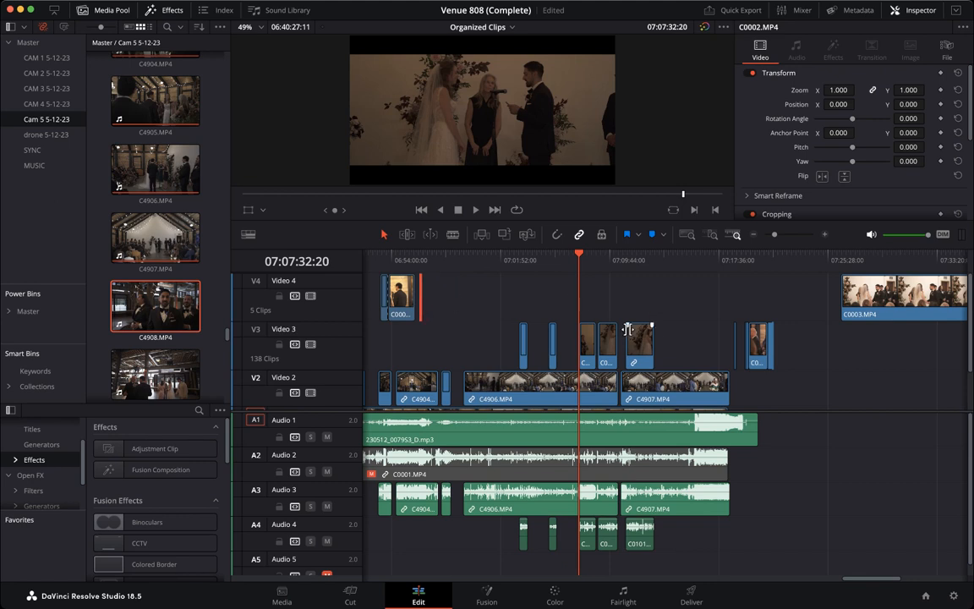
# Add a marker to C4906 on Video 2 at 07:07:32:20 and move C0003 back so its marker falls near that point.
pyautogui.hscroll(3, 660, 335)
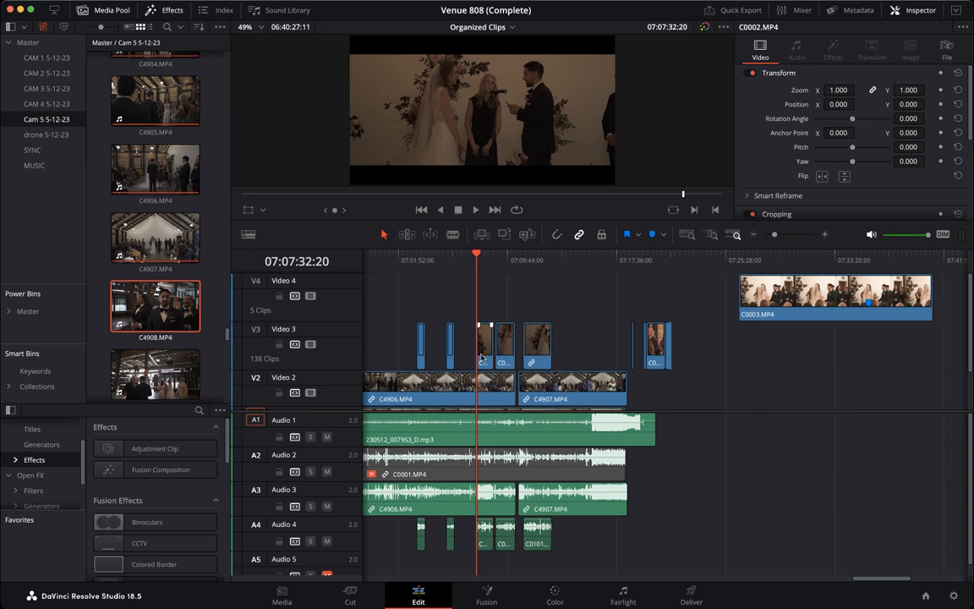
pyautogui.click(483, 390)
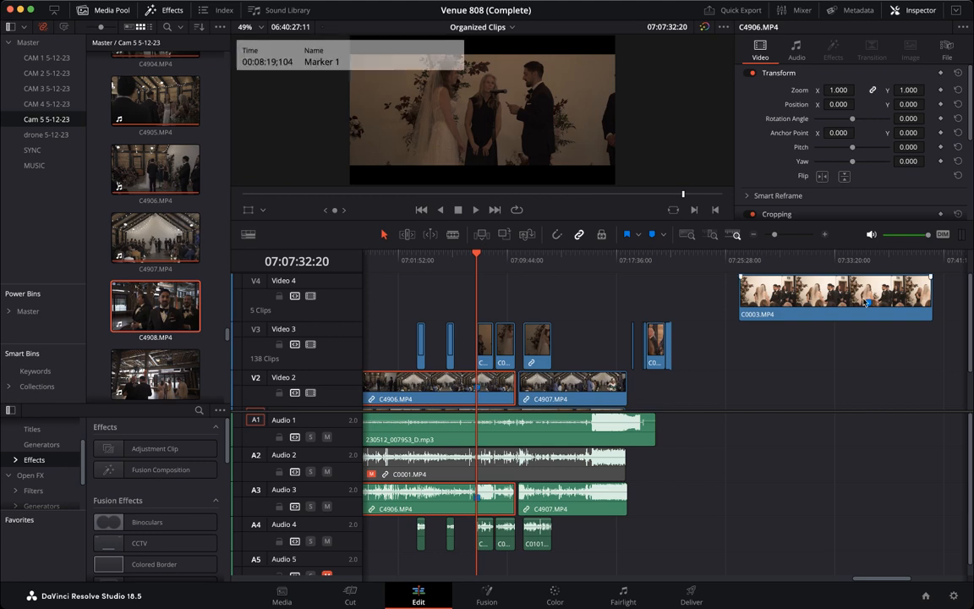
pyautogui.moveTo(783, 298); pyautogui.dragTo(469, 251)
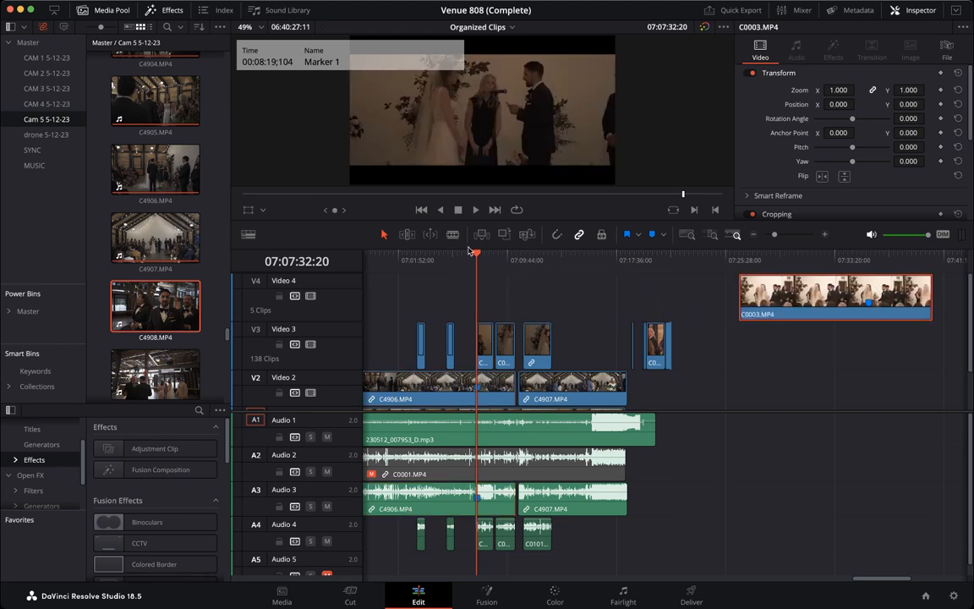
pyautogui.moveTo(812, 298); pyautogui.dragTo(416, 318)
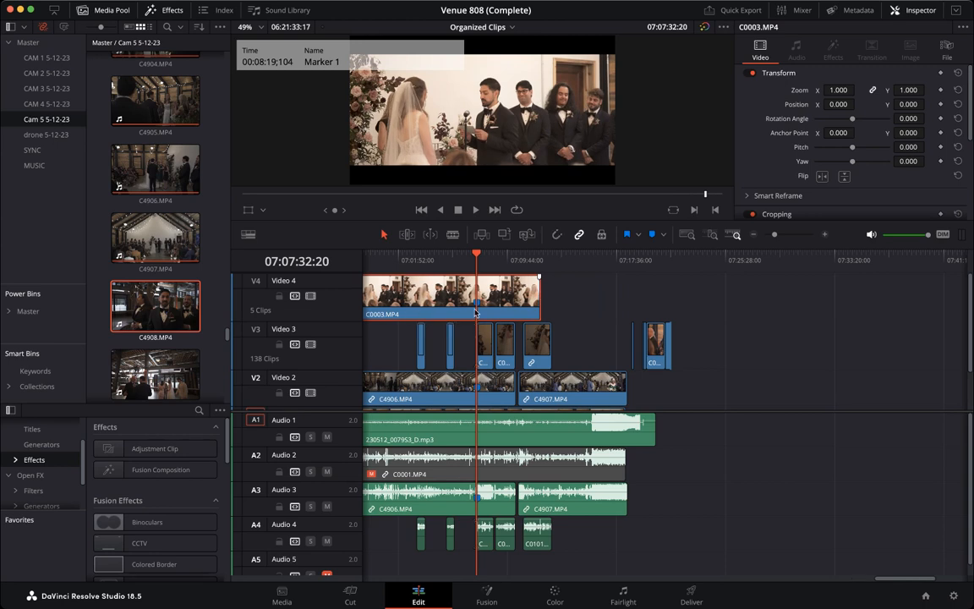
pyautogui.press('End')
pyautogui.press('super+=')
pyautogui.press('super+=')
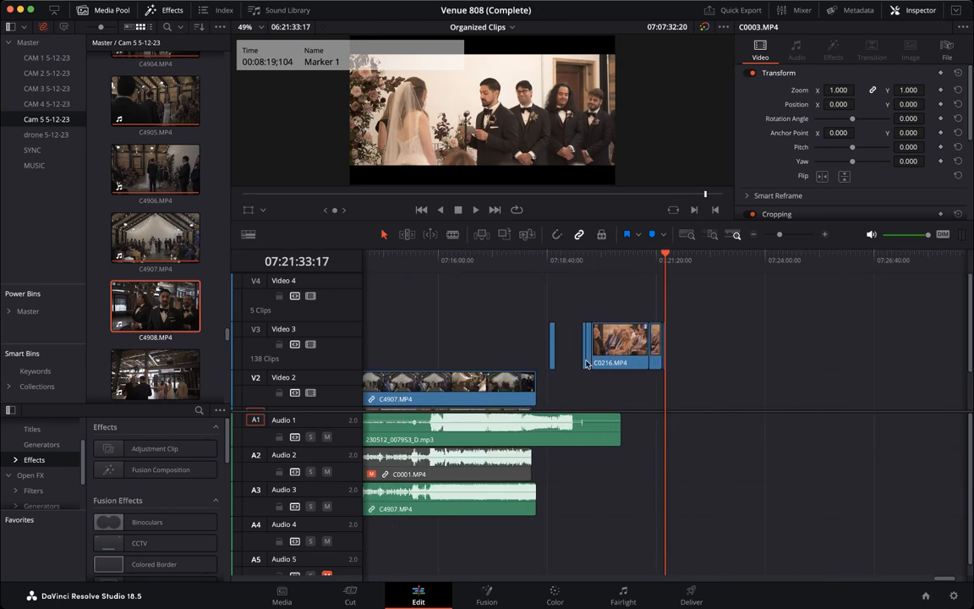
pyautogui.hscroll(-10, 589, 363)
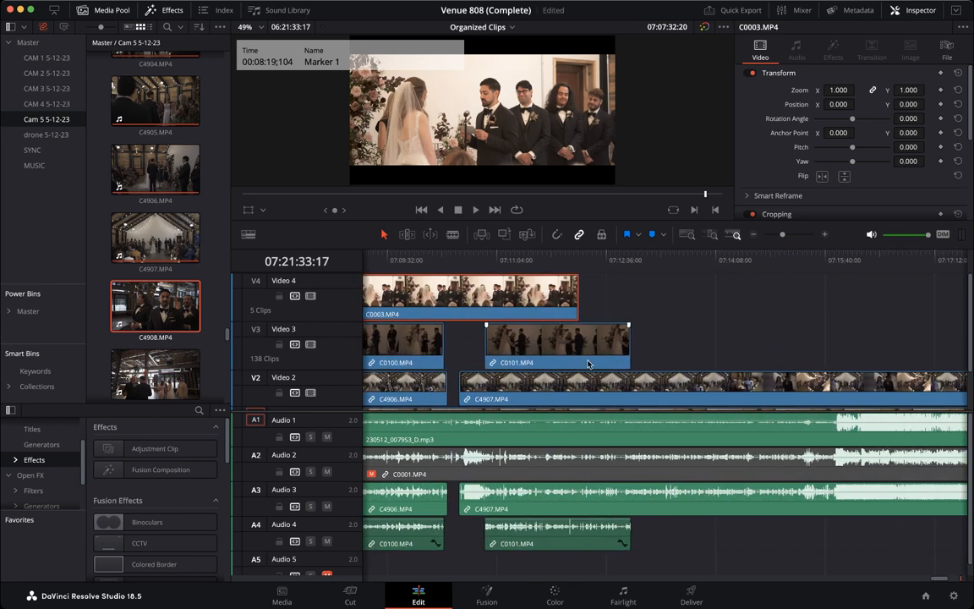
pyautogui.hscroll(-3, 590, 364)
pyautogui.moveTo(692, 260); pyautogui.dragTo(691, 260)
# Align the C0003 marker exactly with the C4906 marker at 07:07:32:20 and play that passage to check the sync.
pyautogui.press('n')
pyautogui.press('super+=')
pyautogui.press('super+=')
pyautogui.press('super+=')
pyautogui.press('super+=')
pyautogui.press('super+=')
pyautogui.press('super+=')
pyautogui.press('super+=')
pyautogui.press('super+=')
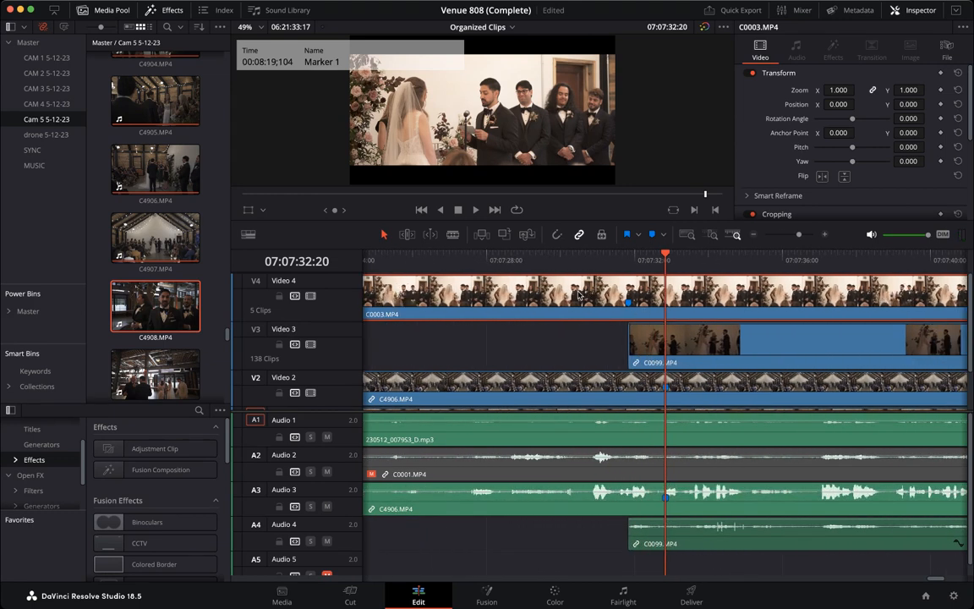
pyautogui.moveTo(579, 296); pyautogui.dragTo(606, 297)
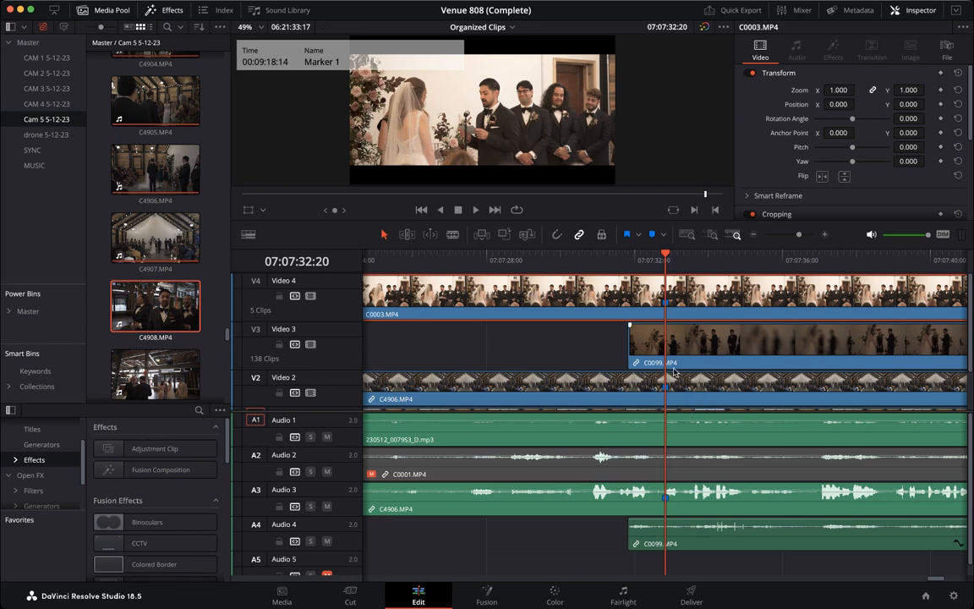
pyautogui.click(602, 264)
pyautogui.press('space')
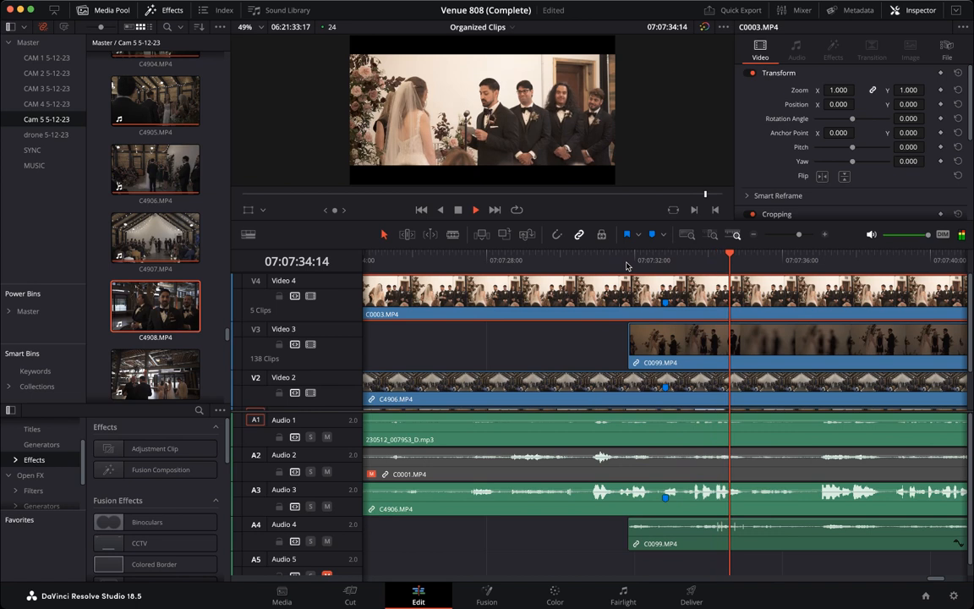
pyautogui.press('space')
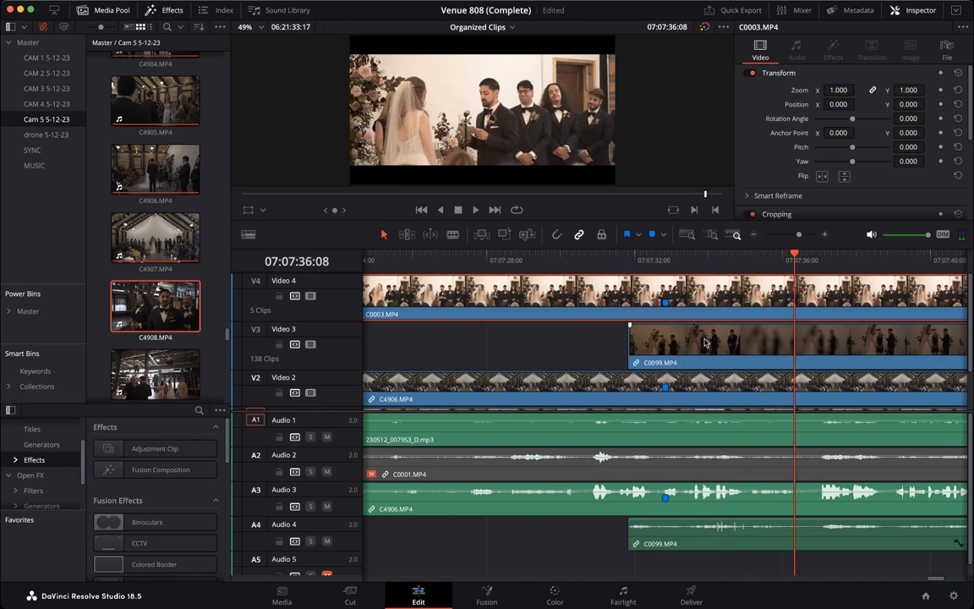
# Shift the short C0002 clip on Video 4 slightly later, to about 06:57, in the gap before C0003.
pyautogui.hscroll(5, 705, 342)
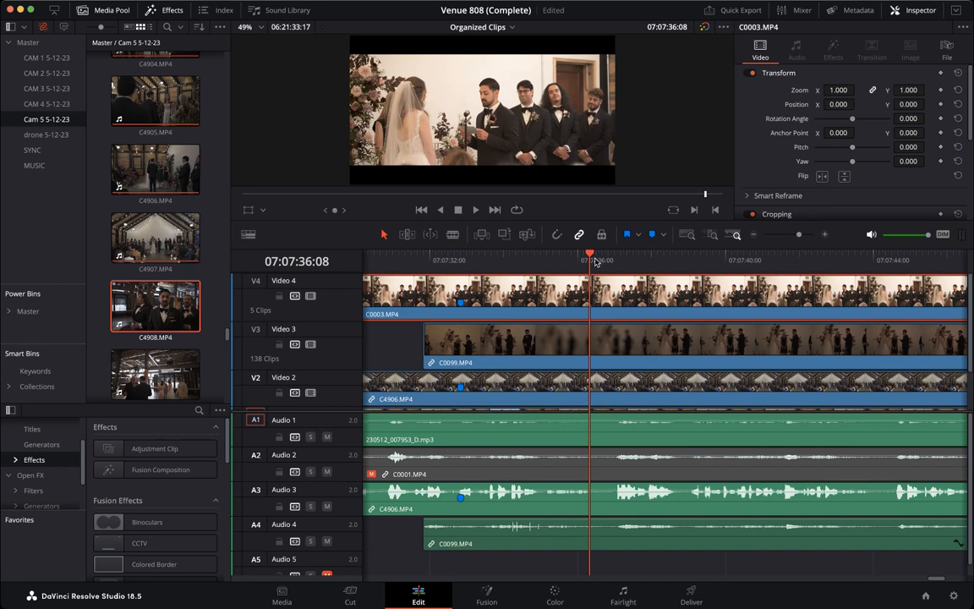
pyautogui.scroll(-7, 663, 381)
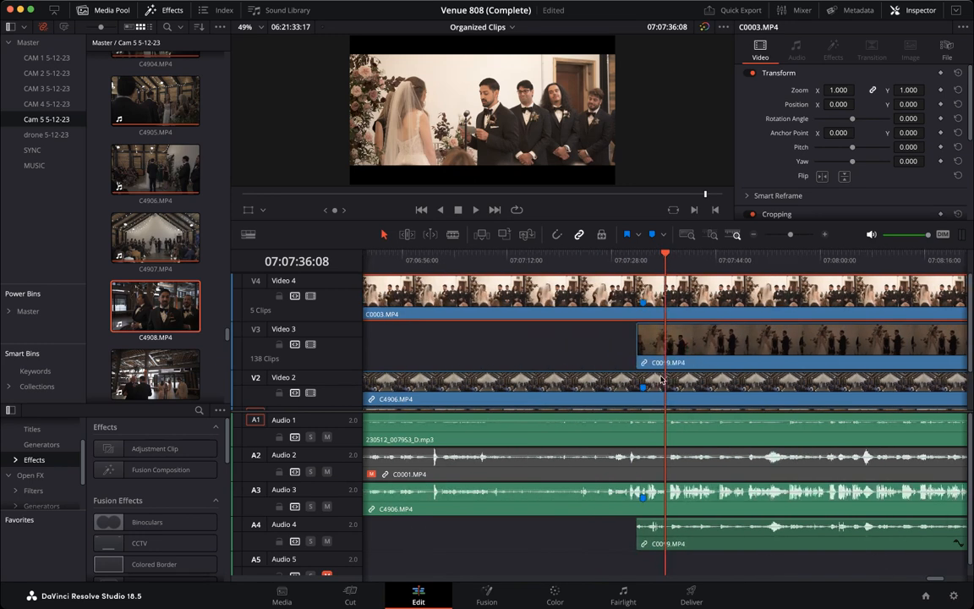
pyautogui.scroll(-8, 663, 381)
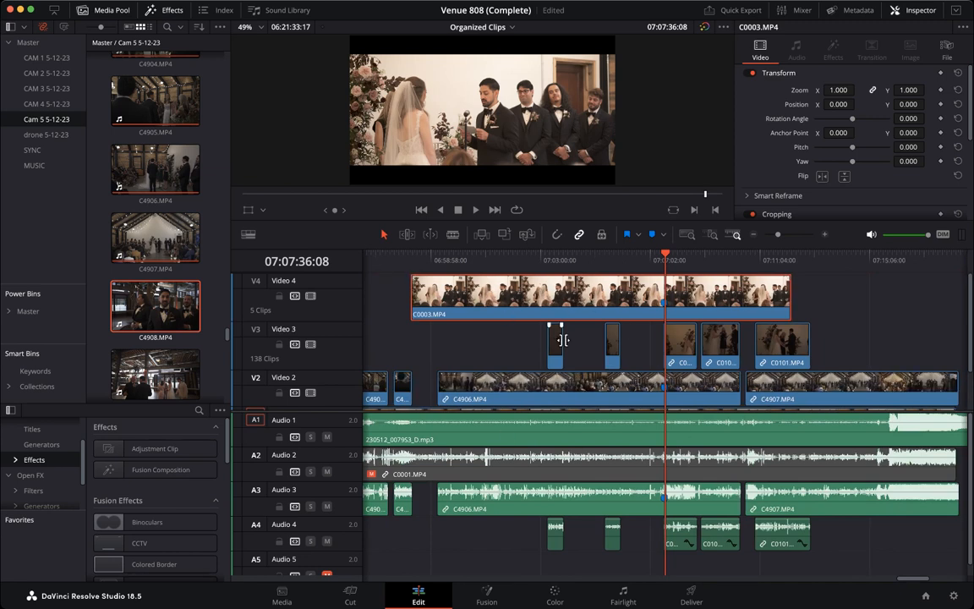
pyautogui.scroll(-3, 544, 317)
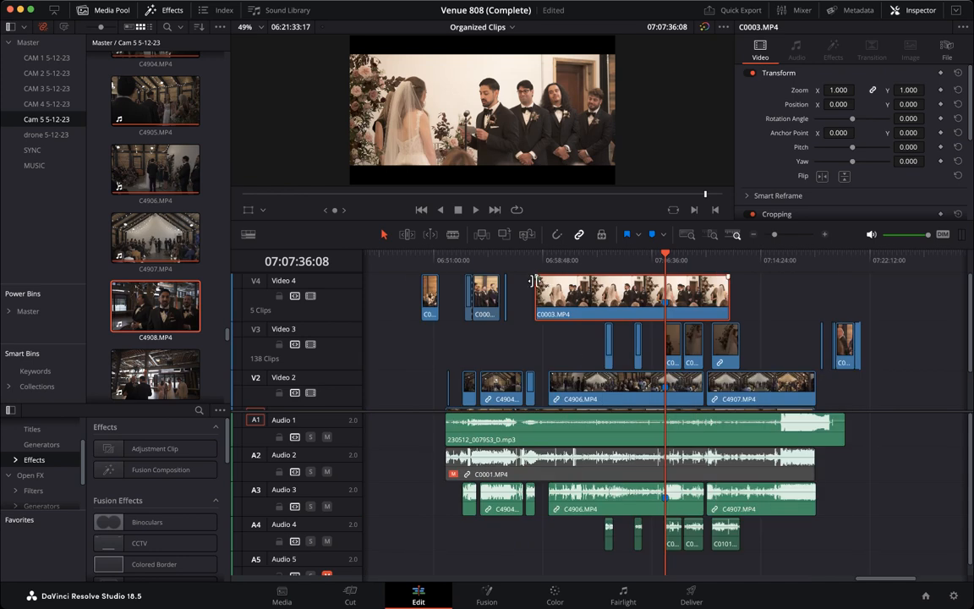
pyautogui.moveTo(507, 287); pyautogui.dragTo(519, 293)
# Move the last group of clips on Video 3 up to Video 4, starting at about 07:16, and view the frame at 07:17:54:10.
pyautogui.moveTo(842, 345); pyautogui.dragTo(804, 295)
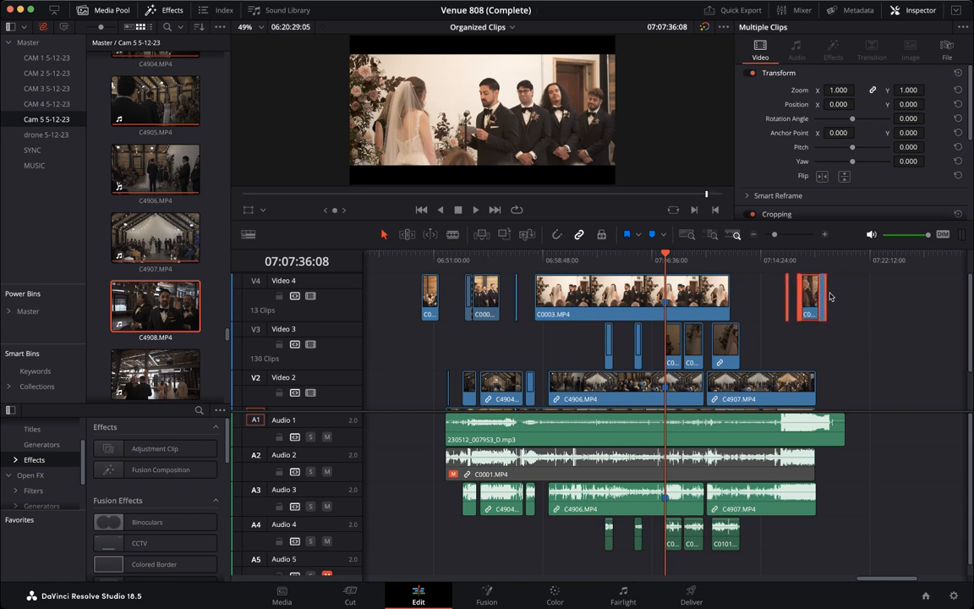
pyautogui.click(809, 260)
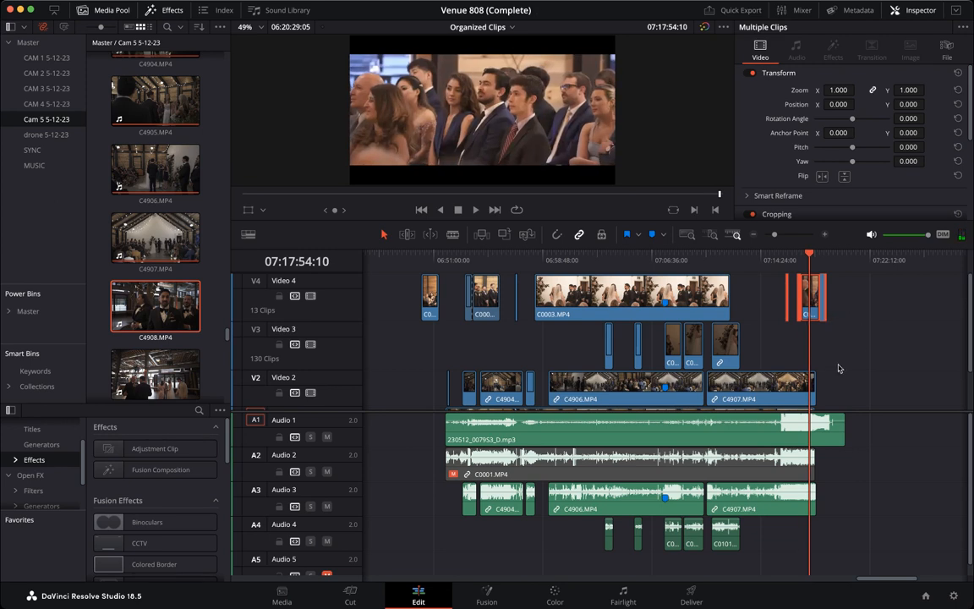
# Unlink the ceremony clips on Video 2 and Video 3 from their audio and disable the clips on Audio 3 and Audio 4.
pyautogui.moveTo(857, 498); pyautogui.dragTo(442, 556)
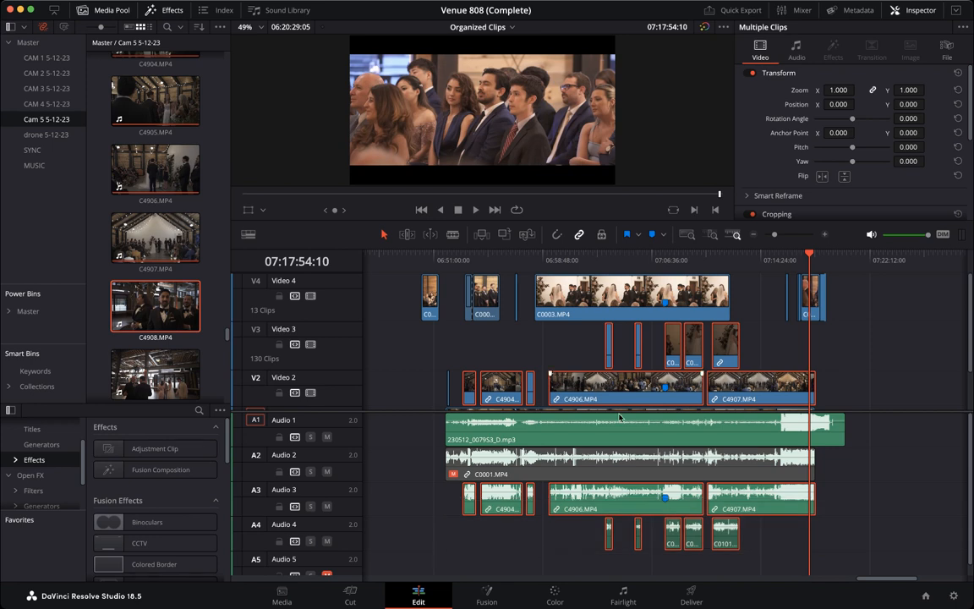
pyautogui.moveTo(856, 391); pyautogui.dragTo(653, 395)
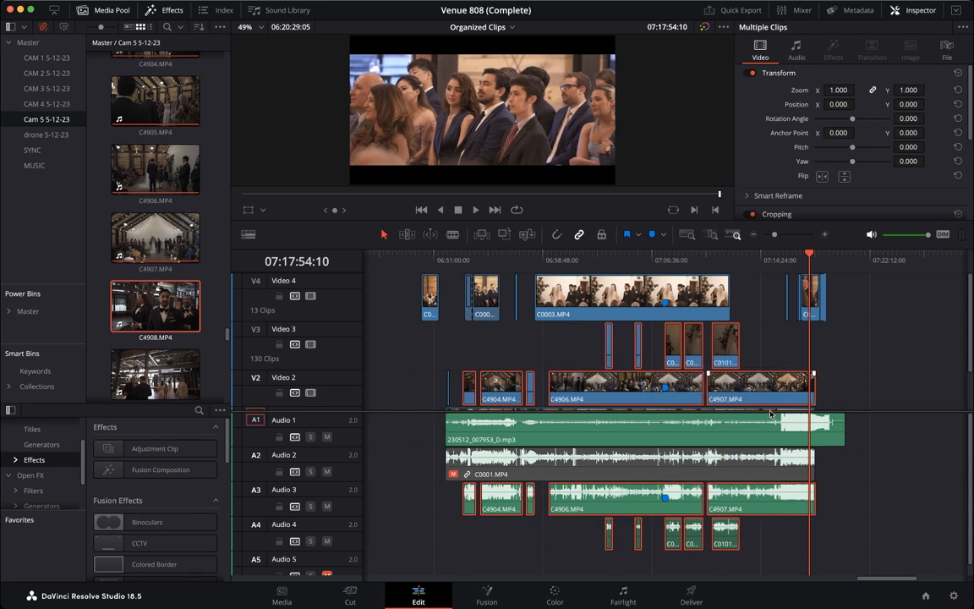
pyautogui.moveTo(883, 492); pyautogui.dragTo(435, 553)
pyautogui.press('d')
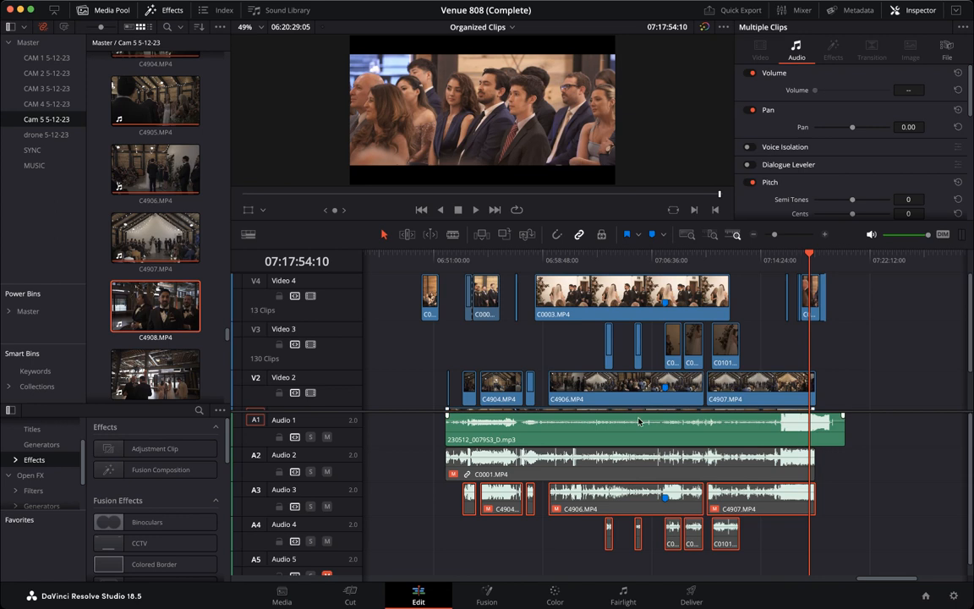
# Reveal Video 1 in the timeline and review the stacked ceremony angles at 06:58:17:02 and 06:50:45:05.
pyautogui.moveTo(870, 414); pyautogui.dragTo(870, 463)
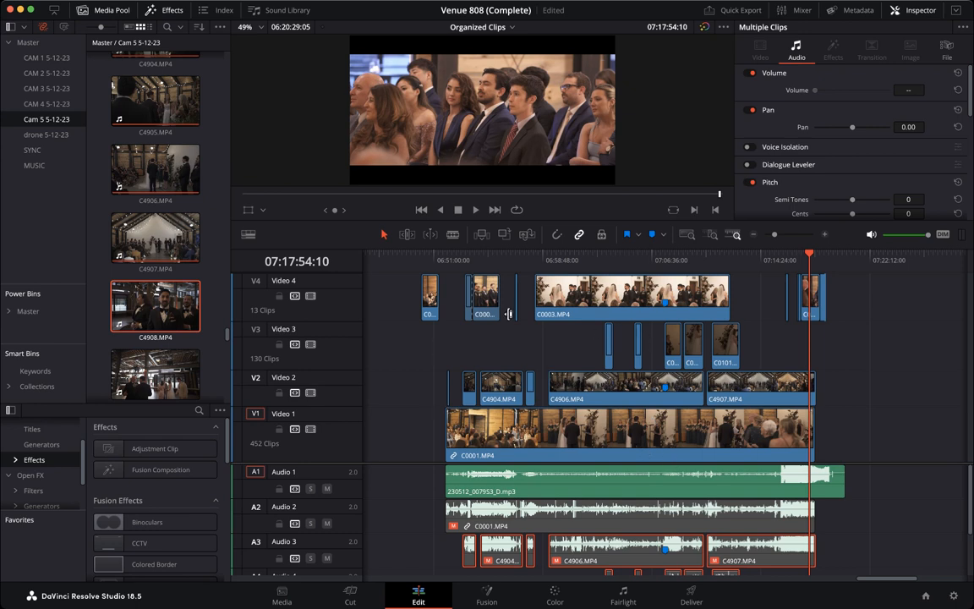
pyautogui.moveTo(427, 263); pyautogui.dragTo(534, 259)
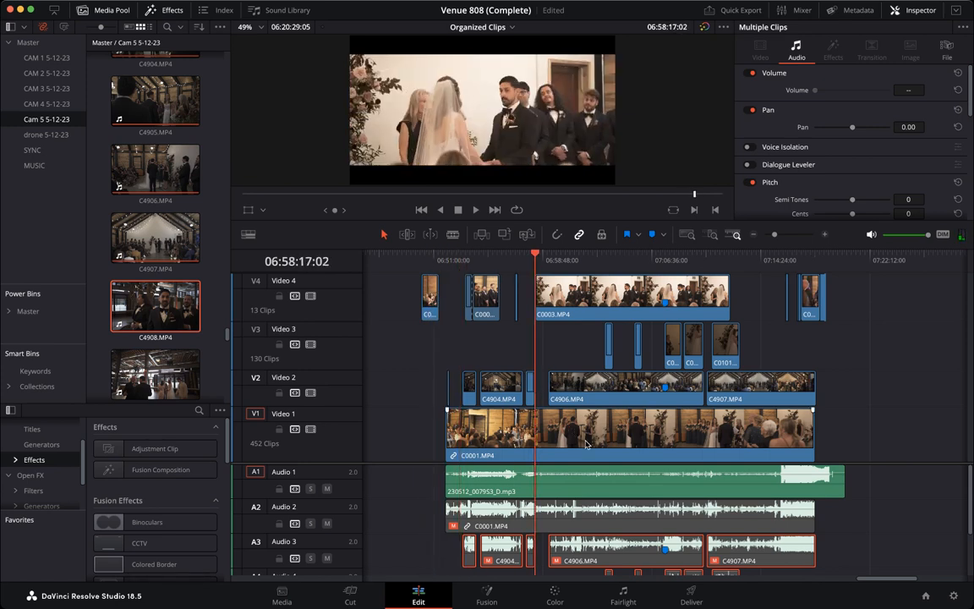
pyautogui.scroll(-2, 626, 461)
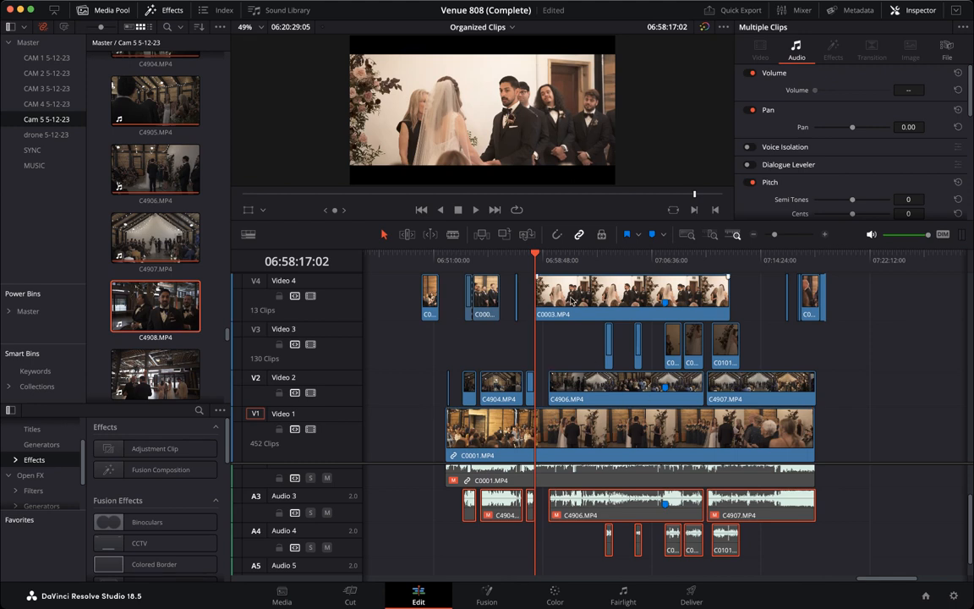
pyautogui.click(429, 261)
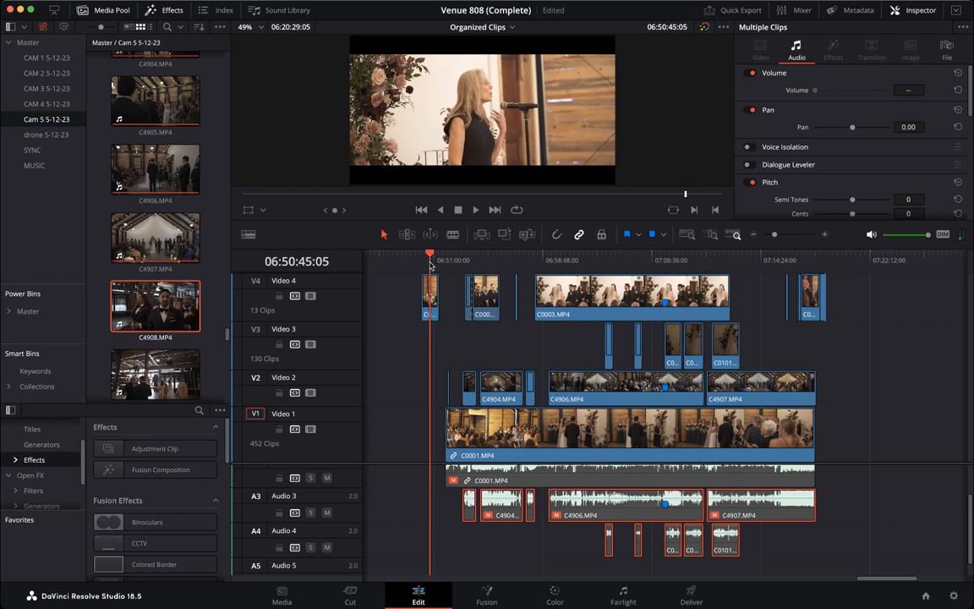
# View the ceremony frame at 06:54:32:09 and select all the ceremony clips on Video 1 through Video 4.
pyautogui.moveTo(476, 256); pyautogui.dragTo(485, 257)
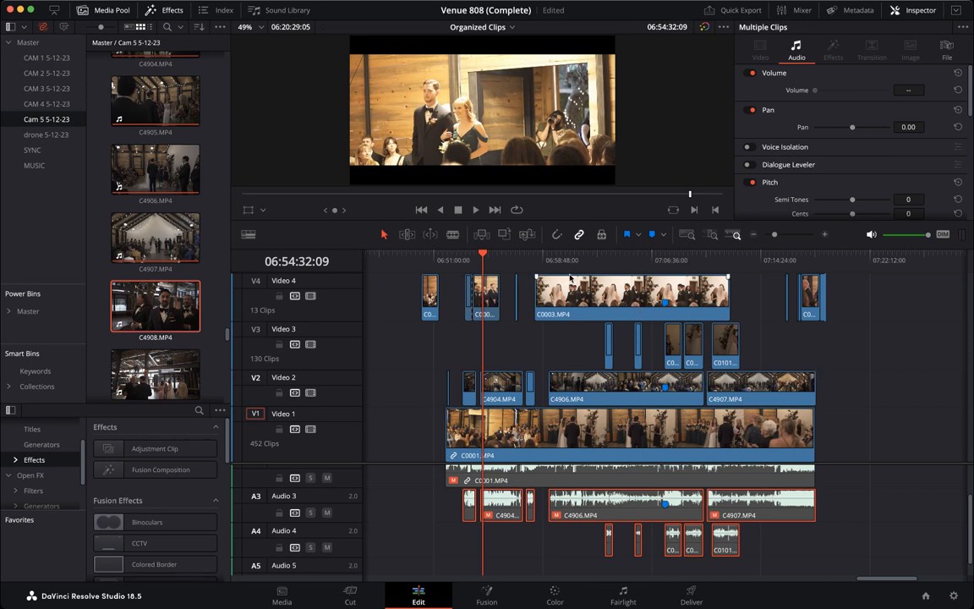
pyautogui.scroll(3, 590, 474)
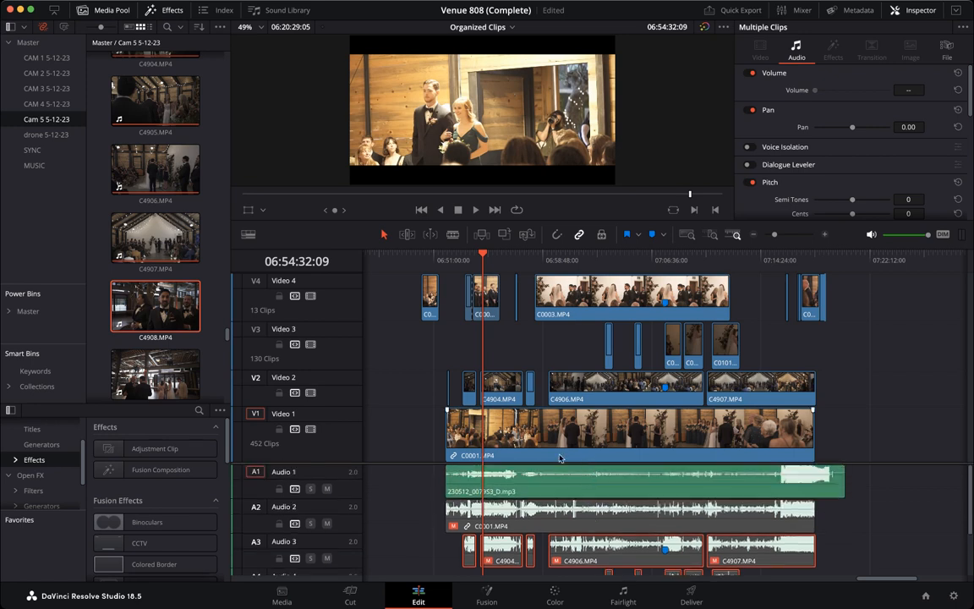
pyautogui.moveTo(396, 297); pyautogui.dragTo(845, 444)
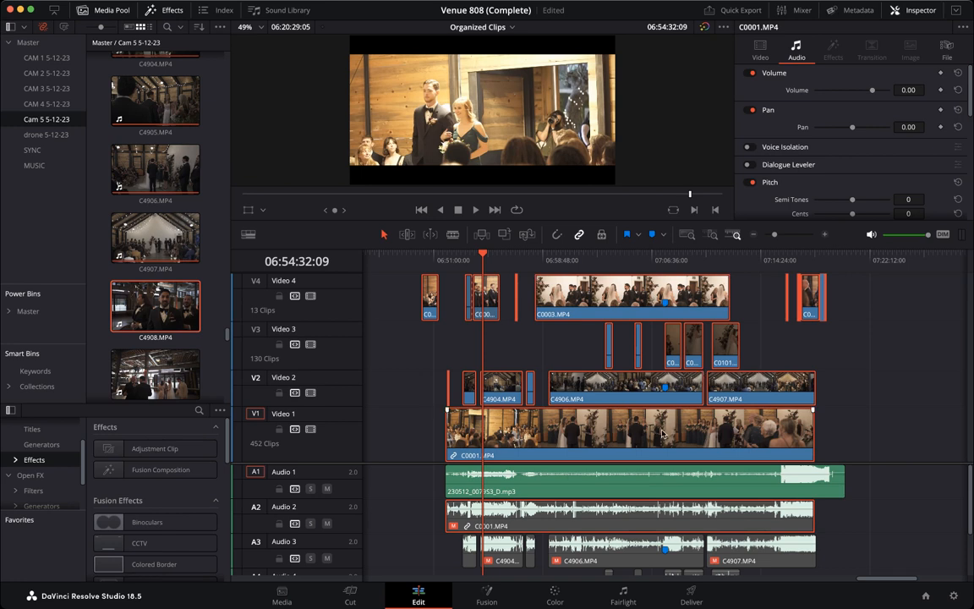
# Give the audio tracks slightly more room in the timeline and view the stacked ceremony angles at 06:59:40:03.
pyautogui.moveTo(877, 462)
pyautogui.mouseDown()
pyautogui.moveTo(872, 477)
pyautogui.moveTo(869, 447)
pyautogui.mouseUp()
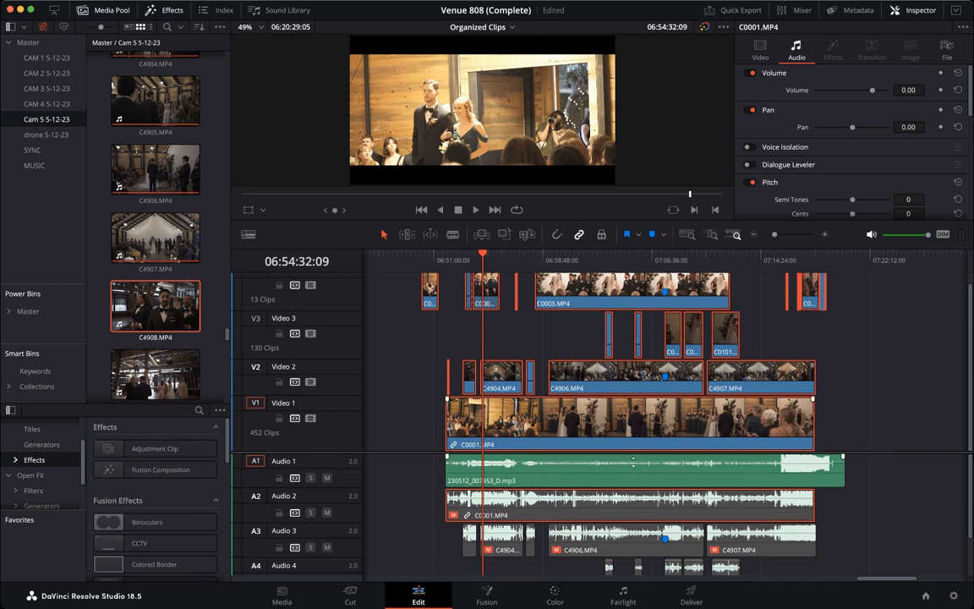
pyautogui.scroll(1, 736, 406)
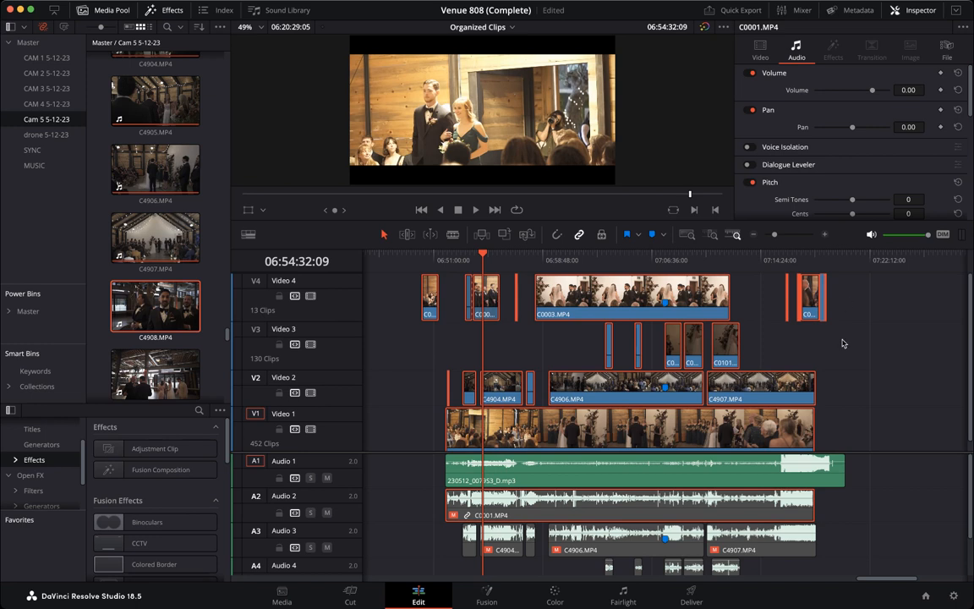
pyautogui.moveTo(667, 262); pyautogui.dragTo(552, 415)
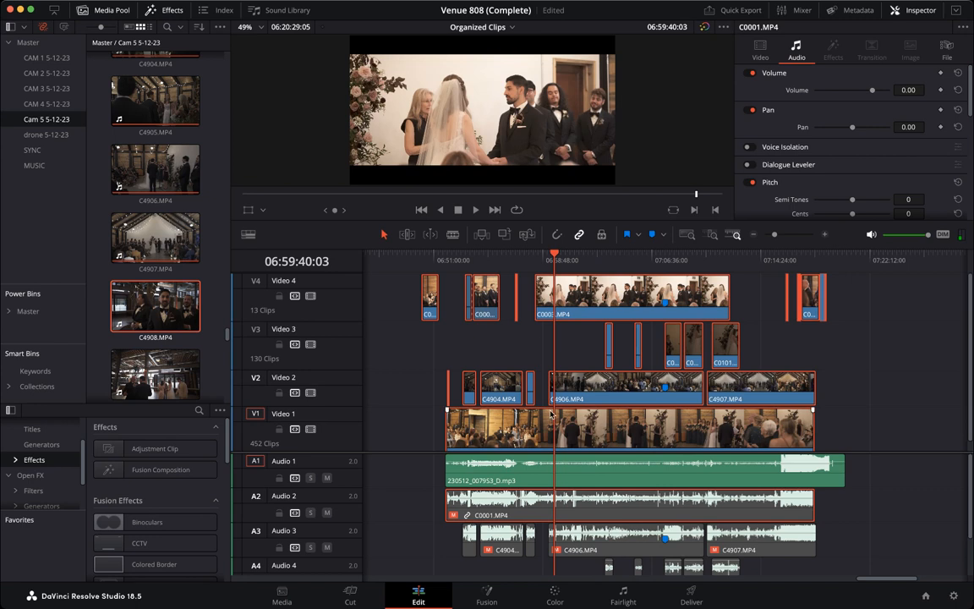